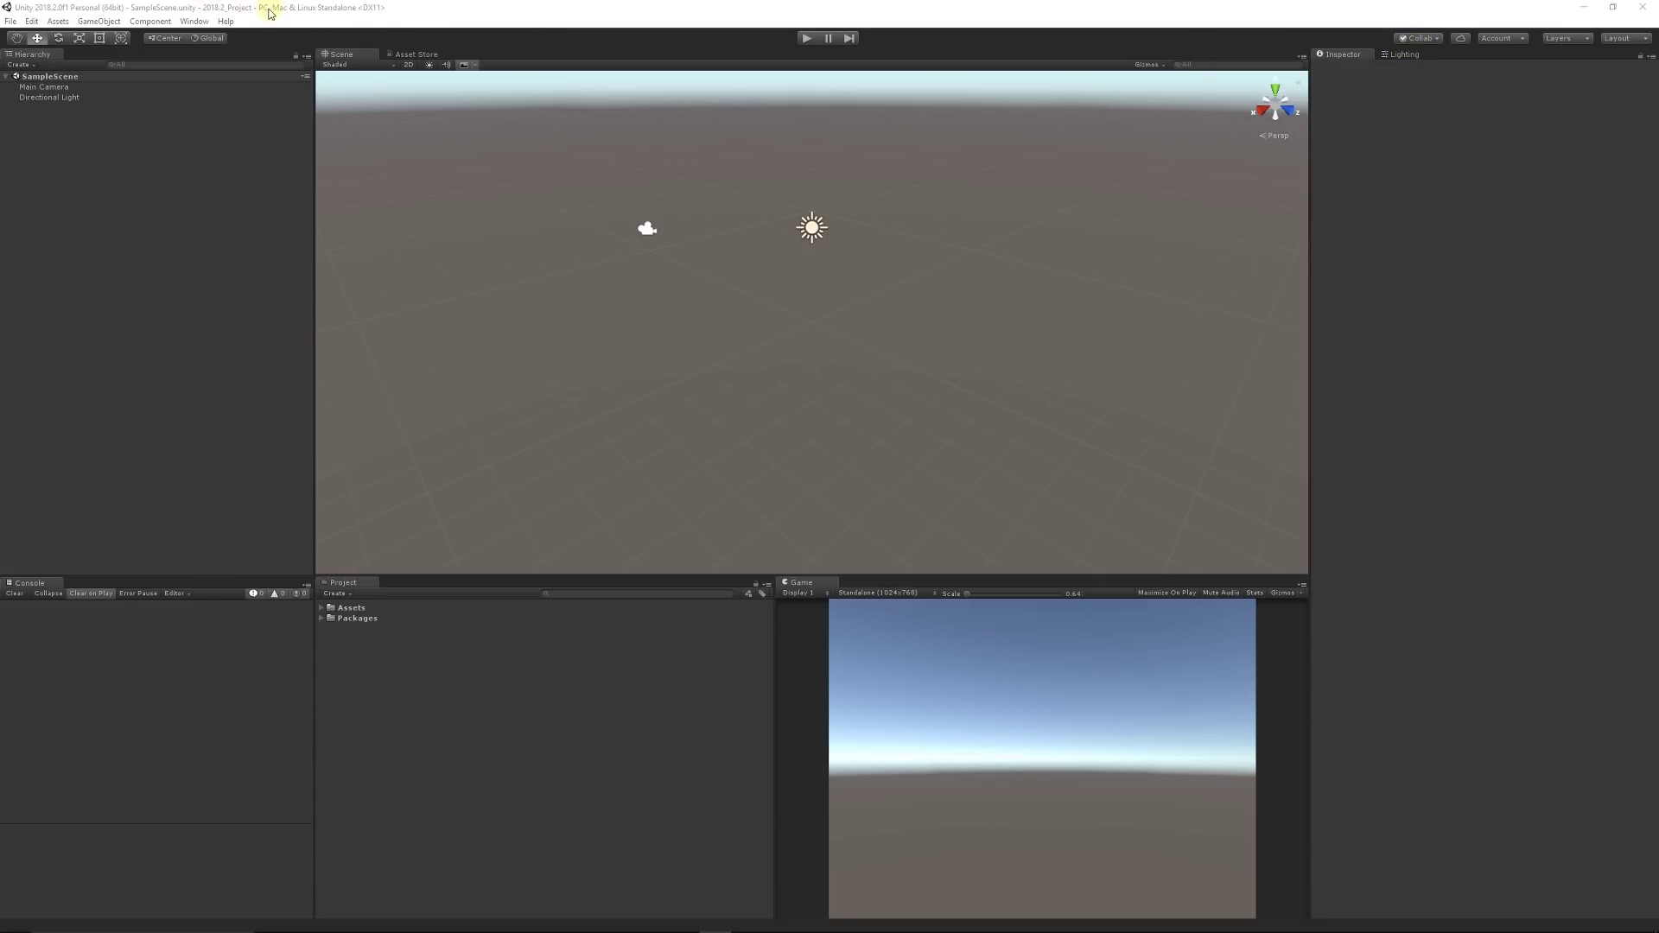
Step: Open the Lighting settings to view the scene's Default-Skybox environment and lighting options
{"action": "left_click", "coordinate": [192, 22]}
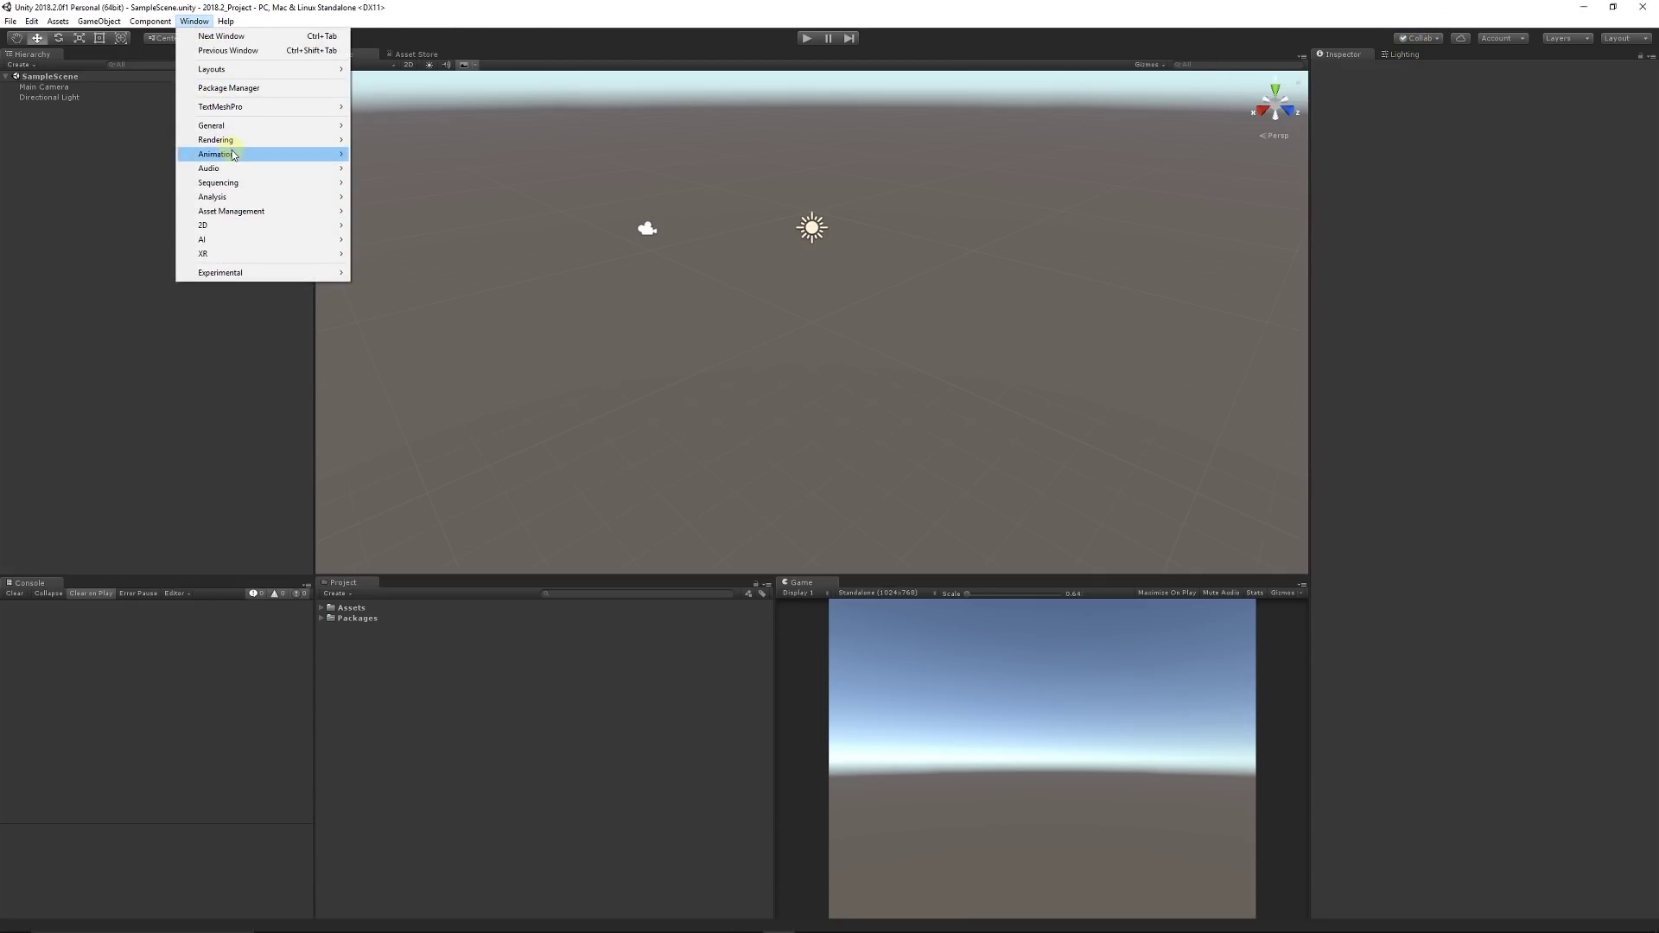
{"action": "mouse_move", "coordinate": [269, 143]}
{"action": "left_click", "coordinate": [378, 140]}
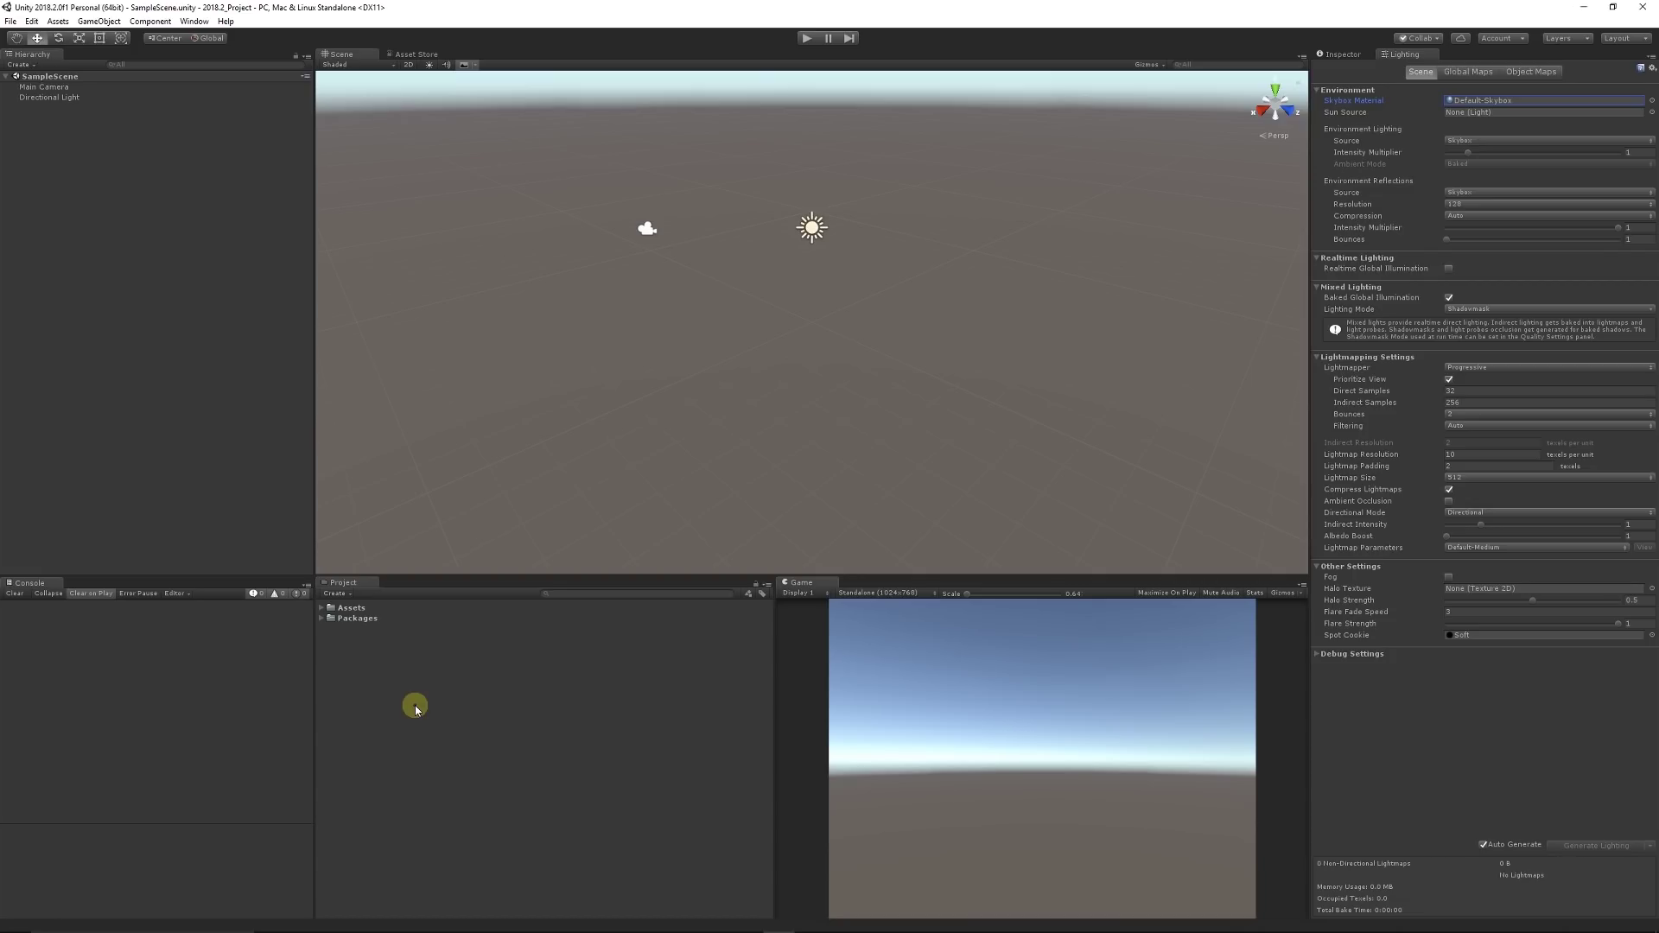
Step: Create a new material in Assets named Skybox_MatV1 and view its properties in the Inspector
{"action": "right_click", "coordinate": [376, 678]}
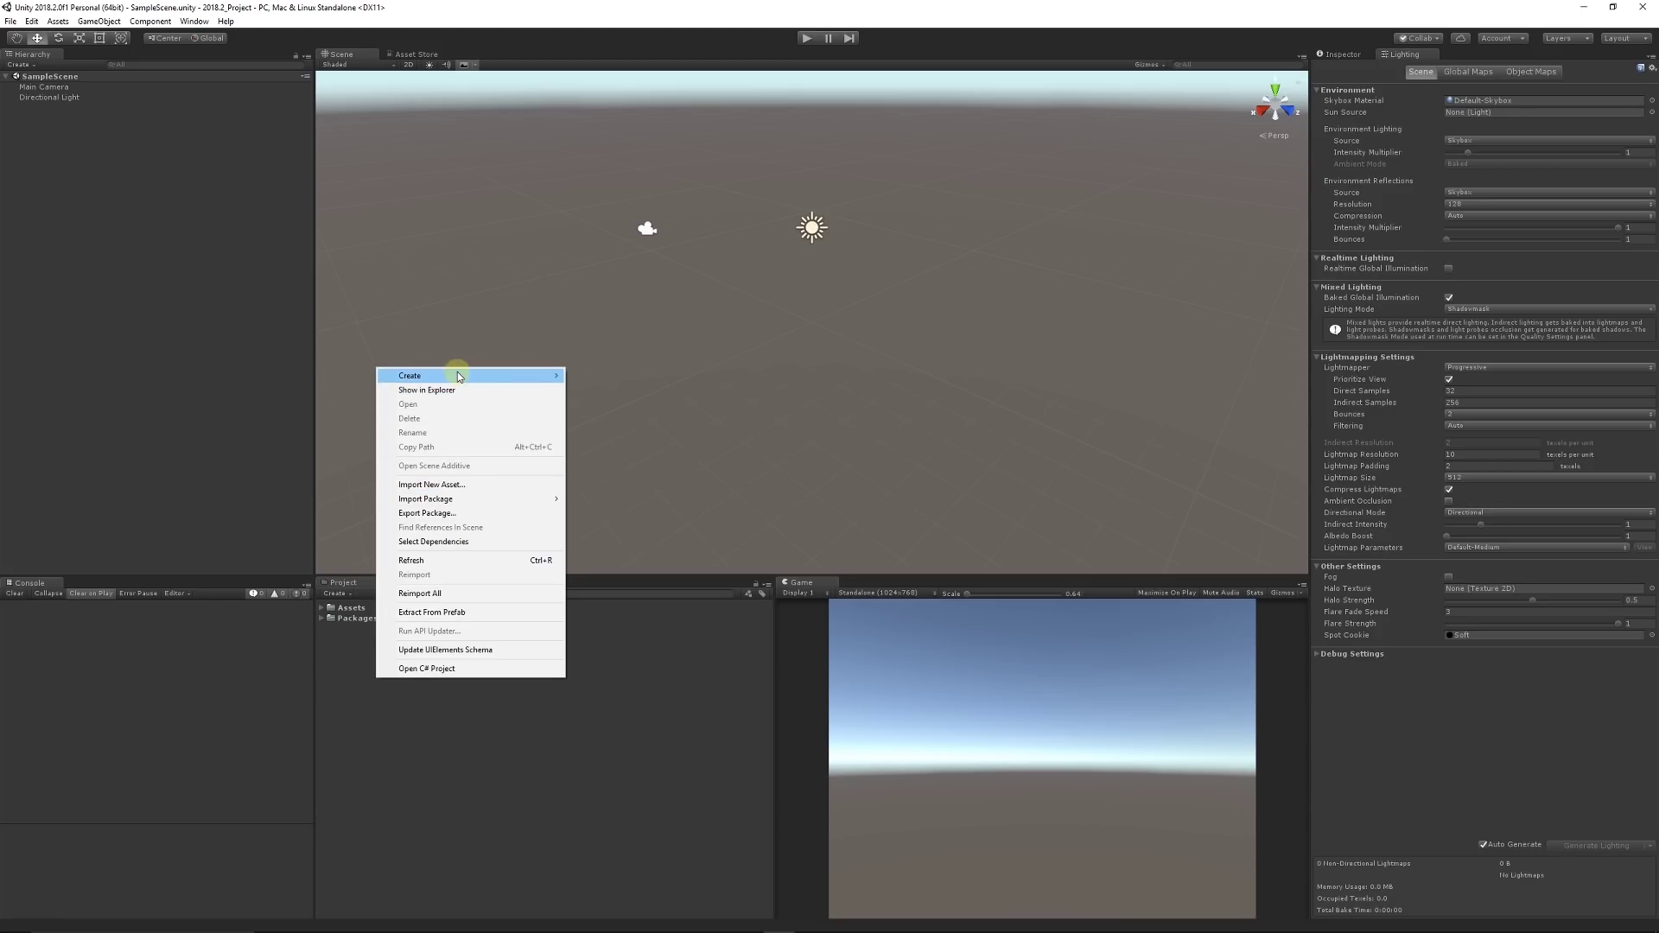
{"action": "mouse_move", "coordinate": [458, 375]}
{"action": "left_click", "coordinate": [622, 536]}
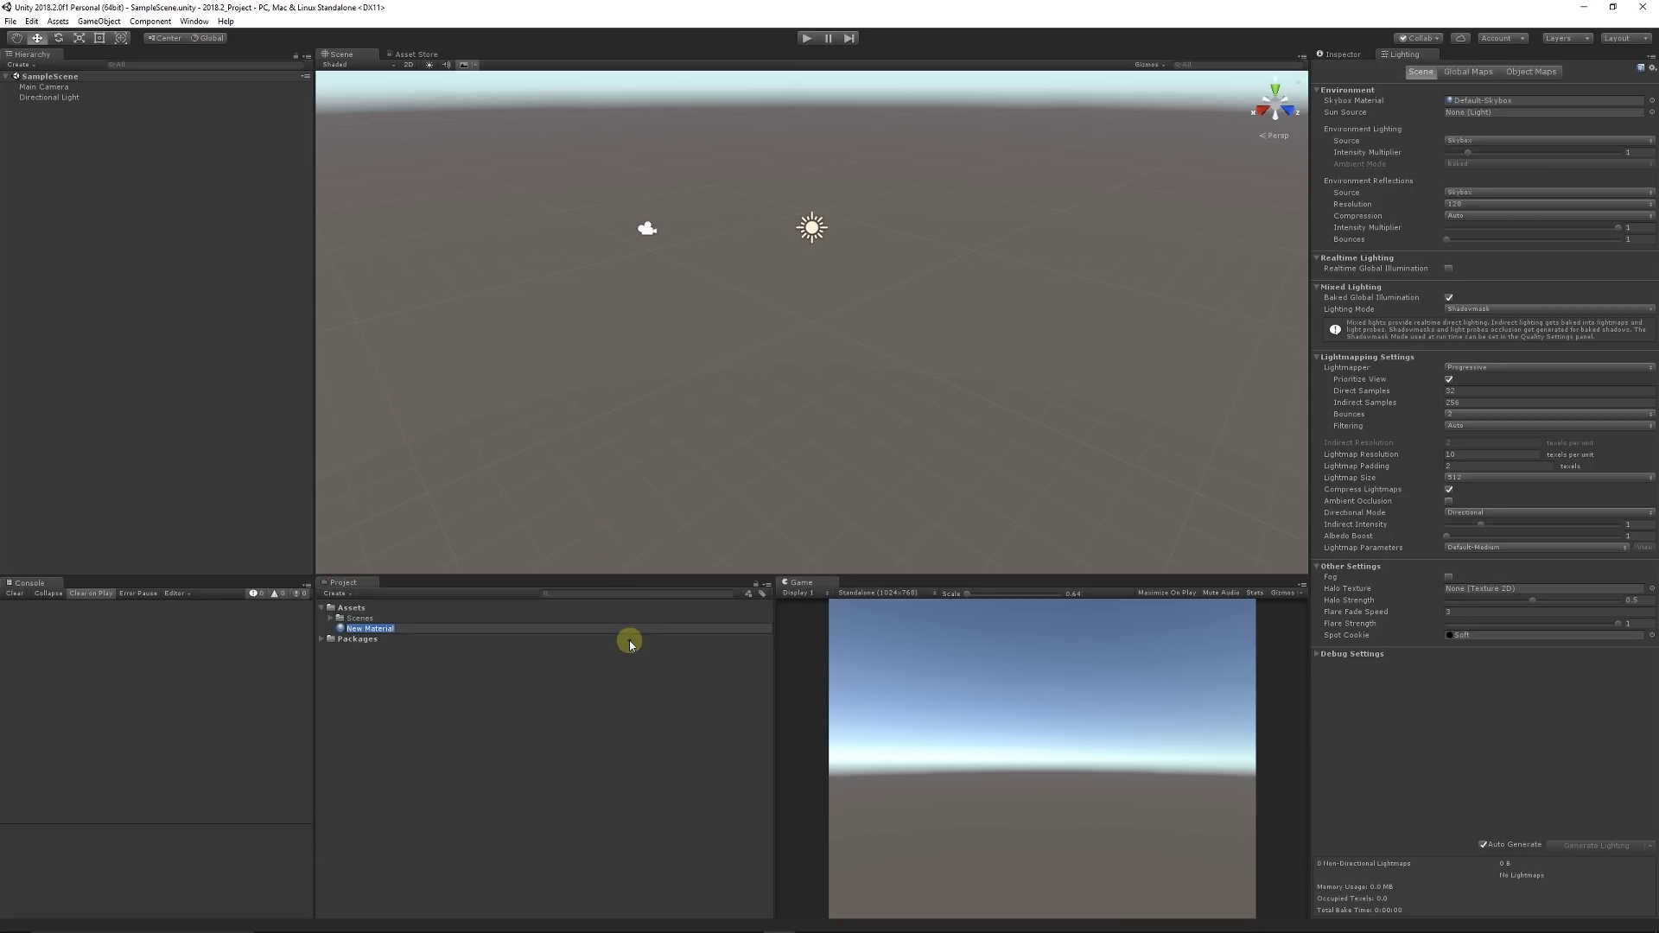
{"action": "type", "text": "Skybox_MatV1"}
{"action": "key", "text": "Return"}
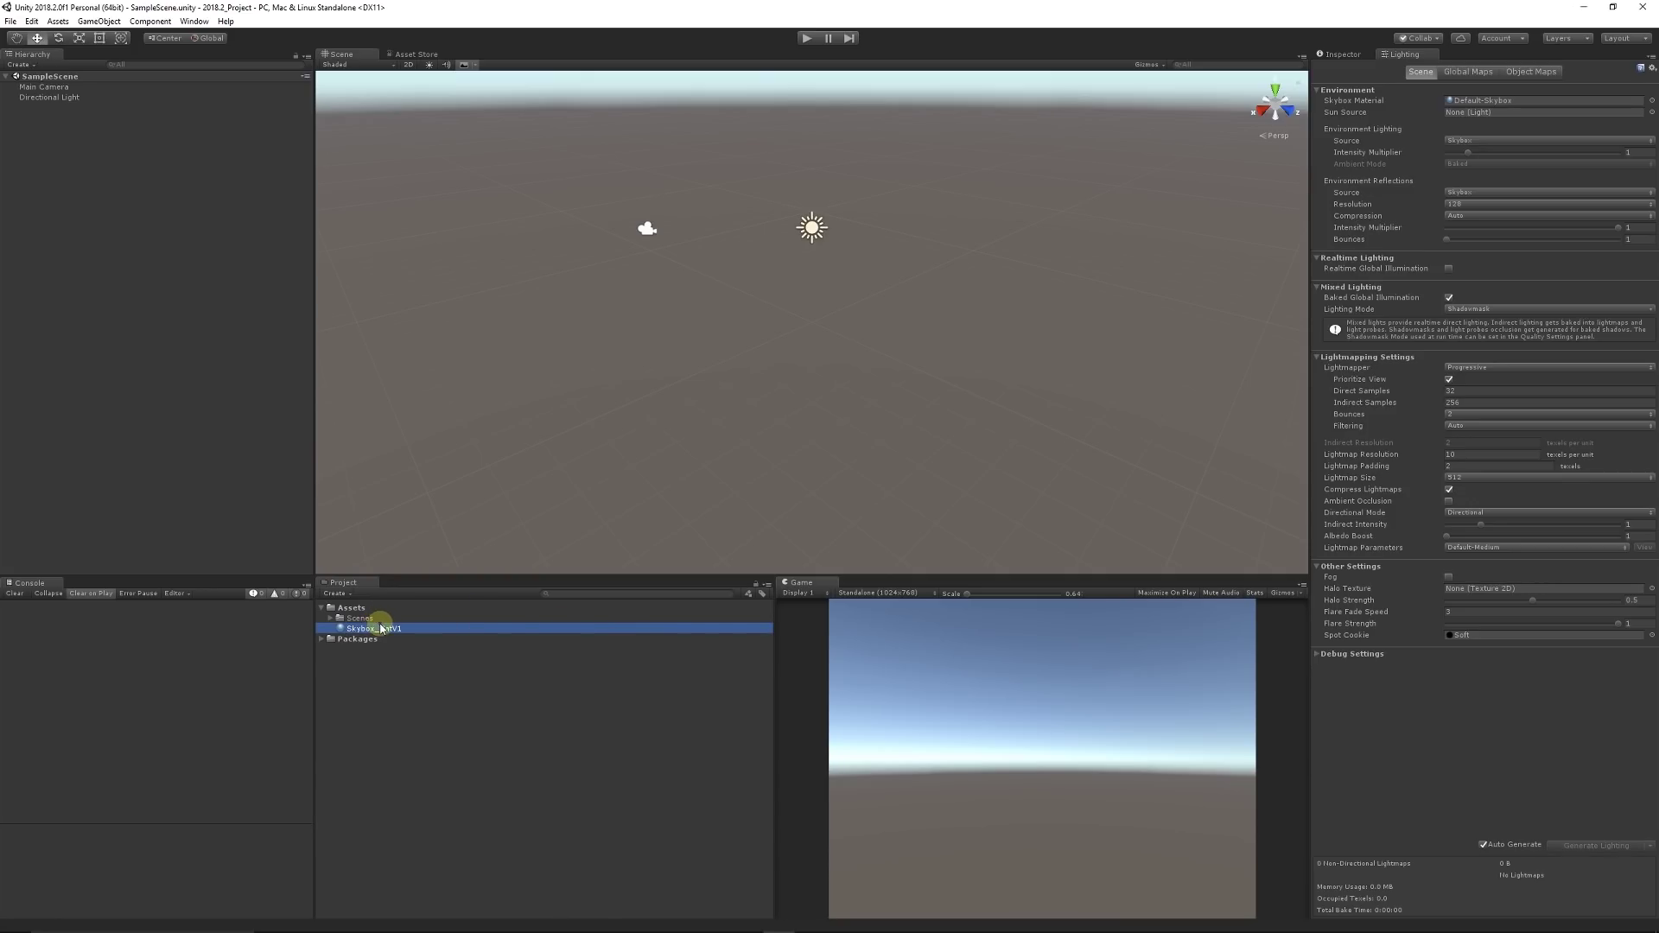
{"action": "left_click", "coordinate": [1342, 52]}
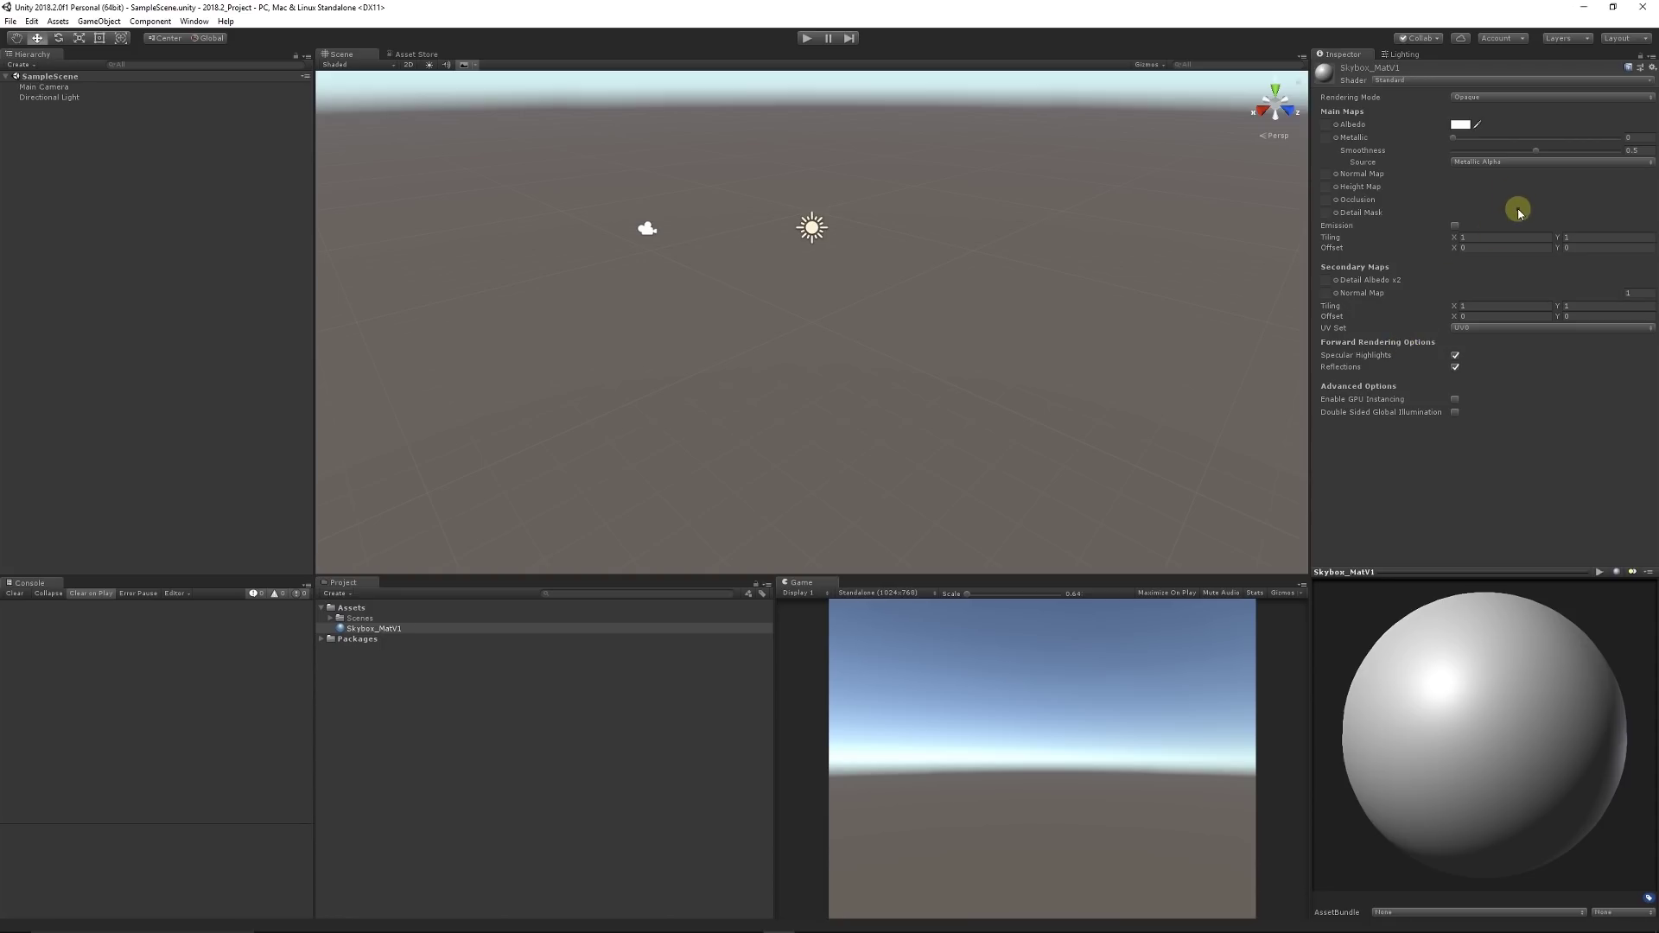
Step: Switch Skybox_MatV1's shader to Skybox/6 Sided
{"action": "left_click", "coordinate": [1413, 80]}
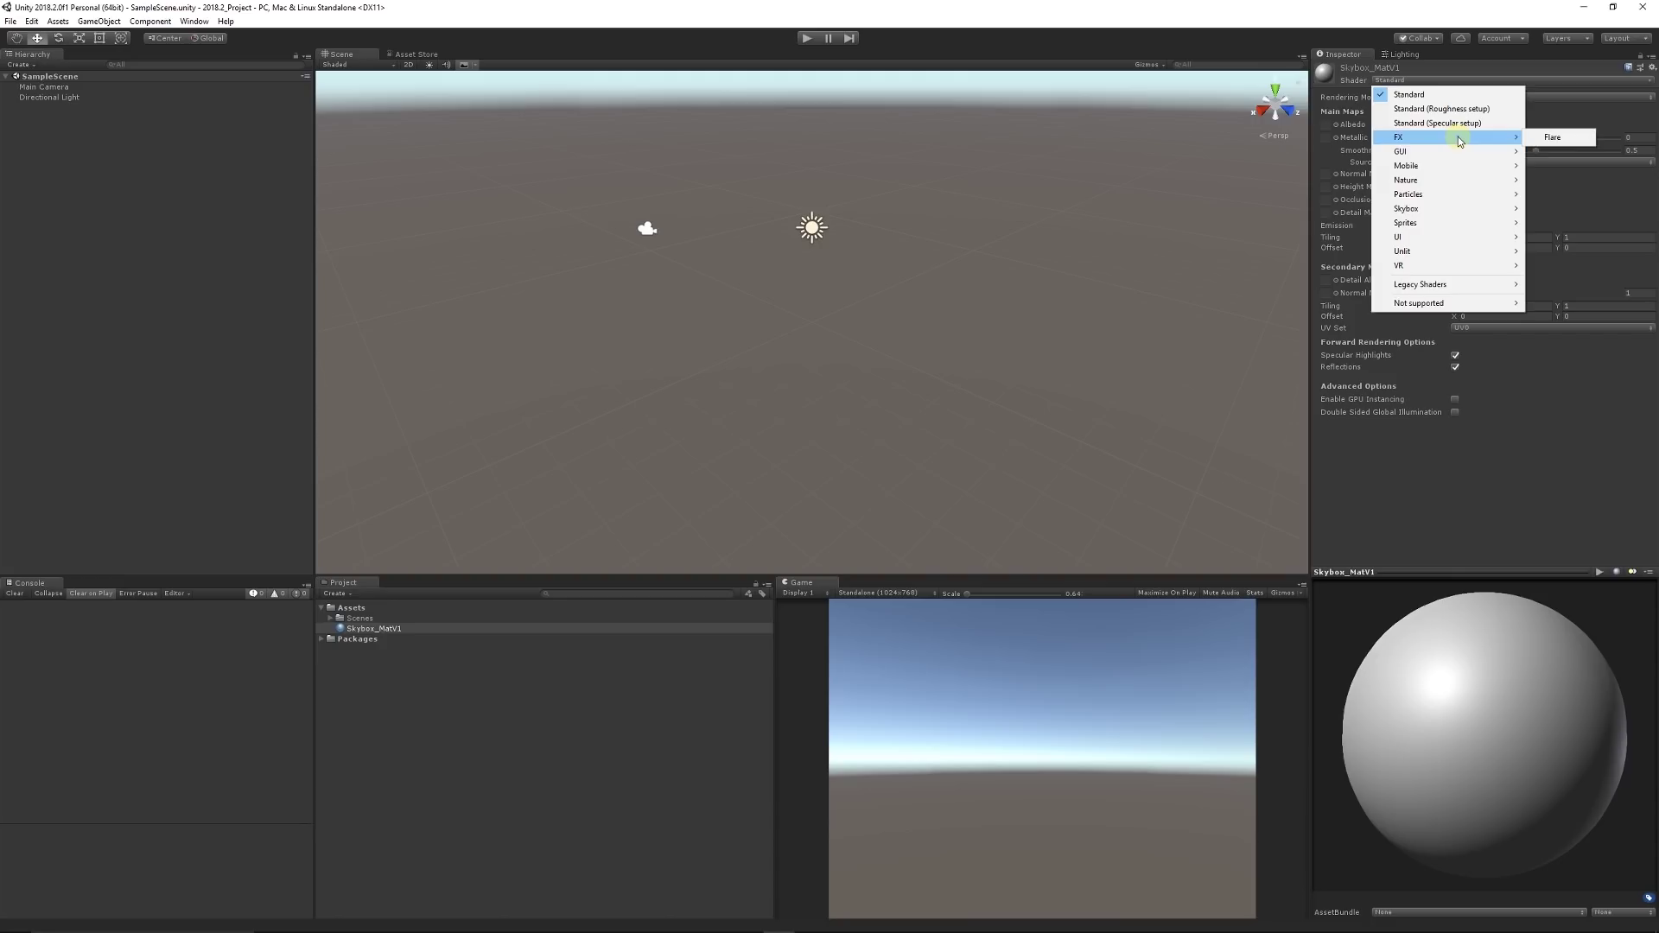
{"action": "mouse_move", "coordinate": [1453, 211]}
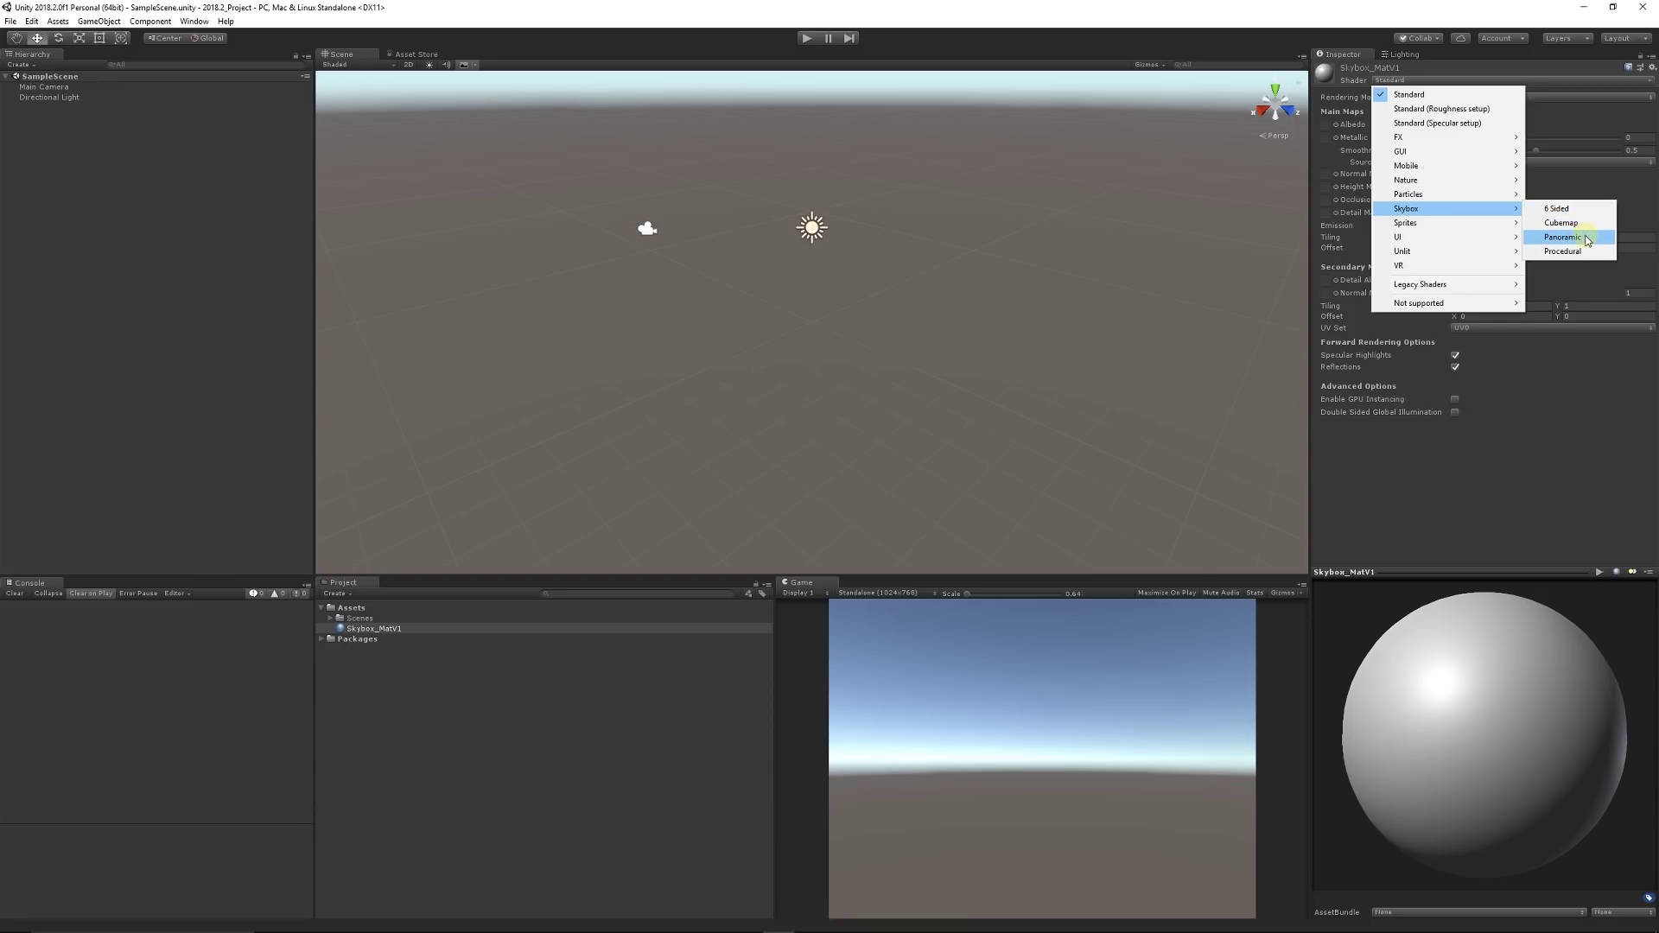
{"action": "left_click", "coordinate": [1556, 208]}
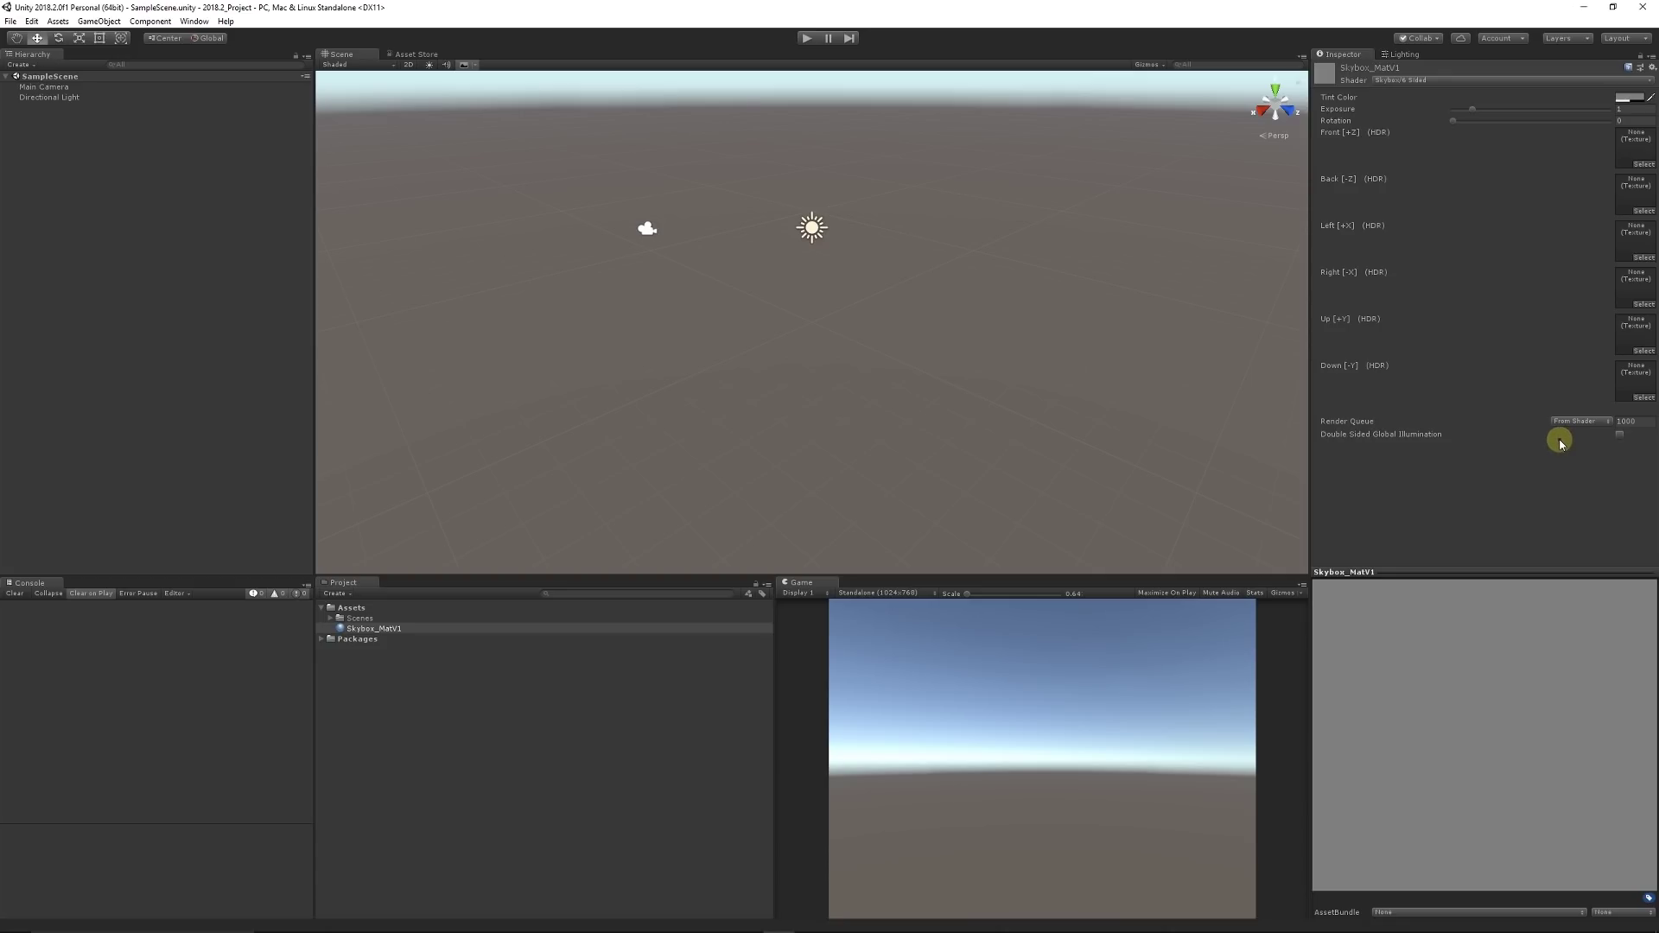
Step: Try the Skybox/Cubemap and Skybox/Panoramic shaders on Skybox_MatV1
{"action": "mouse_move", "coordinate": [1559, 442]}
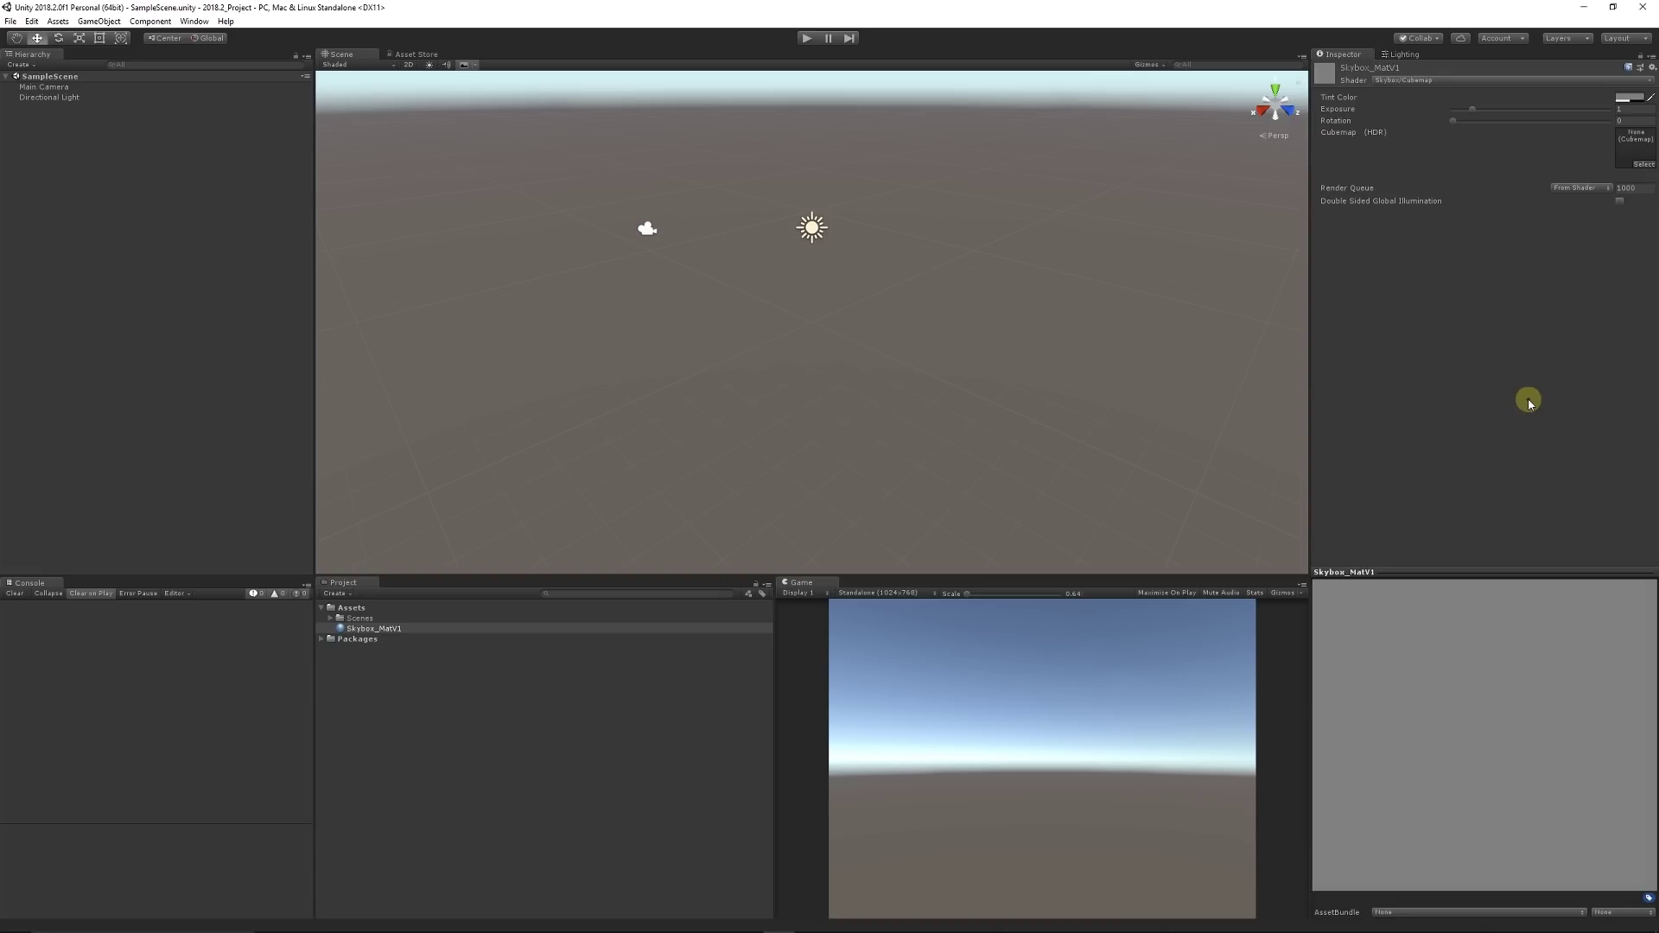
{"action": "key", "text": "ctrl+z"}
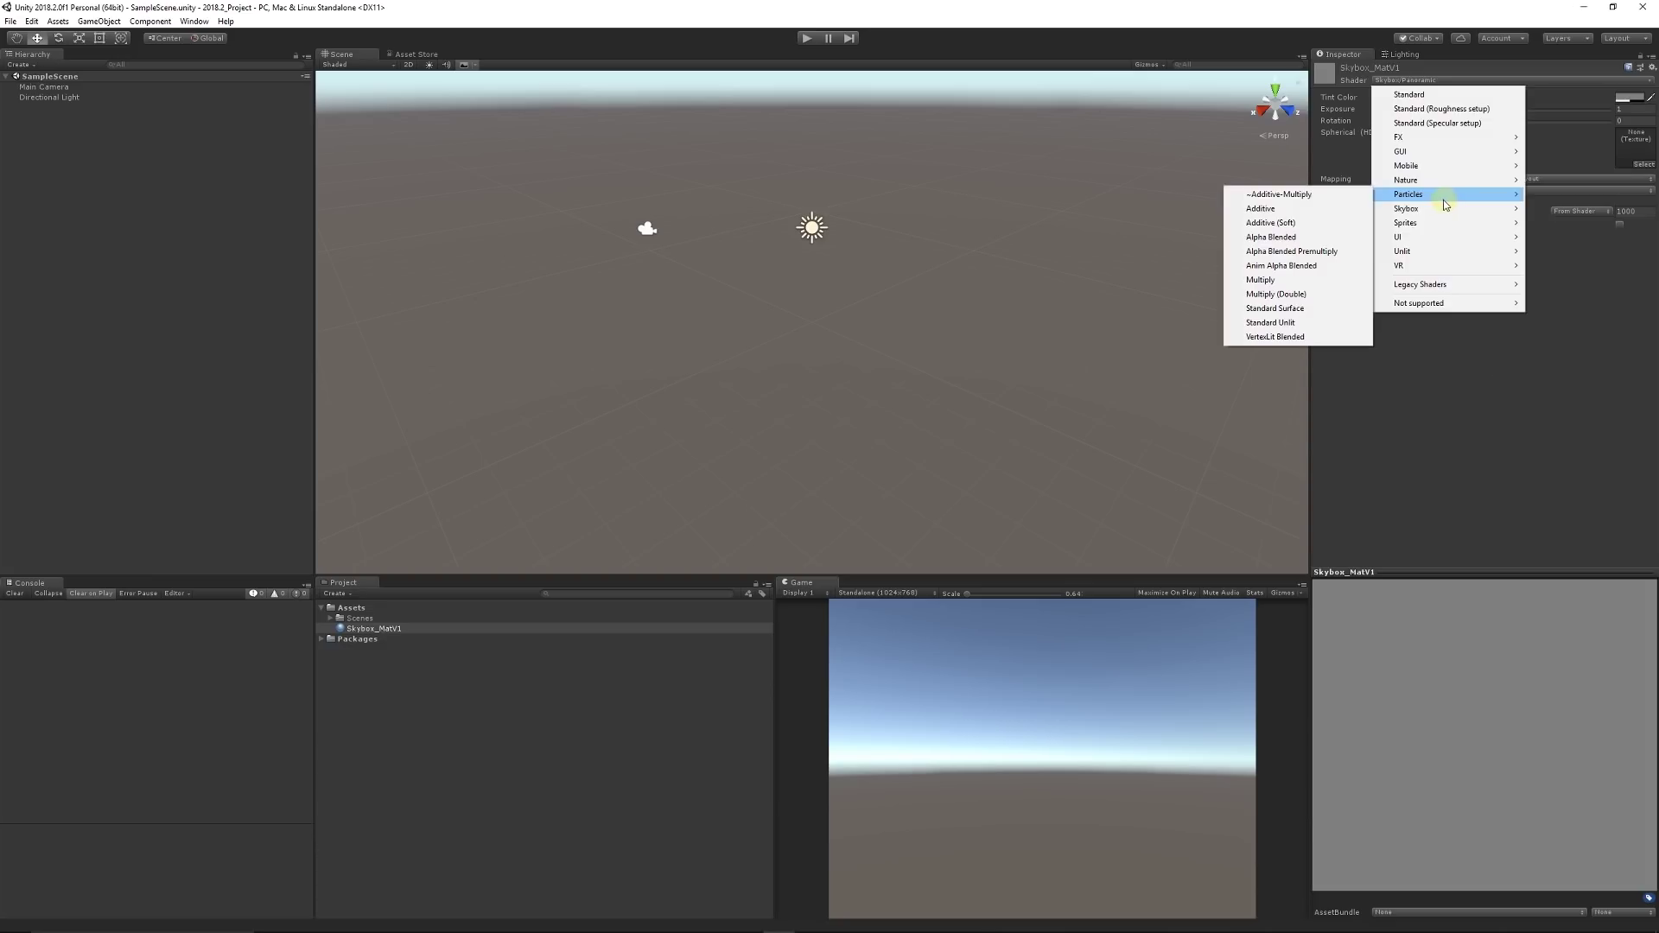
{"action": "mouse_move", "coordinate": [1440, 210]}
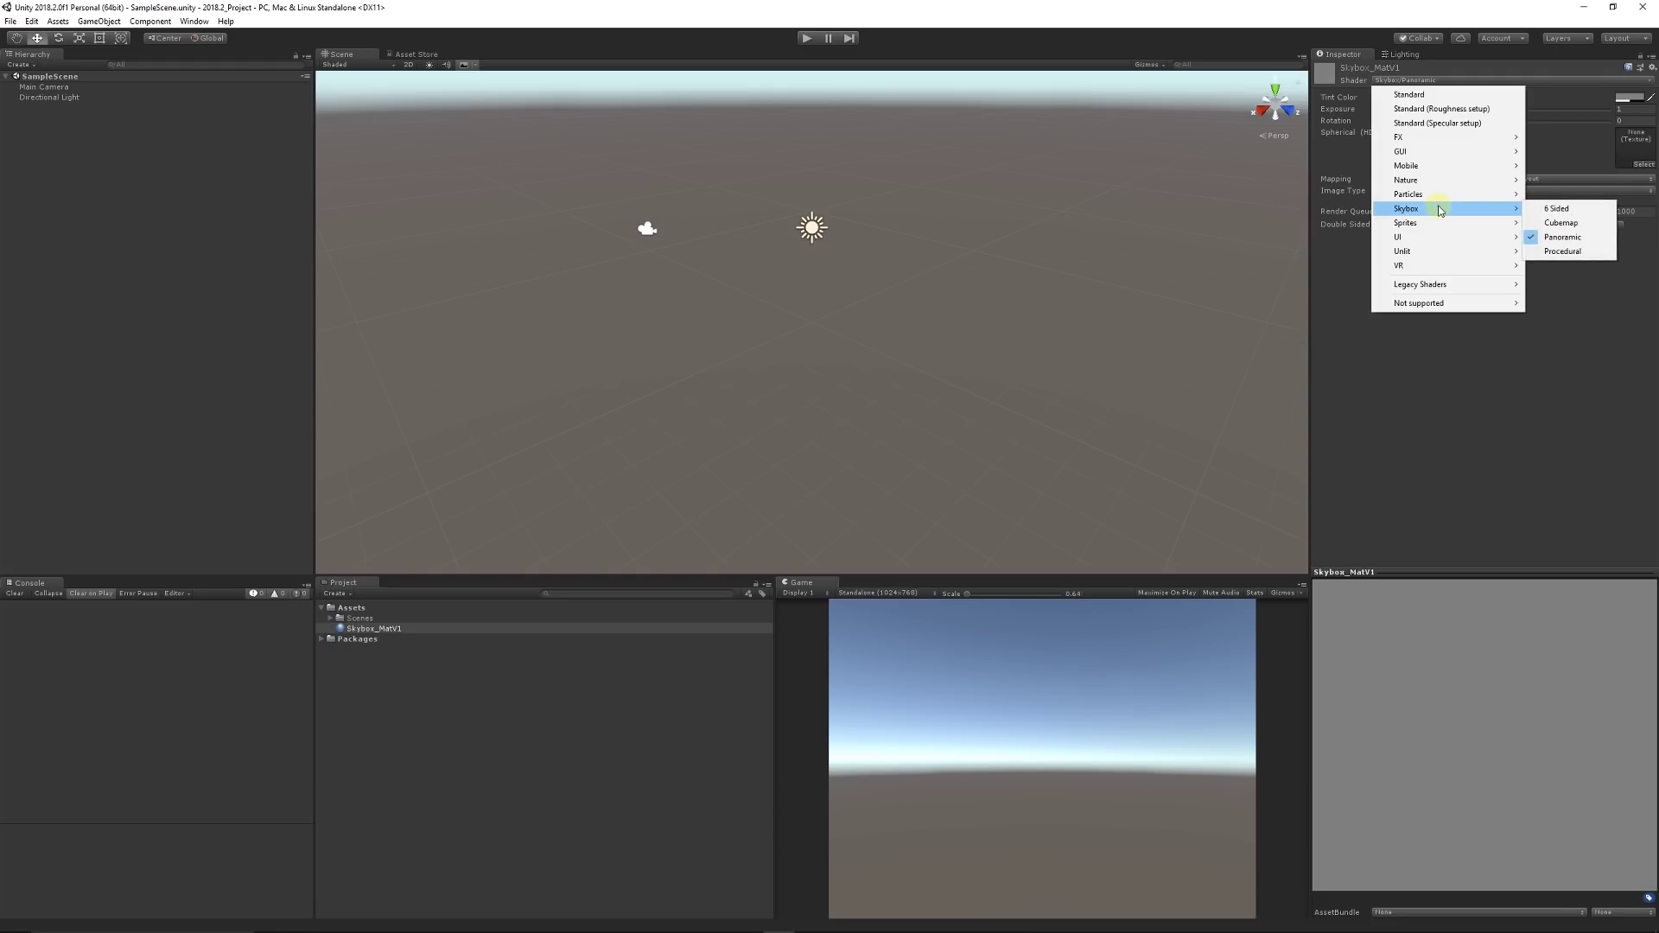
{"action": "left_click", "coordinate": [1550, 358]}
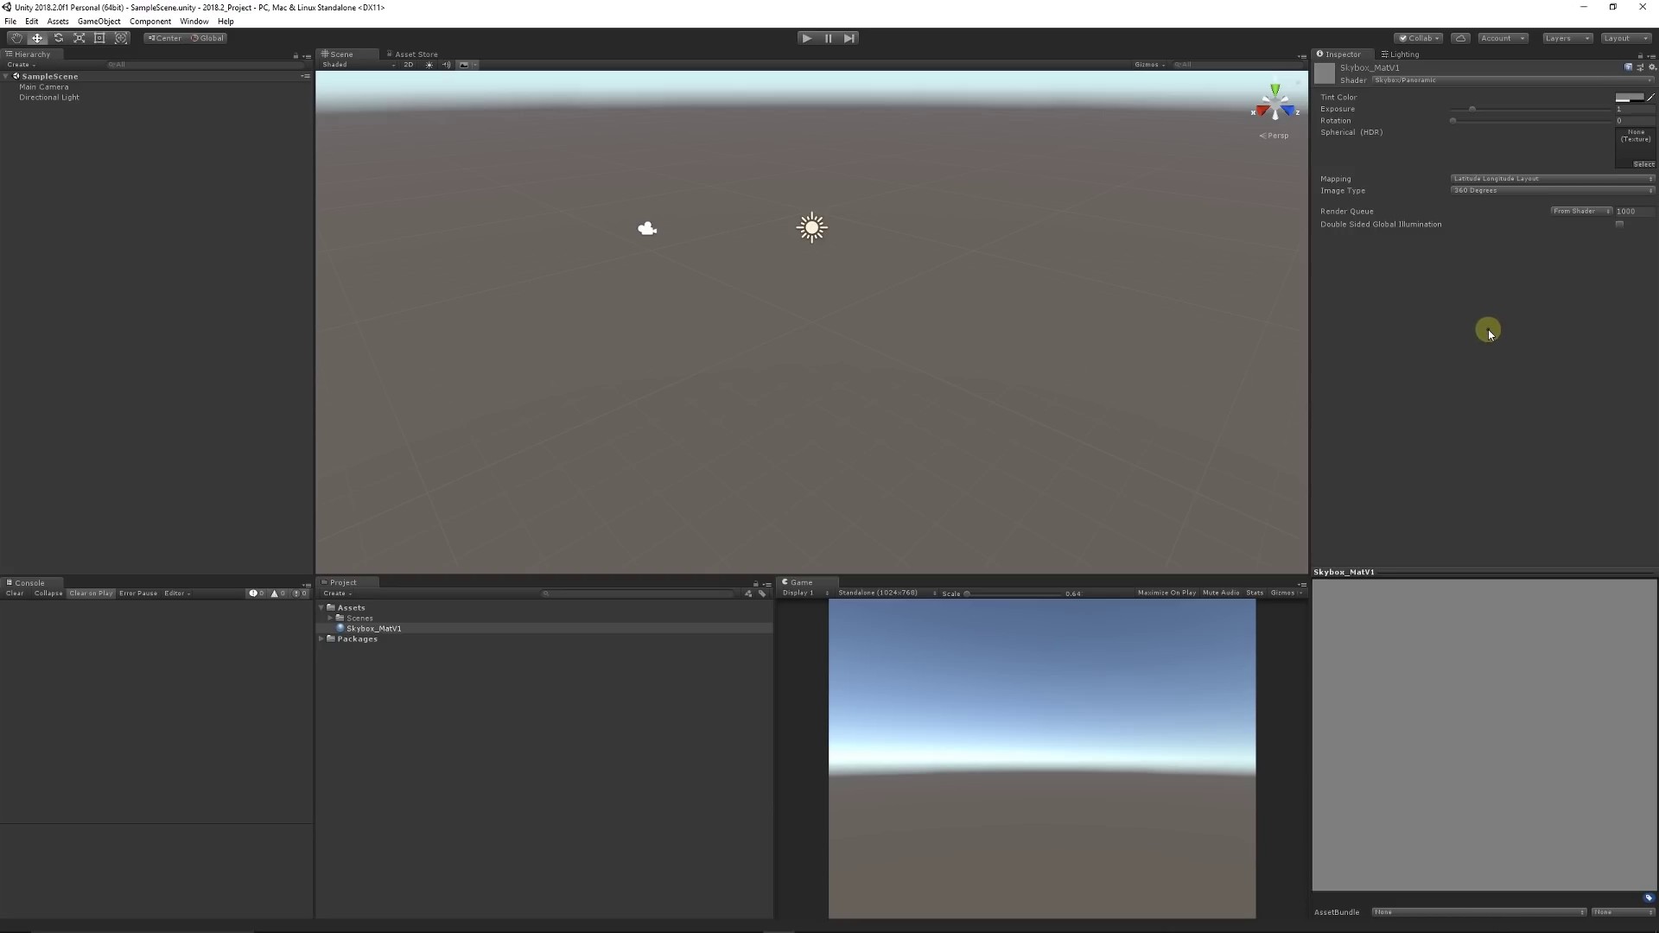
Step: Set Skybox_MatV1's shader to Skybox/Procedural
{"action": "left_click", "coordinate": [1512, 79]}
{"action": "mouse_move", "coordinate": [1440, 209]}
{"action": "left_click", "coordinate": [1564, 251]}
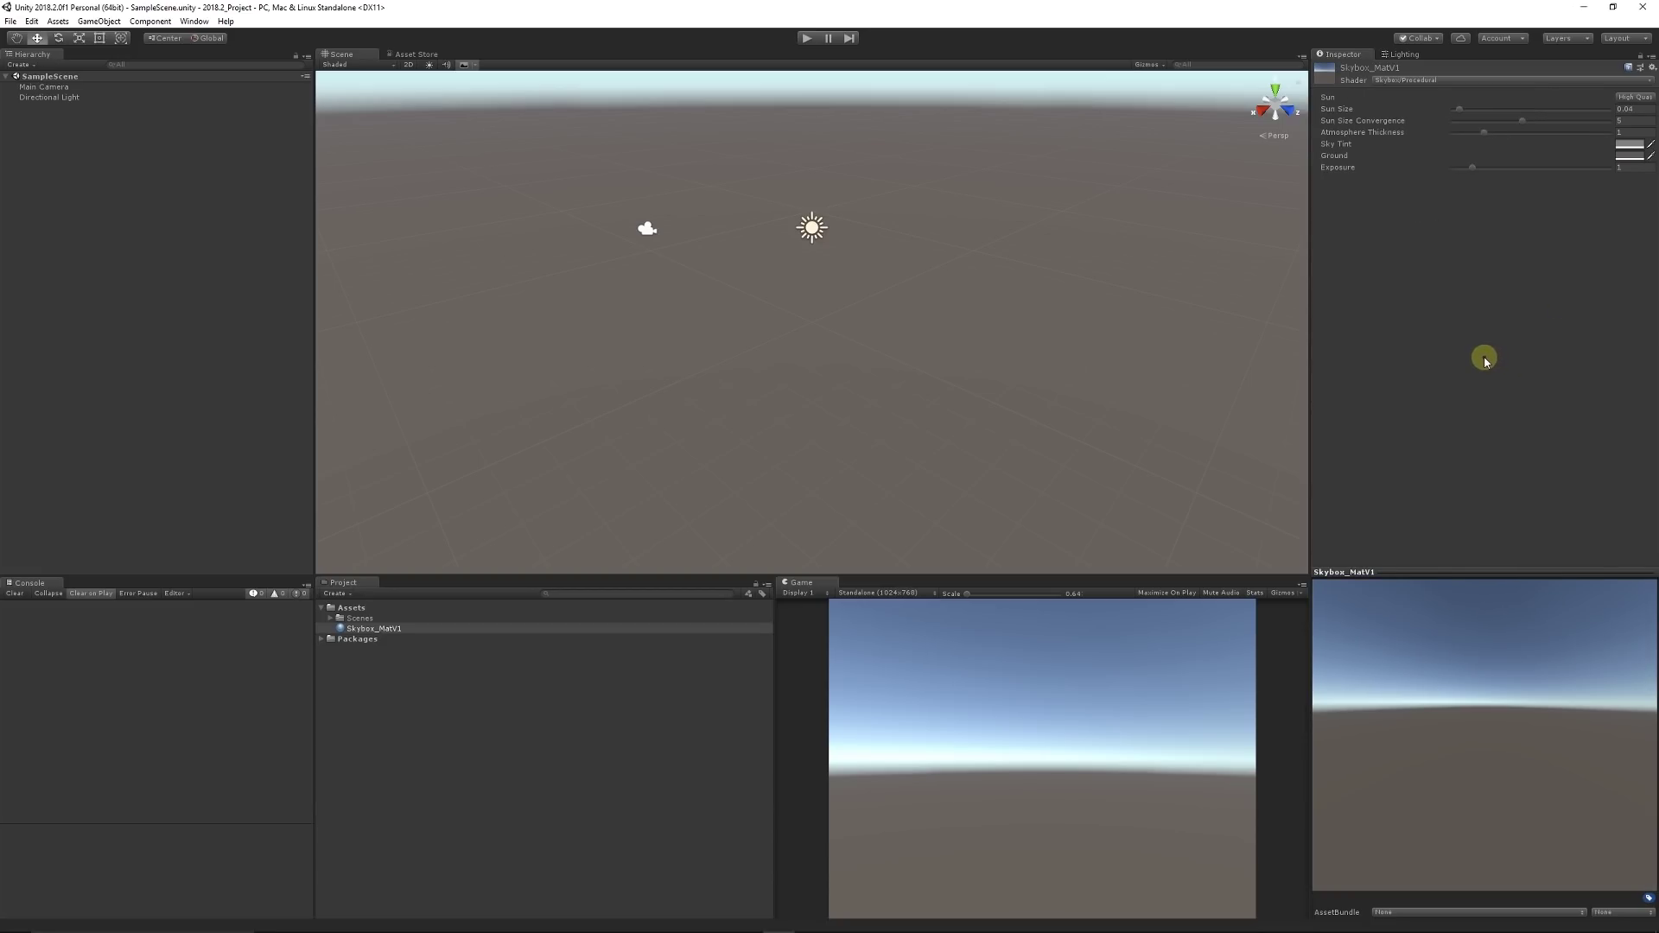
Step: Assign Skybox_MatV1 as the scene skybox, raising Sun Size to 0.563 and Atmosphere Thickness to 2.13
{"action": "left_click", "coordinate": [1402, 55]}
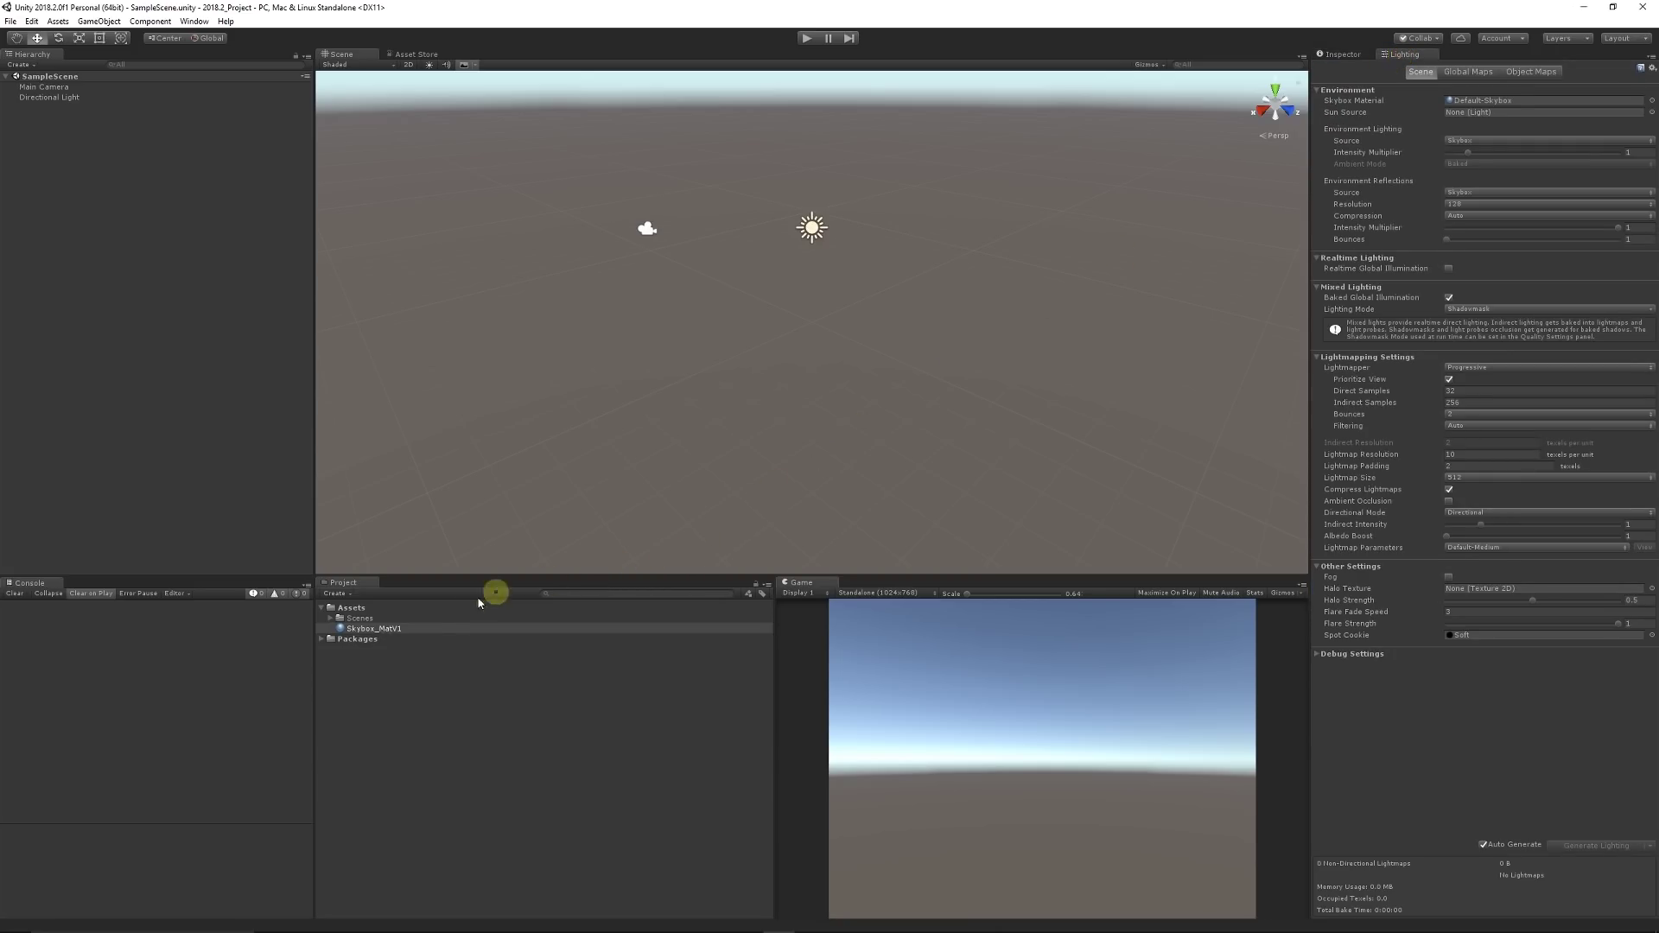
{"action": "left_click_drag", "start_coordinate": [393, 629], "coordinate": [1485, 102]}
{"action": "left_click", "coordinate": [1340, 55]}
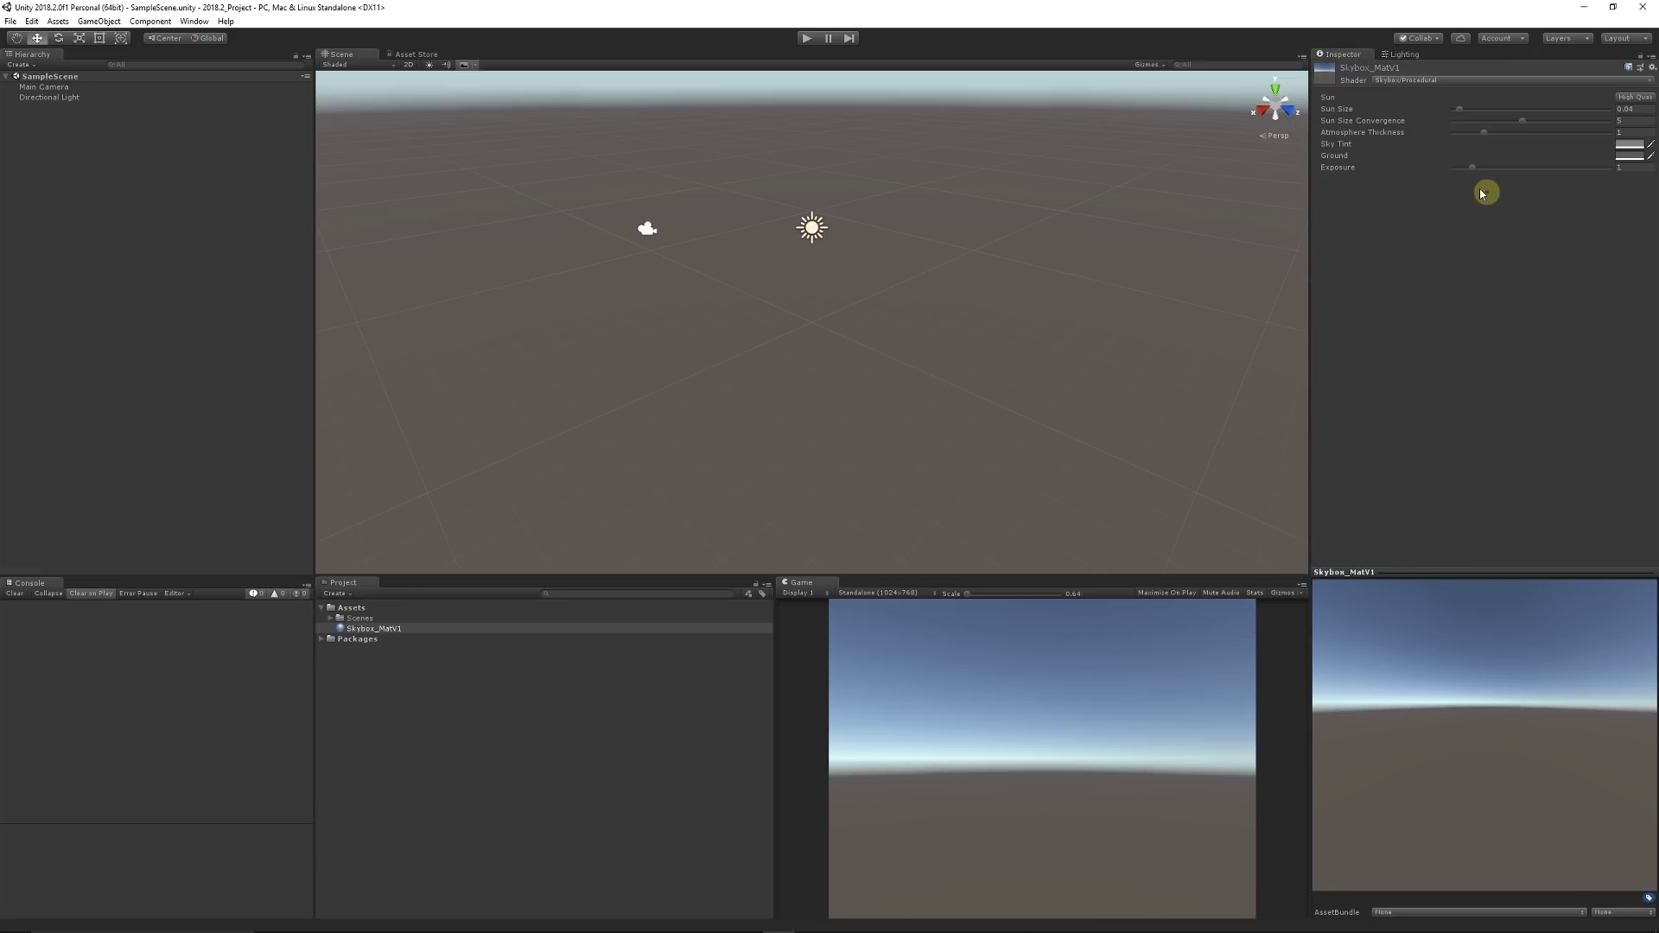
{"action": "left_click_drag", "start_coordinate": [1462, 112], "coordinate": [1567, 114]}
{"action": "left_click_drag", "start_coordinate": [1483, 133], "coordinate": [1515, 153]}
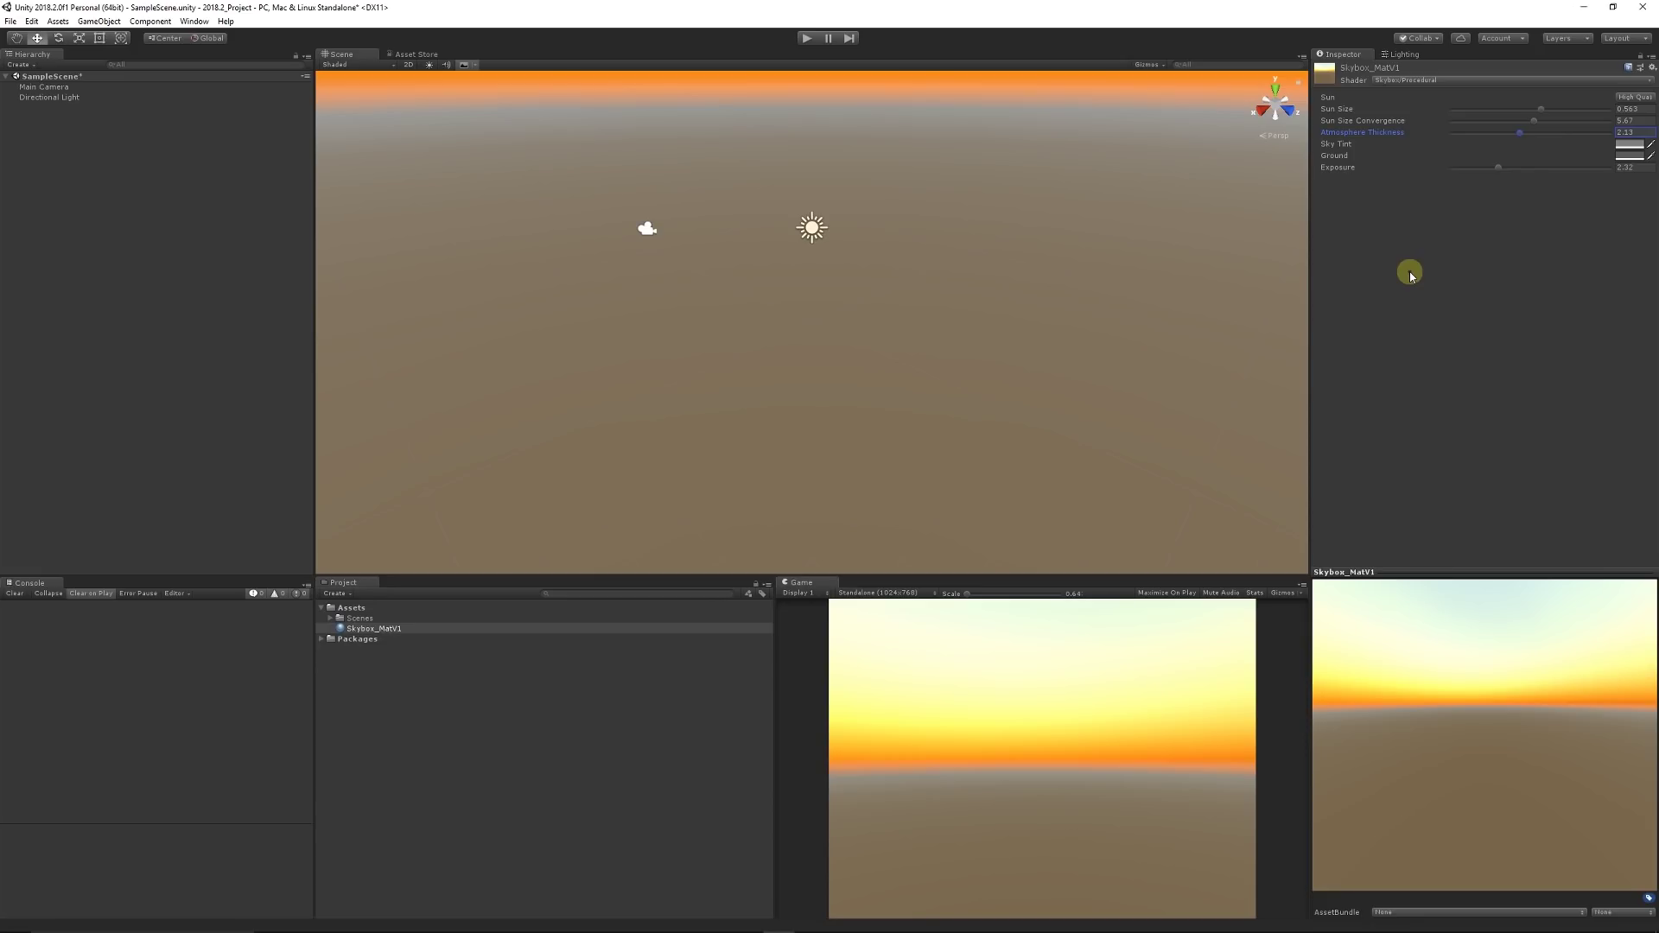
Step: Switch Skybox_MatV1 to the Skybox/Cubemap shader with Exposure set to 1
{"action": "left_click", "coordinate": [1402, 80]}
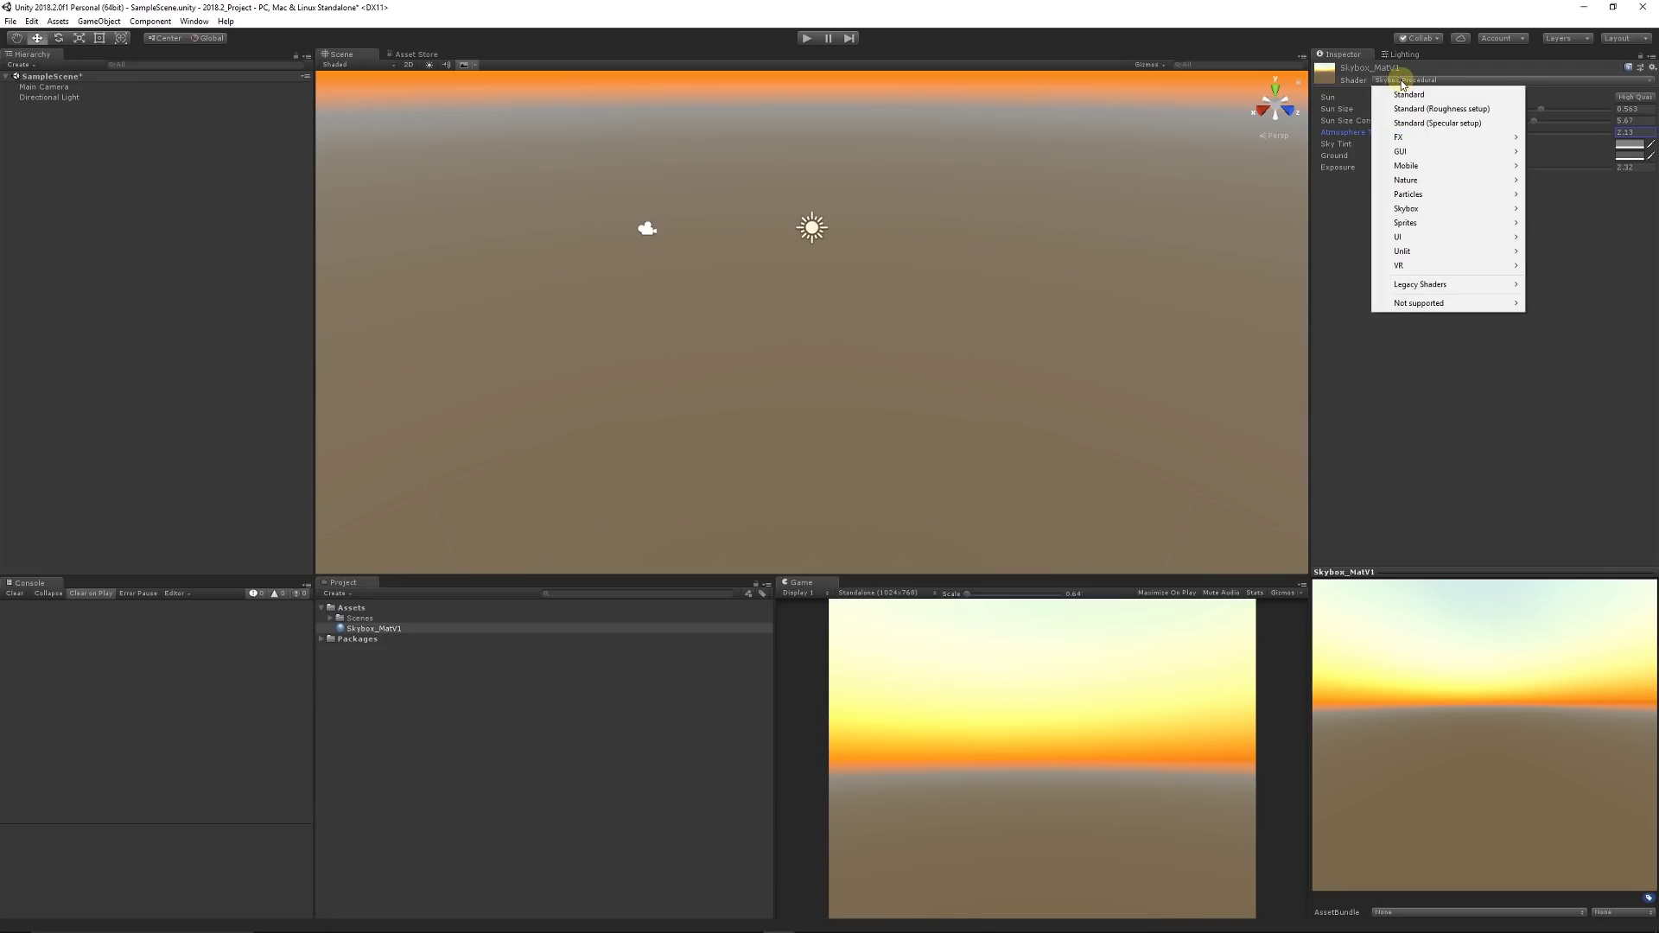
{"action": "mouse_move", "coordinate": [1428, 212]}
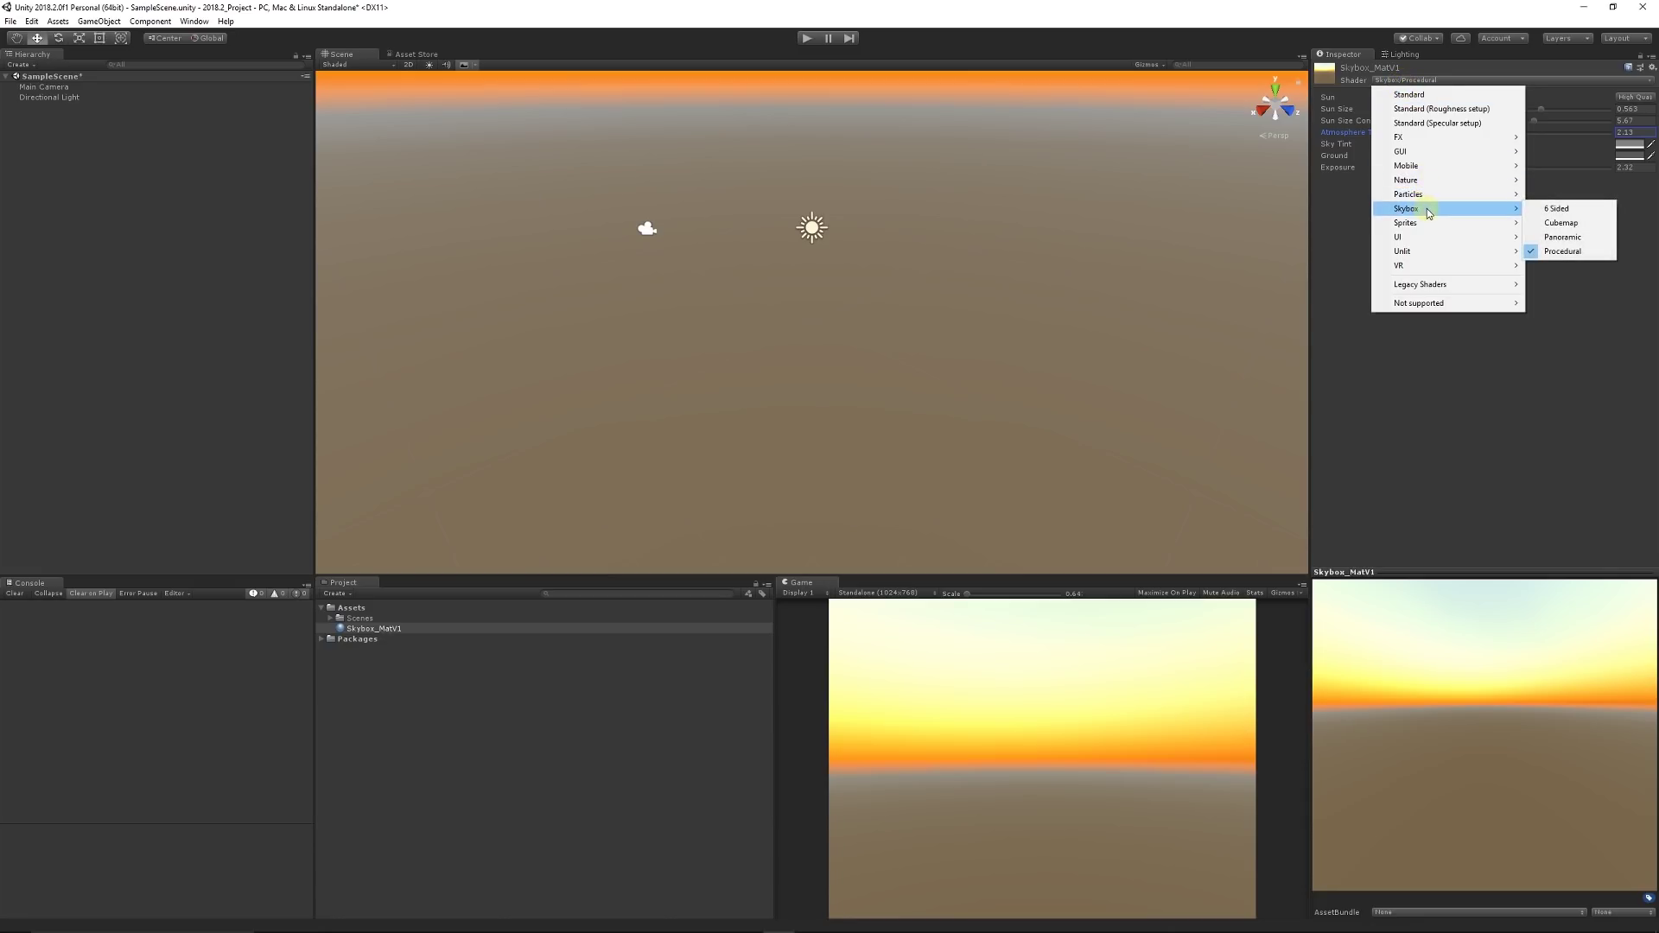
{"action": "left_click", "coordinate": [1564, 223]}
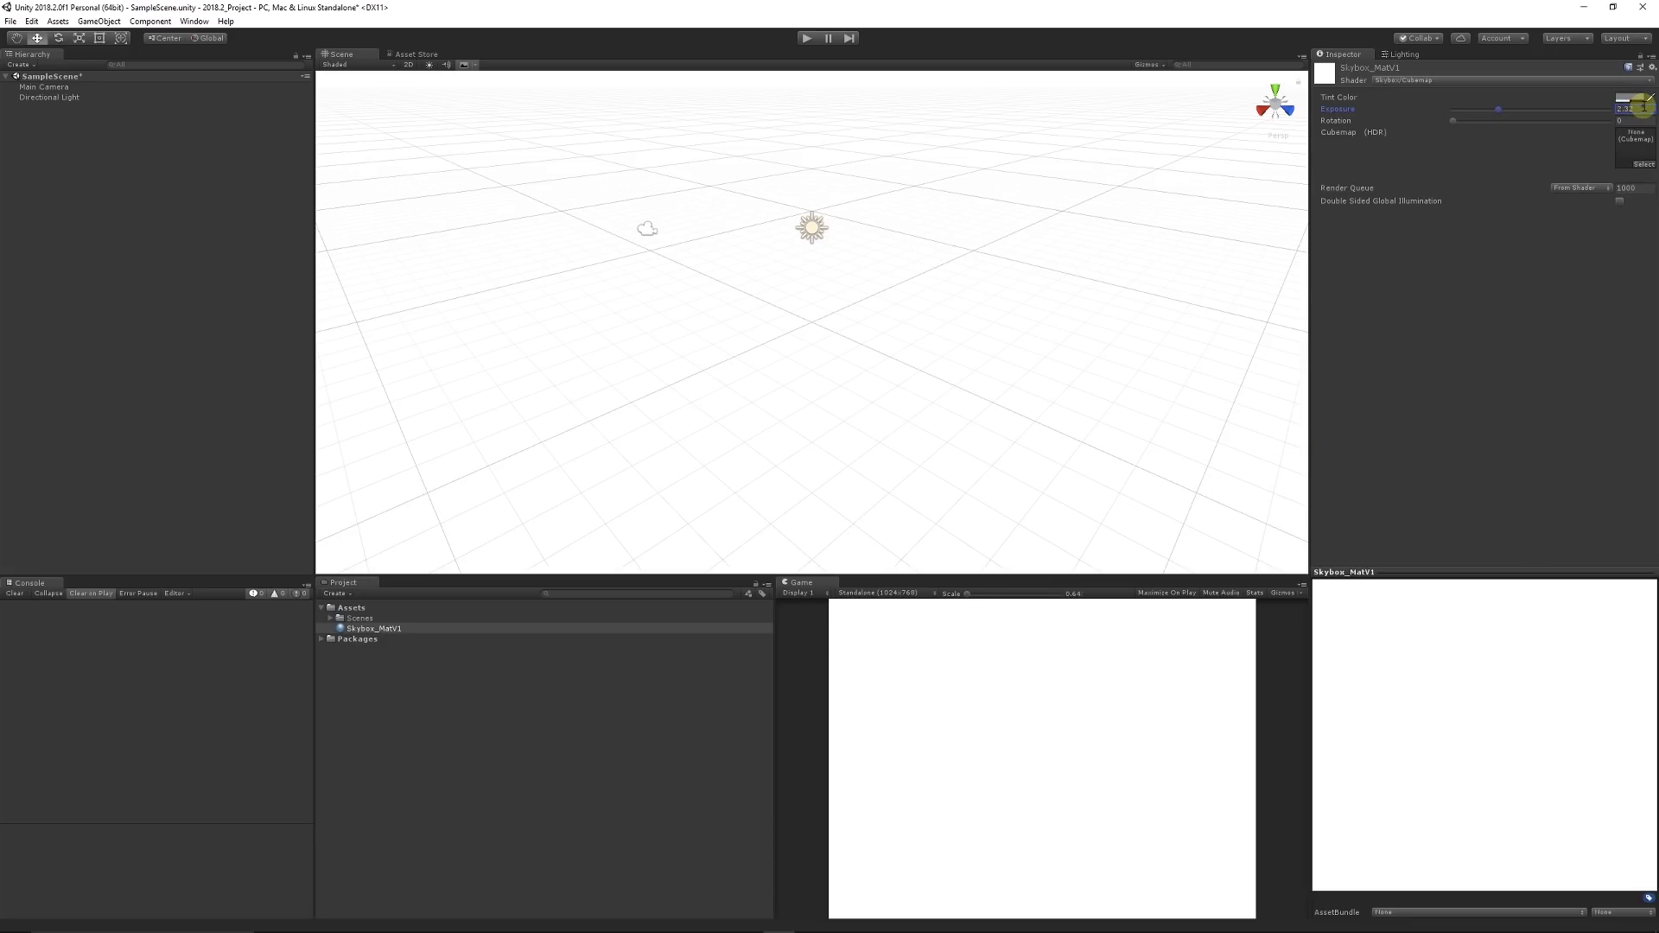
{"action": "left_click", "coordinate": [1637, 108]}
{"action": "type", "text": "1"}
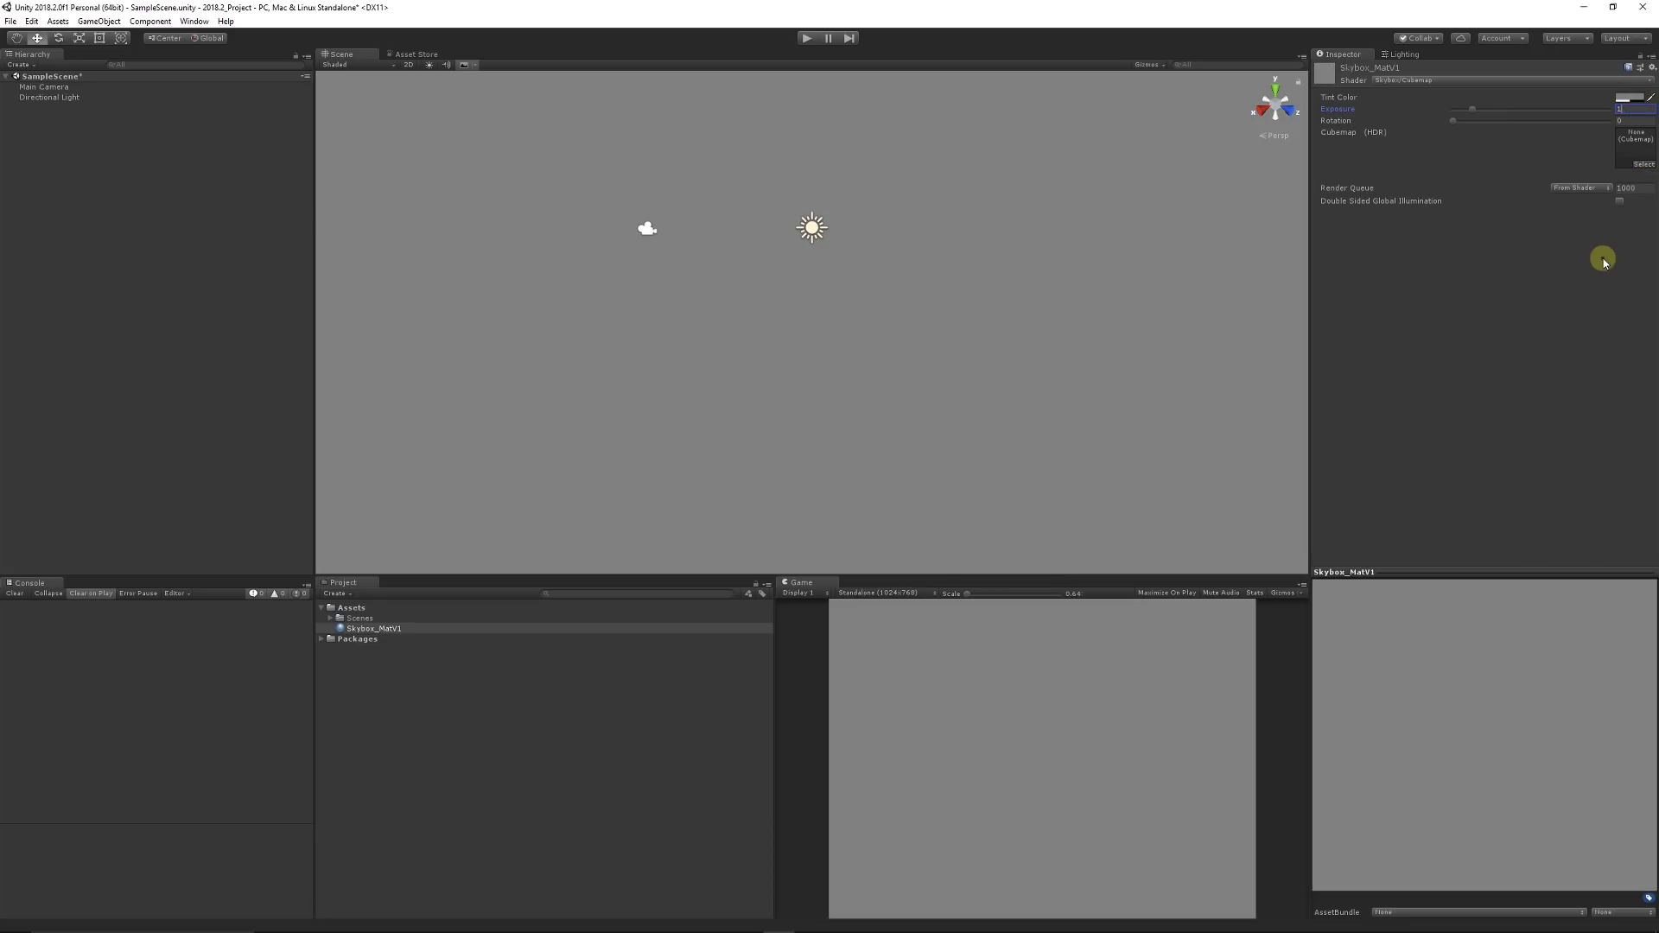
{"action": "left_click", "coordinate": [363, 715]}
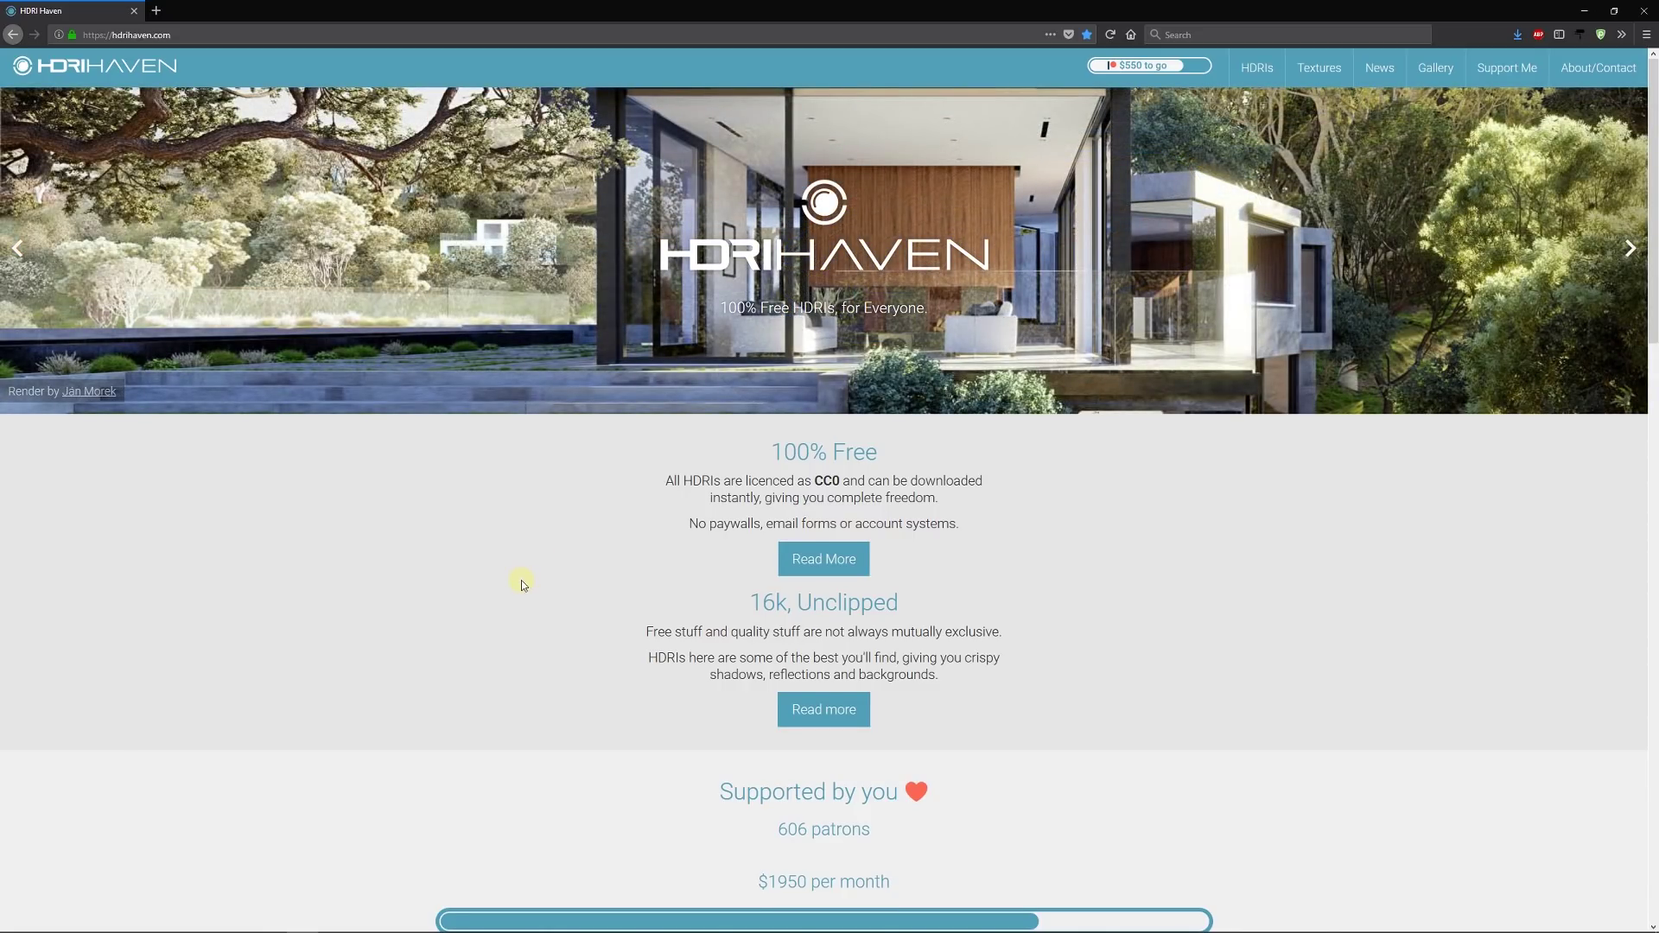
Step: Browse the hdrihaven.com home page and go to the HDRIs catalogue
{"action": "scroll", "coordinate": [522, 585], "scroll_direction": "down", "scroll_amount": 3}
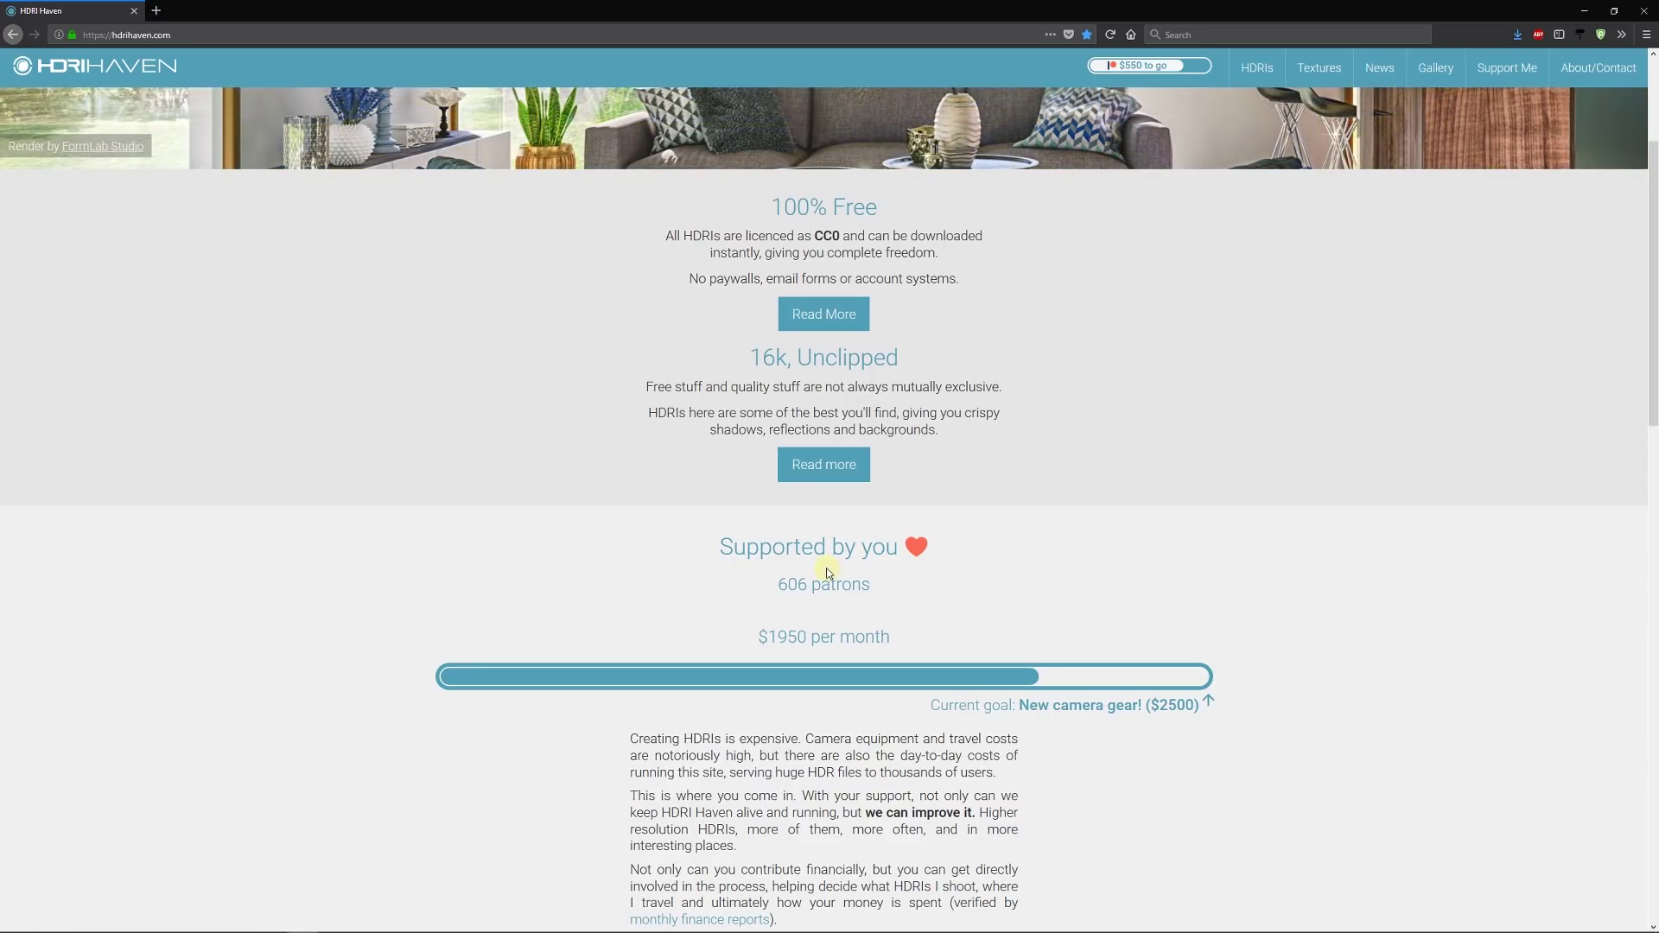
{"action": "scroll", "coordinate": [666, 462], "scroll_direction": "up", "scroll_amount": 1}
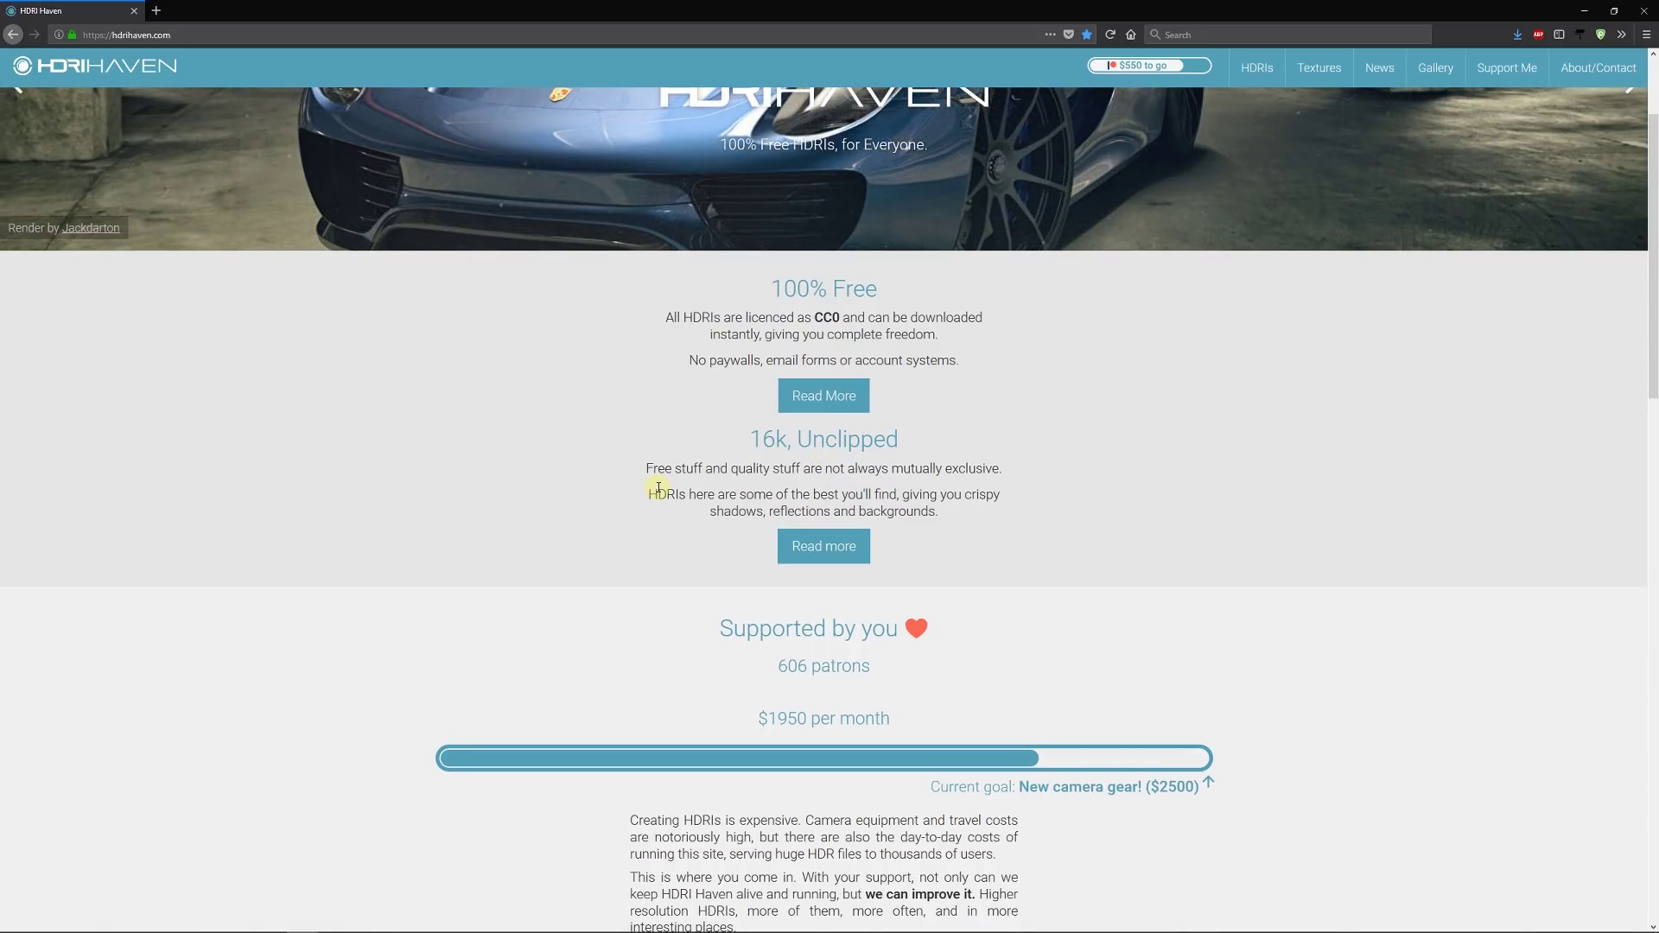
{"action": "scroll", "coordinate": [658, 489], "scroll_direction": "up", "scroll_amount": 3}
{"action": "left_click", "coordinate": [1277, 79]}
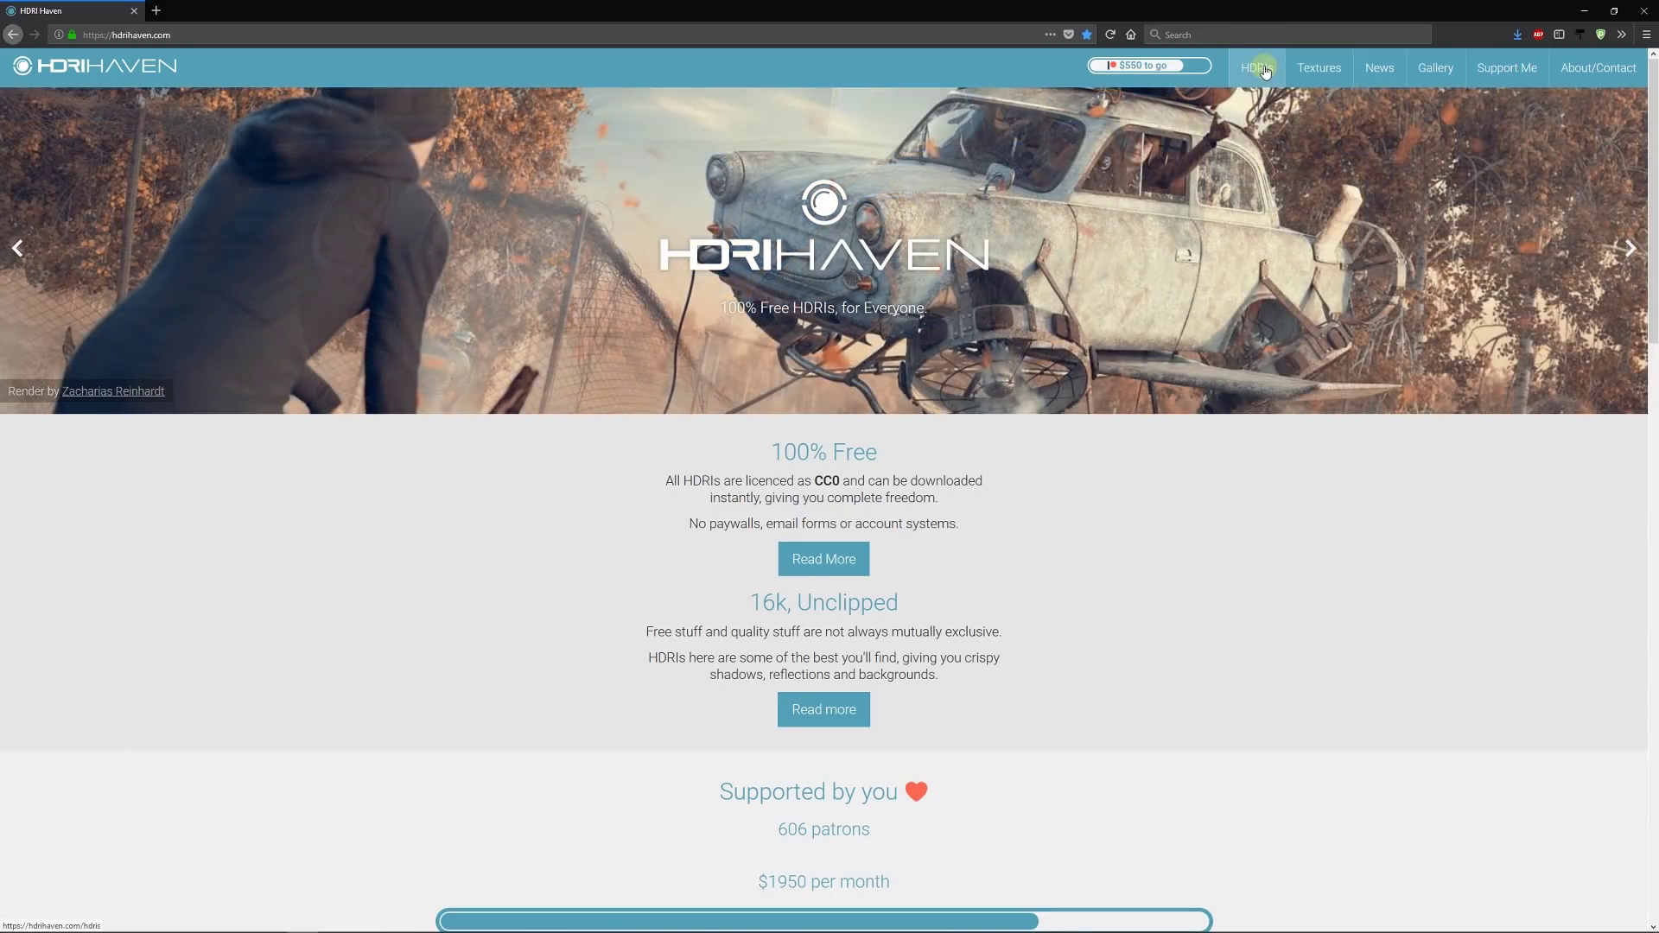
{"action": "scroll", "coordinate": [641, 297], "scroll_direction": "down", "scroll_amount": 2}
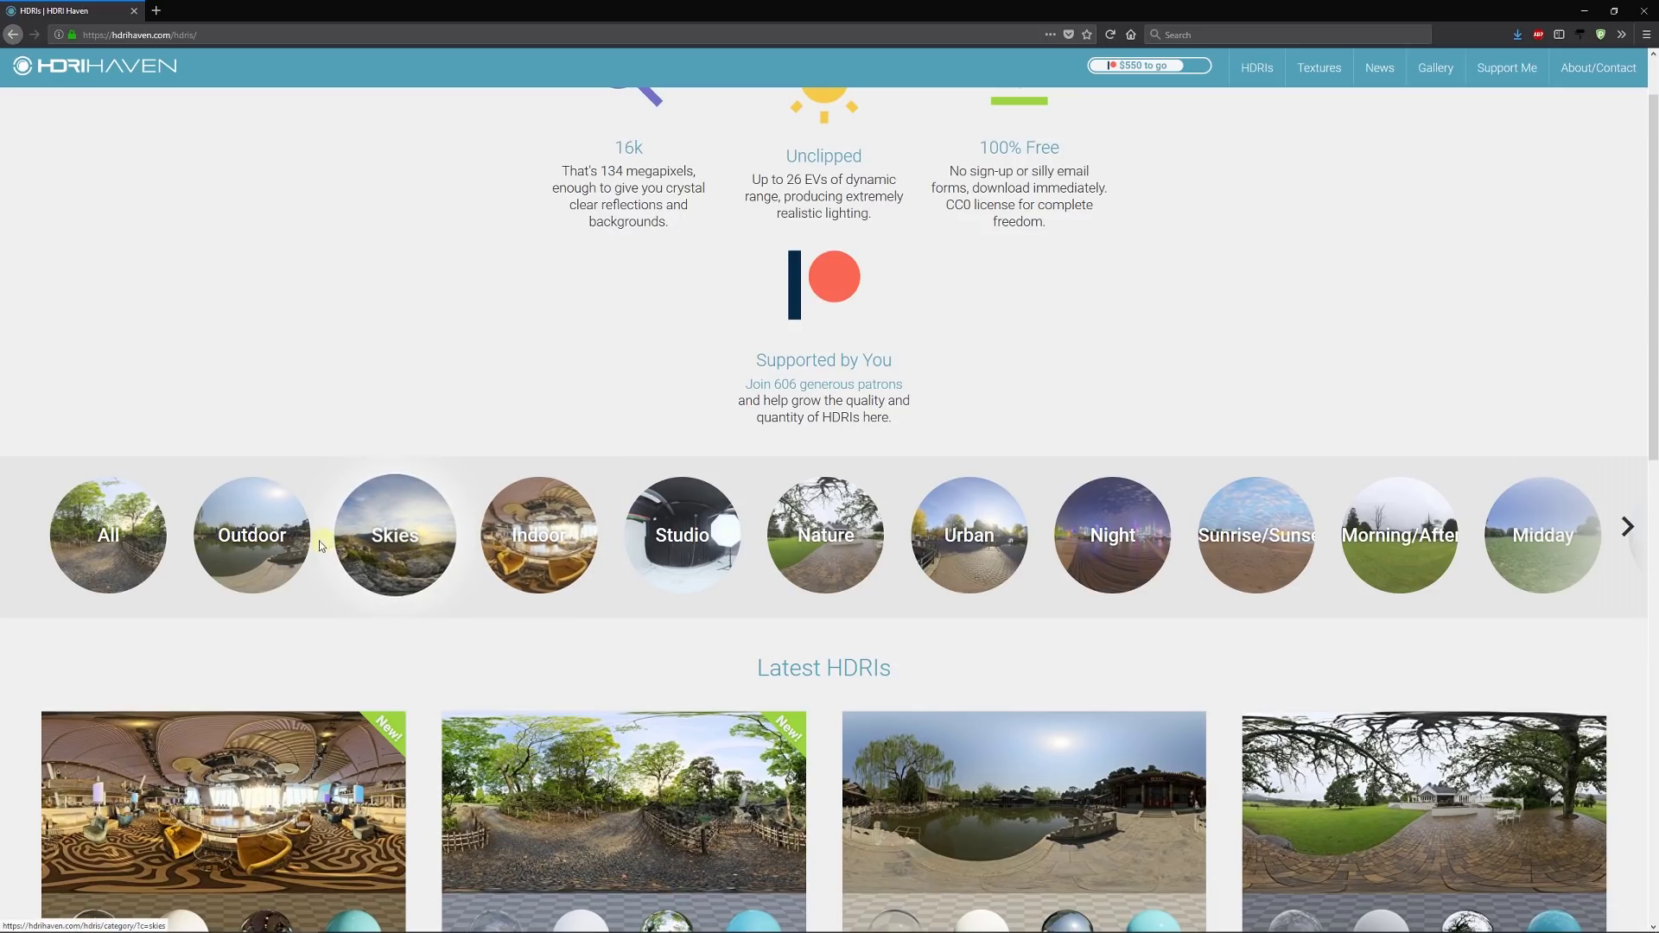
Step: Browse the Outdoor category sorted by popularity and open the Tears of Steel Bridge HDRI
{"action": "left_click", "coordinate": [274, 542]}
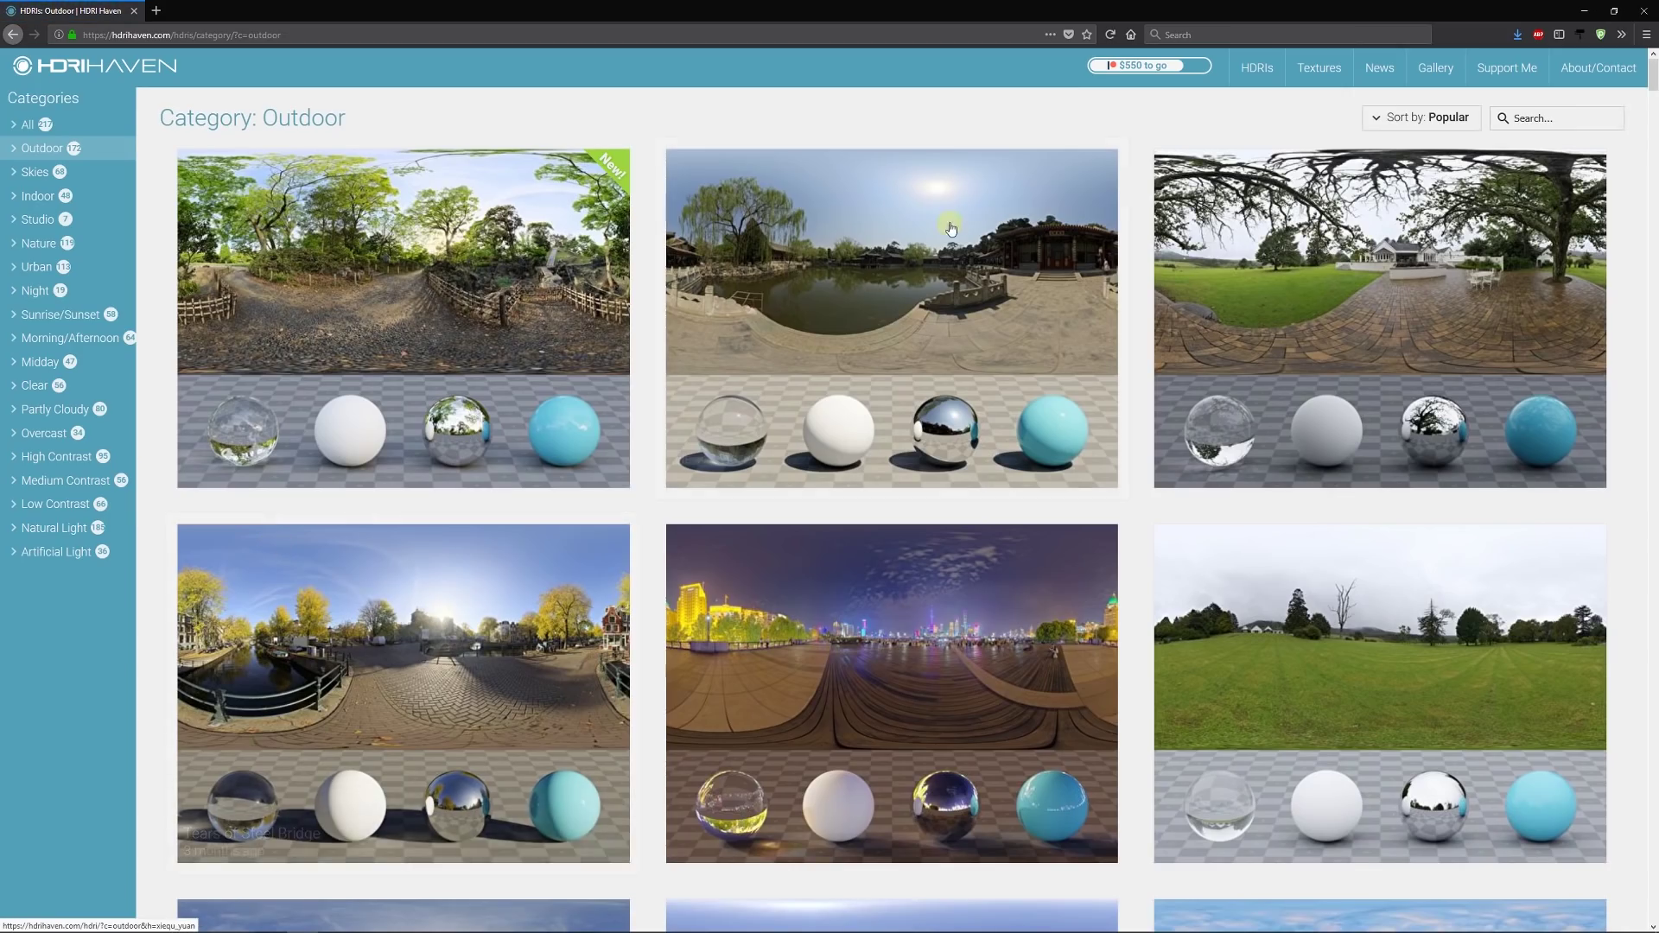
{"action": "scroll", "coordinate": [874, 376], "scroll_direction": "down", "scroll_amount": 12}
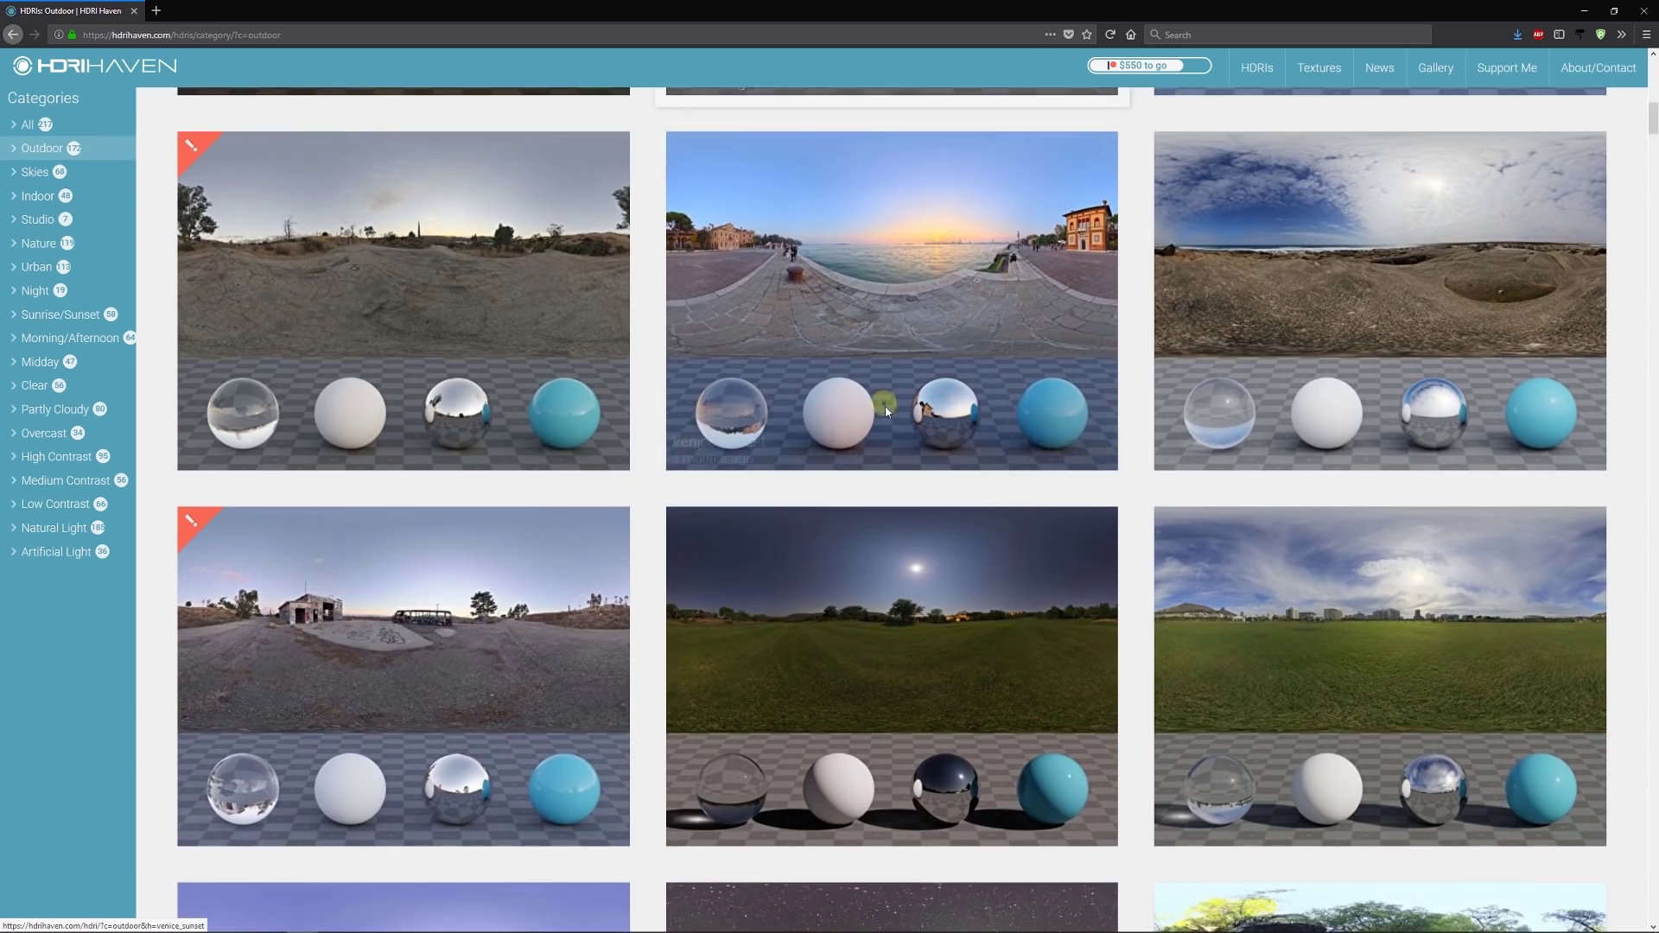
{"action": "scroll", "coordinate": [815, 463], "scroll_direction": "down", "scroll_amount": 3}
{"action": "scroll", "coordinate": [815, 463], "scroll_direction": "down", "scroll_amount": 6}
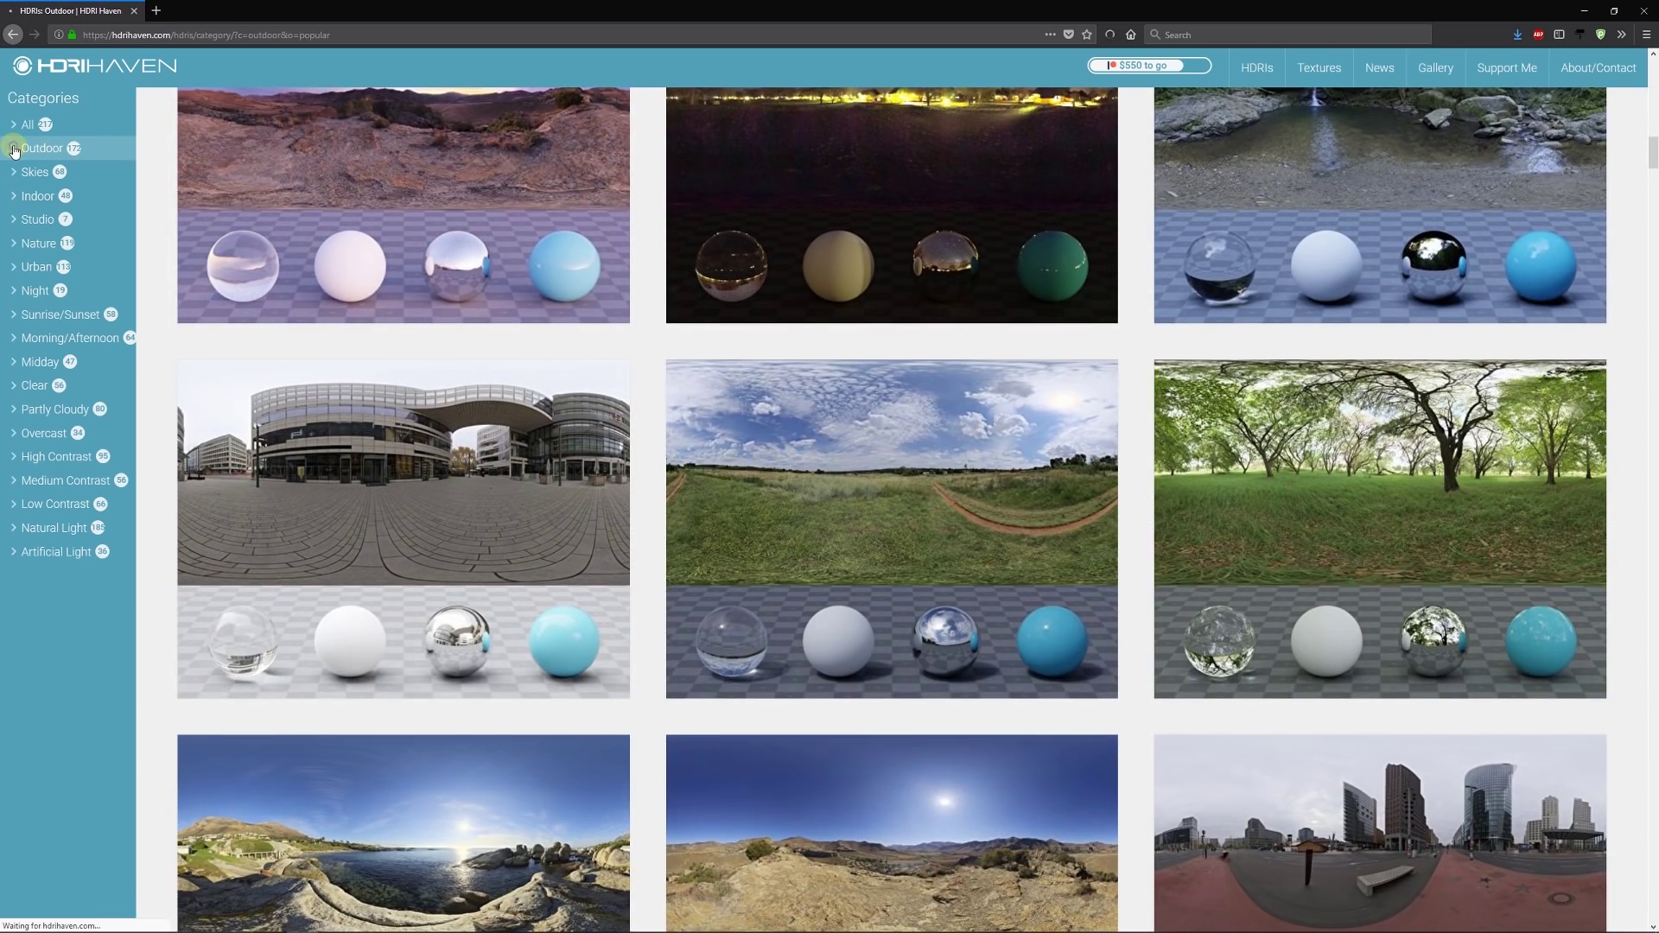
{"action": "left_click", "coordinate": [18, 152]}
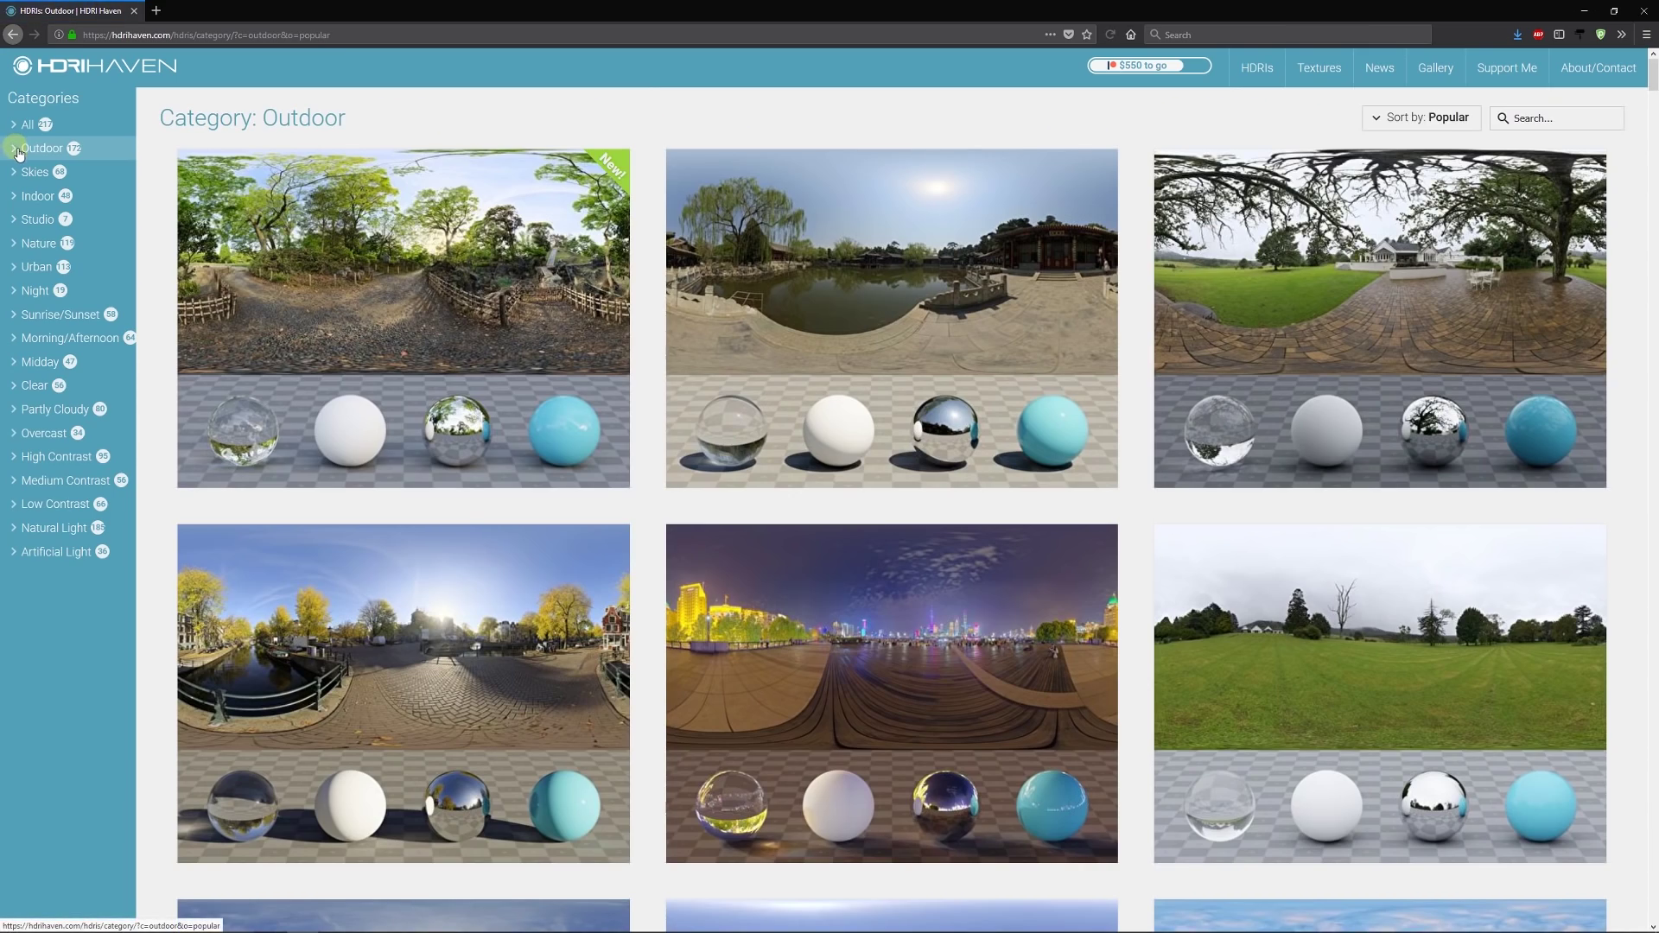
{"action": "mouse_move", "coordinate": [1651, 80]}
{"action": "left_mouse_down"}
{"action": "mouse_move", "coordinate": [1653, 488]}
{"action": "mouse_move", "coordinate": [1651, 82]}
{"action": "left_mouse_up"}
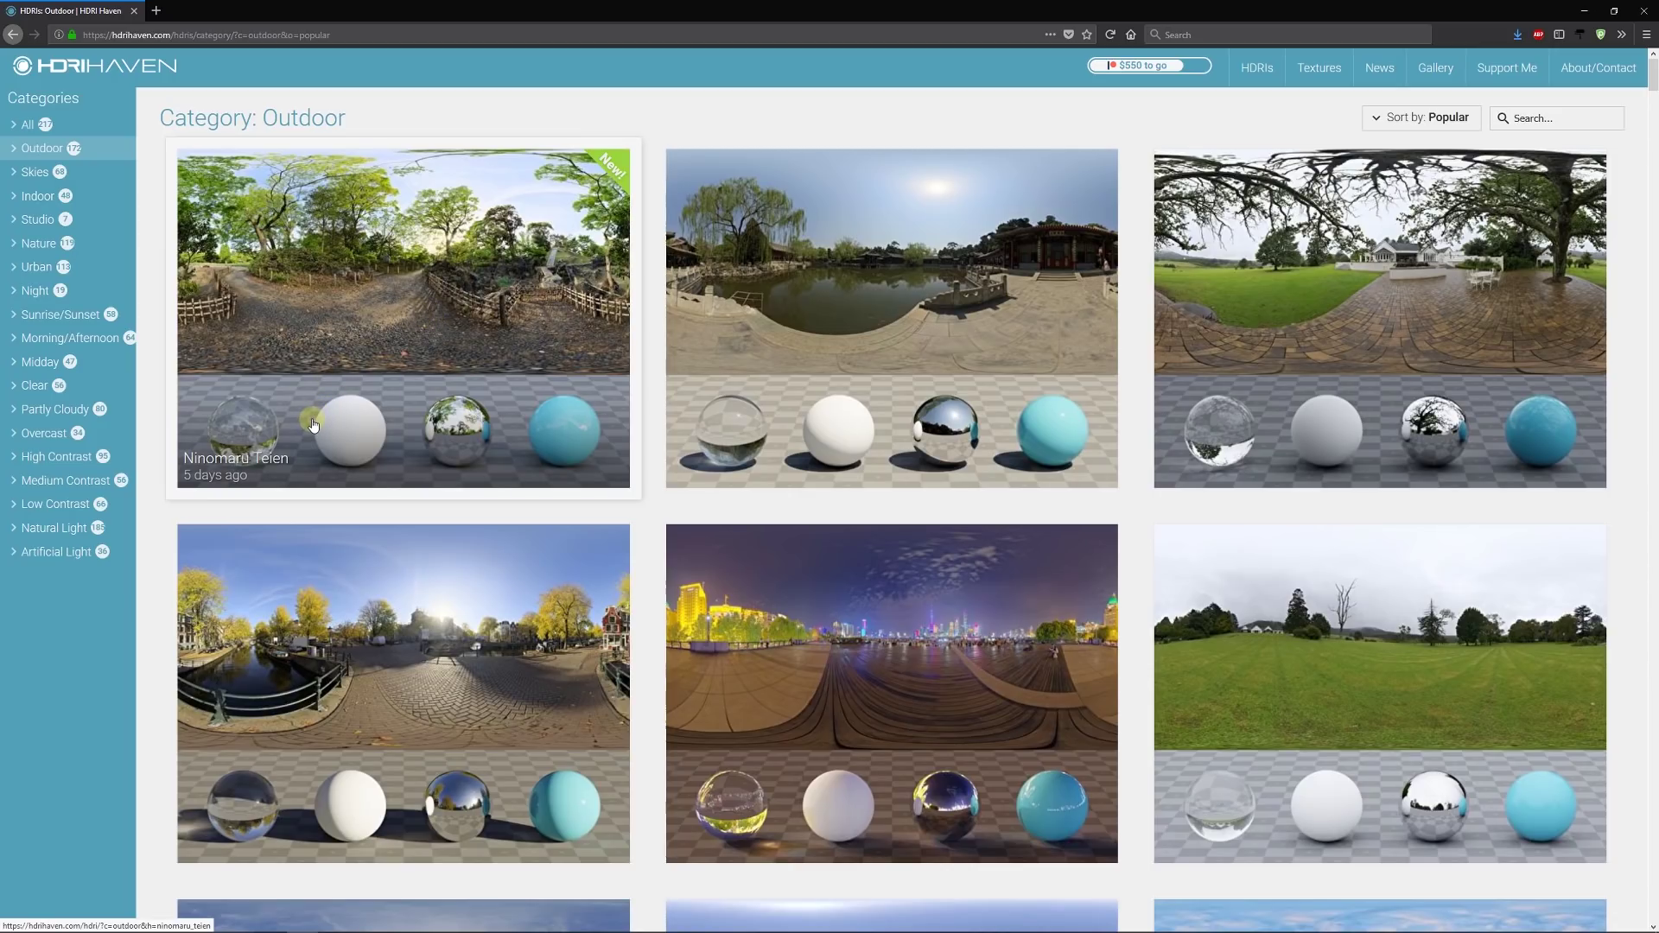
{"action": "scroll", "coordinate": [395, 496], "scroll_direction": "down", "scroll_amount": 3}
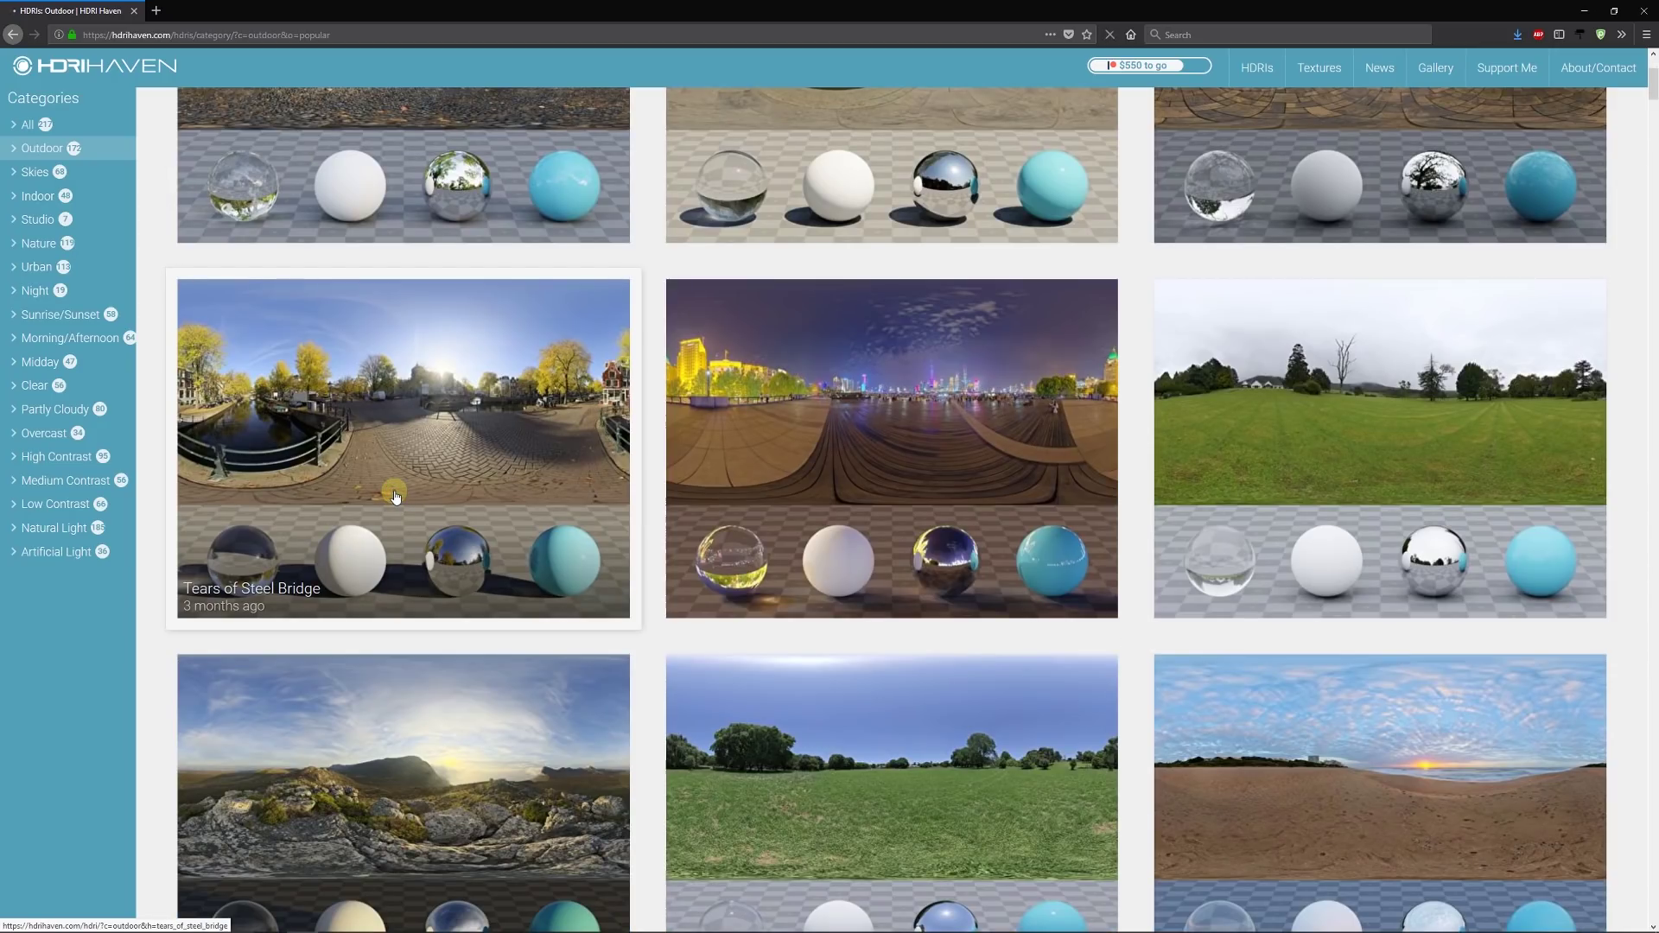
{"action": "left_click", "coordinate": [395, 496]}
Step: Download the 4k HDR of Tears of Steel Bridge, saving the file to disk
{"action": "scroll", "coordinate": [413, 519], "scroll_direction": "down", "scroll_amount": 2}
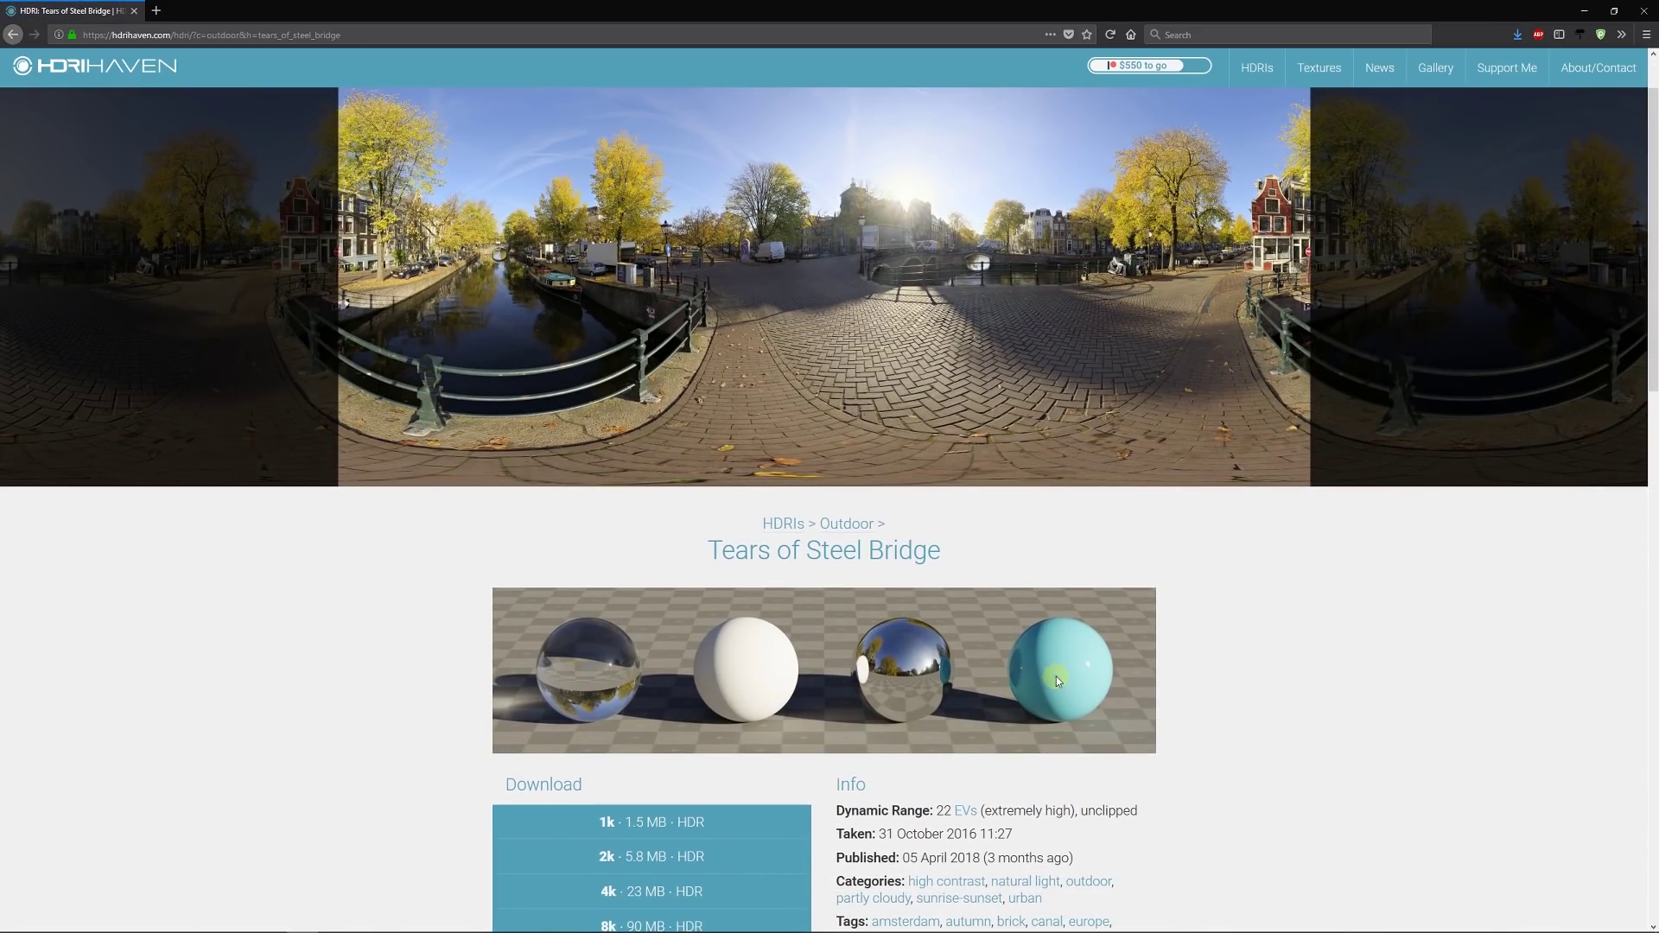
{"action": "scroll", "coordinate": [1075, 669], "scroll_direction": "down", "scroll_amount": 3}
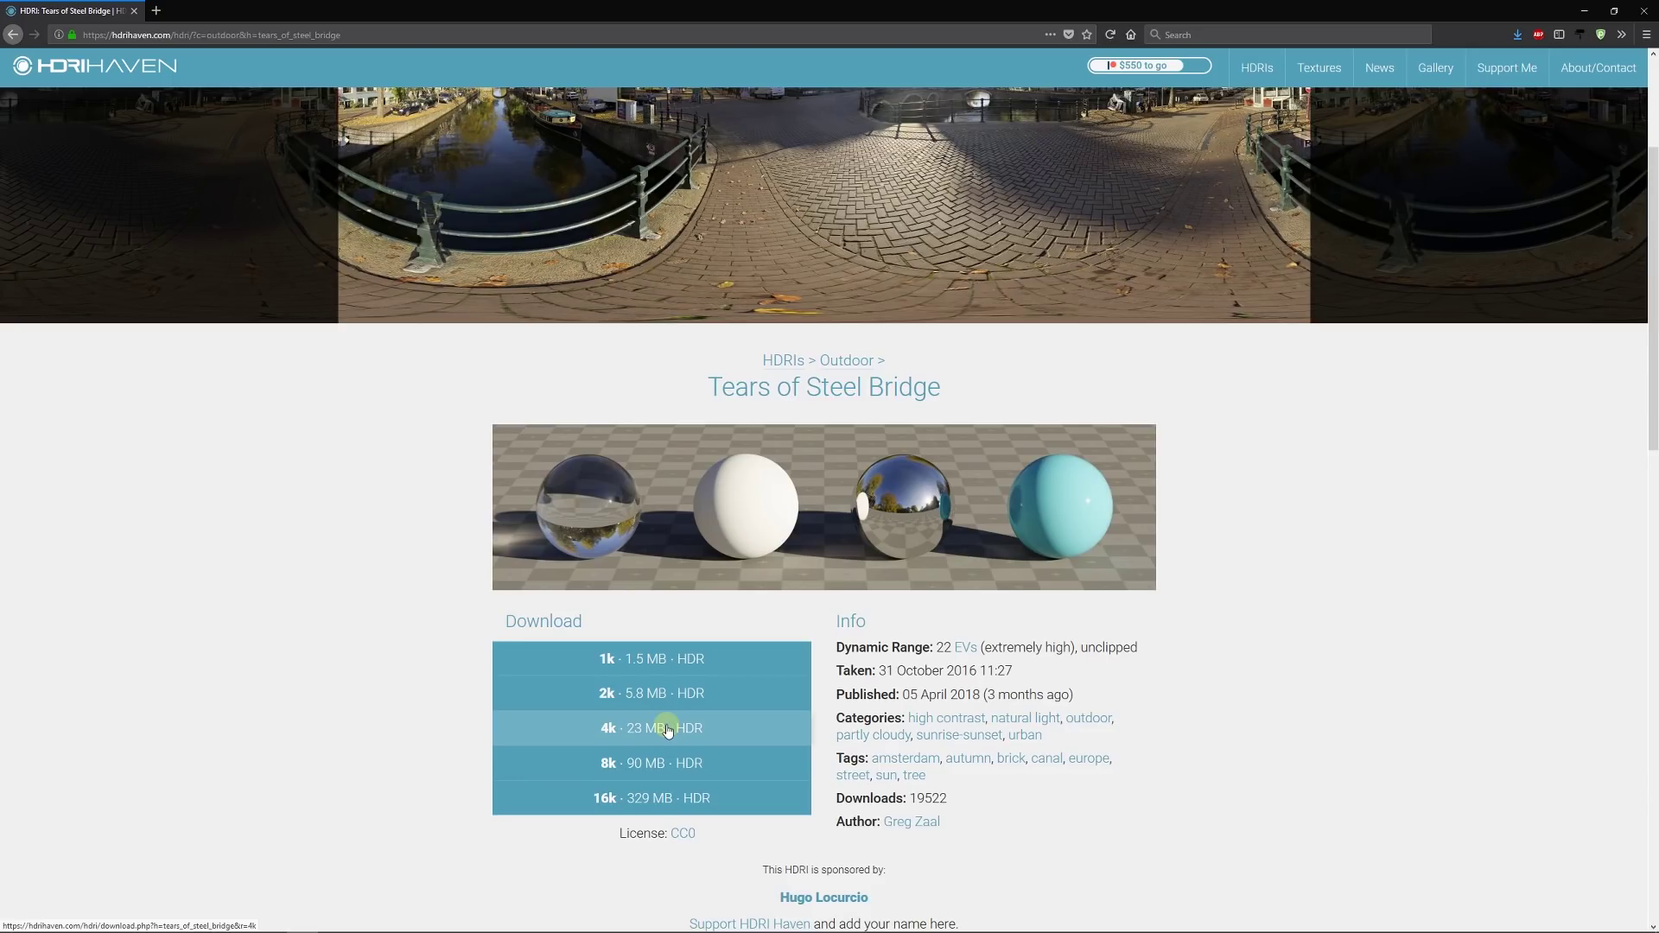
{"action": "left_click", "coordinate": [632, 731]}
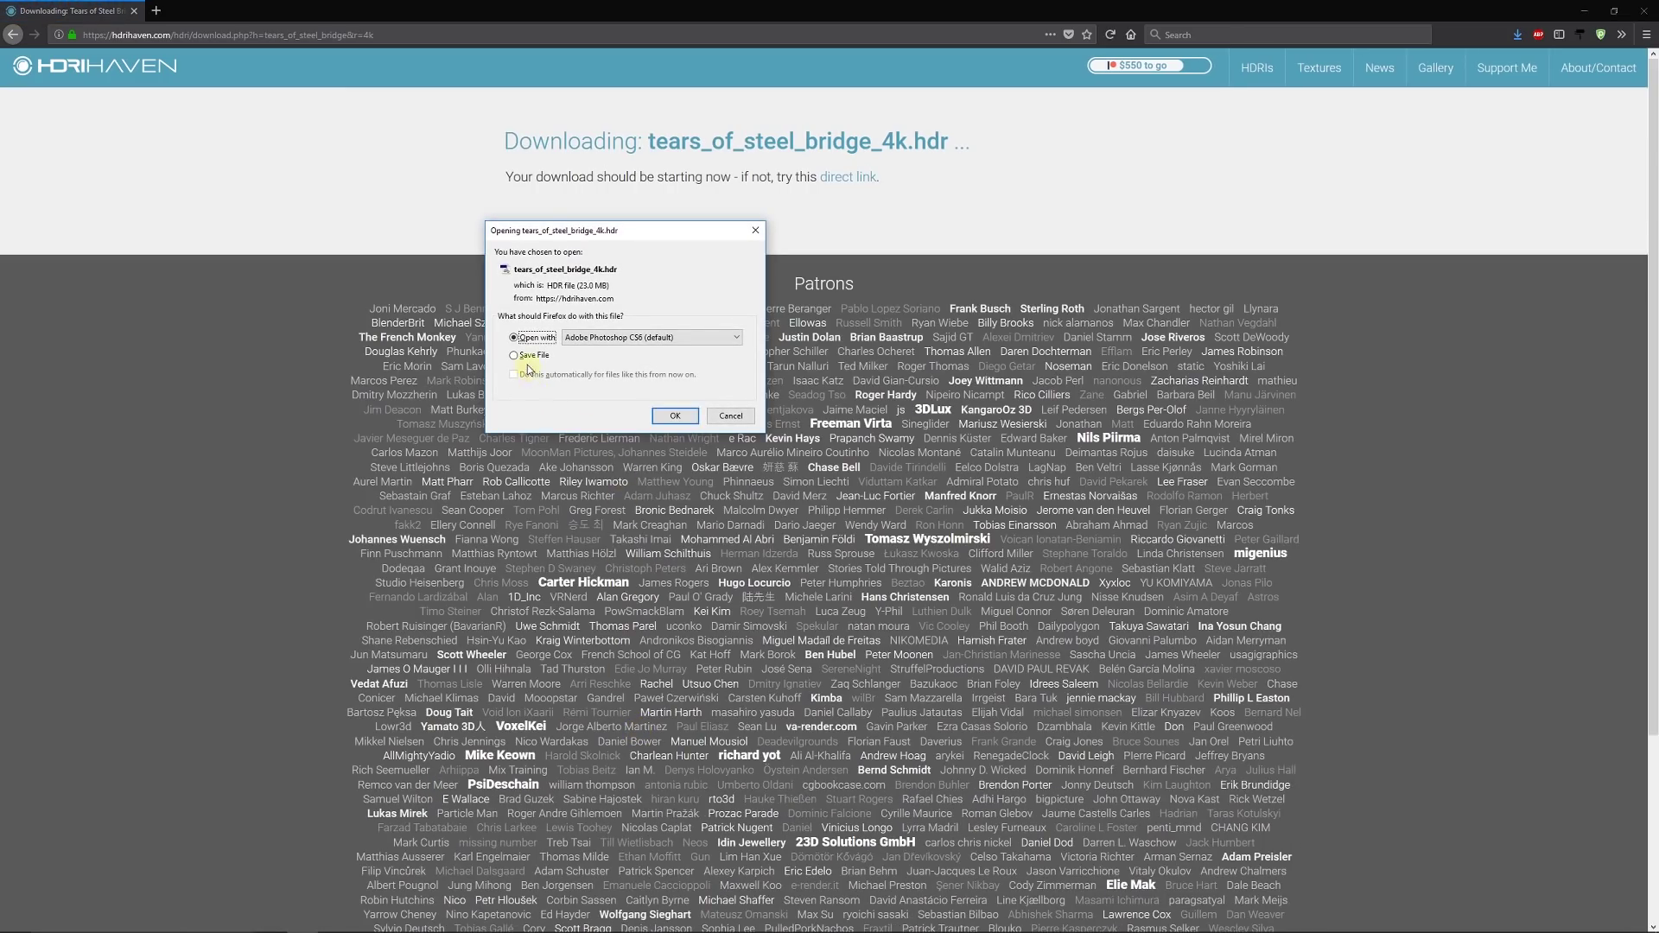
{"action": "left_click", "coordinate": [528, 356]}
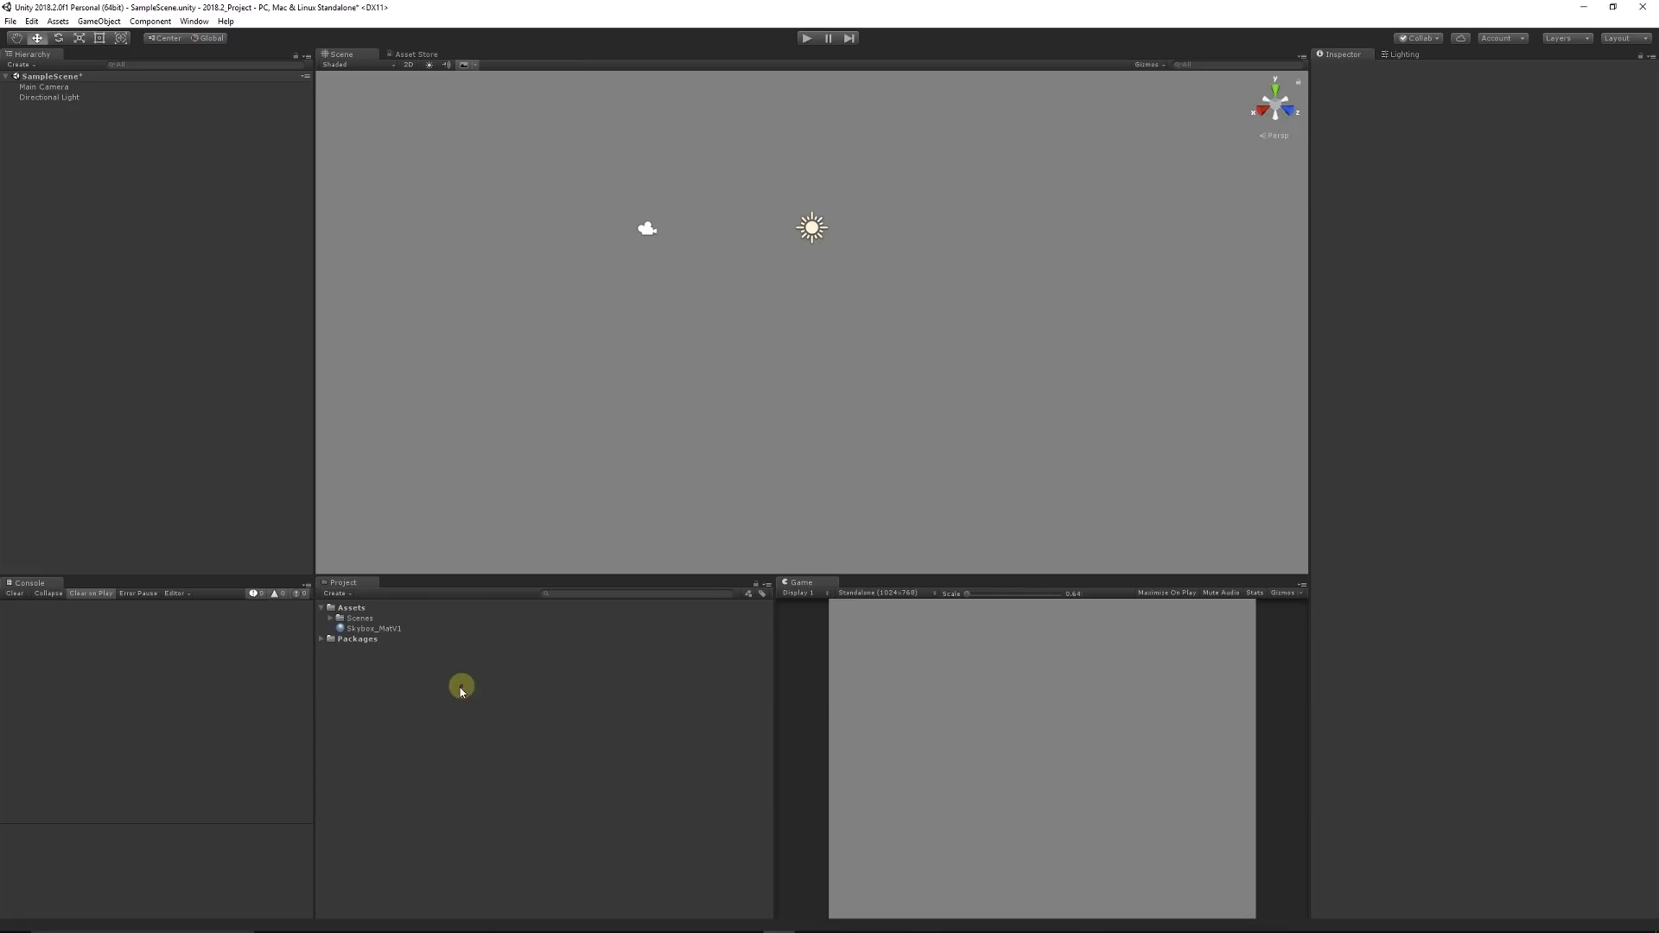
Step: Import the tears_of_steel_bridge_4k HDR into Assets and set its Max Size to 4096
{"action": "right_click", "coordinate": [396, 685]}
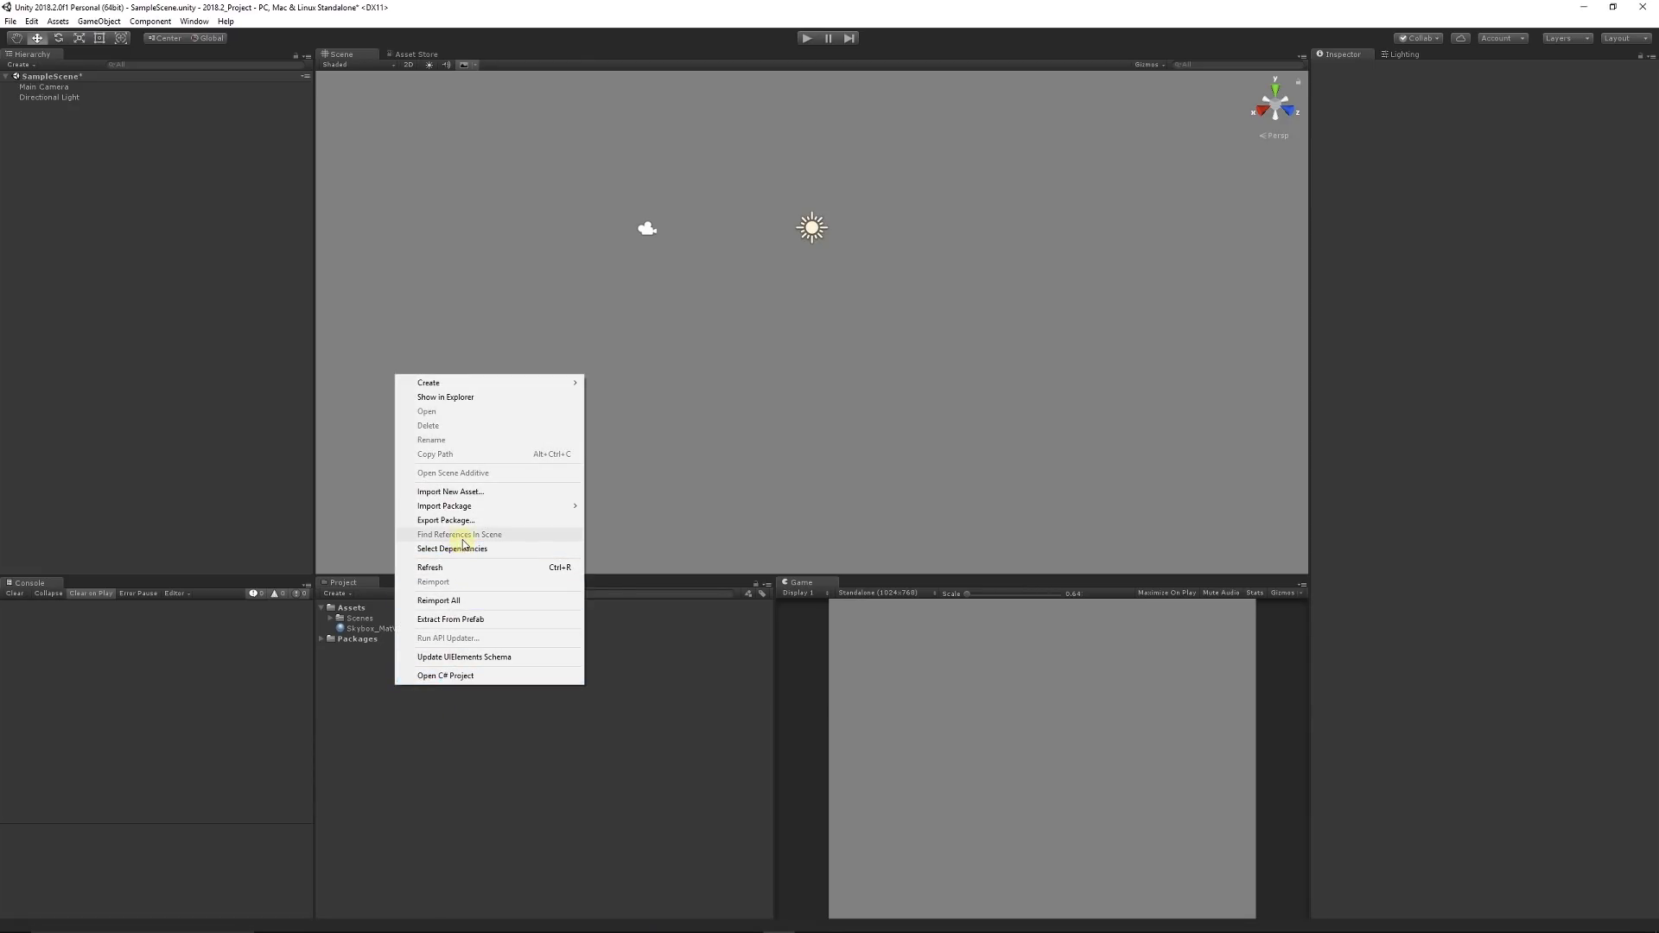
{"action": "left_click", "coordinate": [474, 496]}
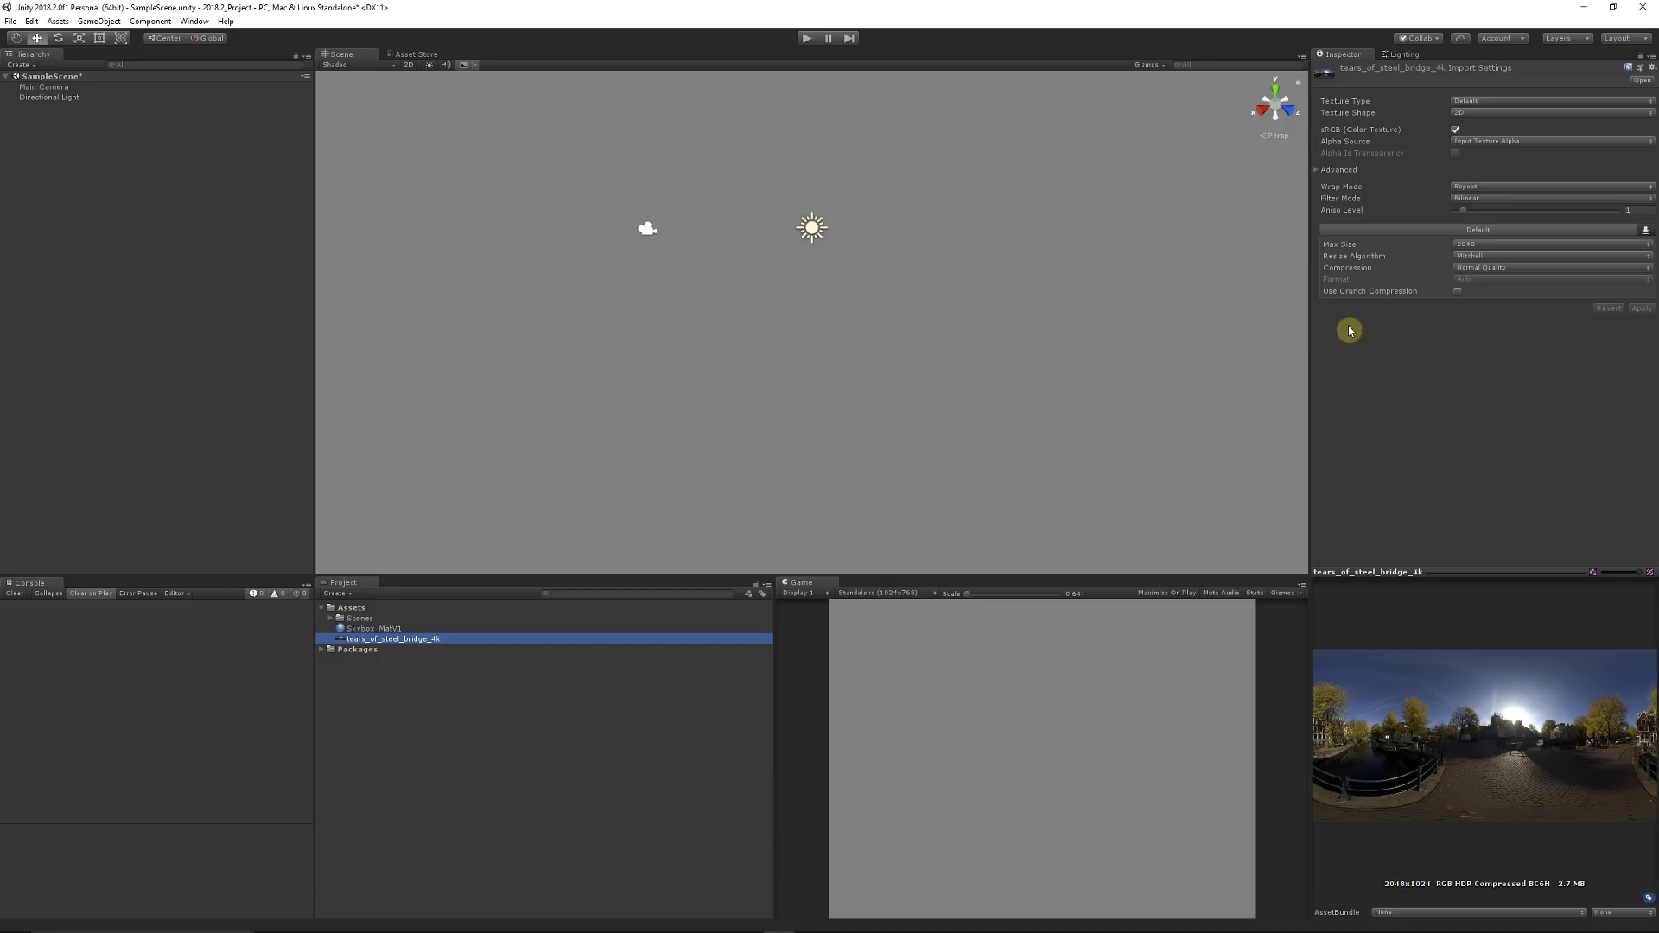
{"action": "left_click", "coordinate": [1465, 244]}
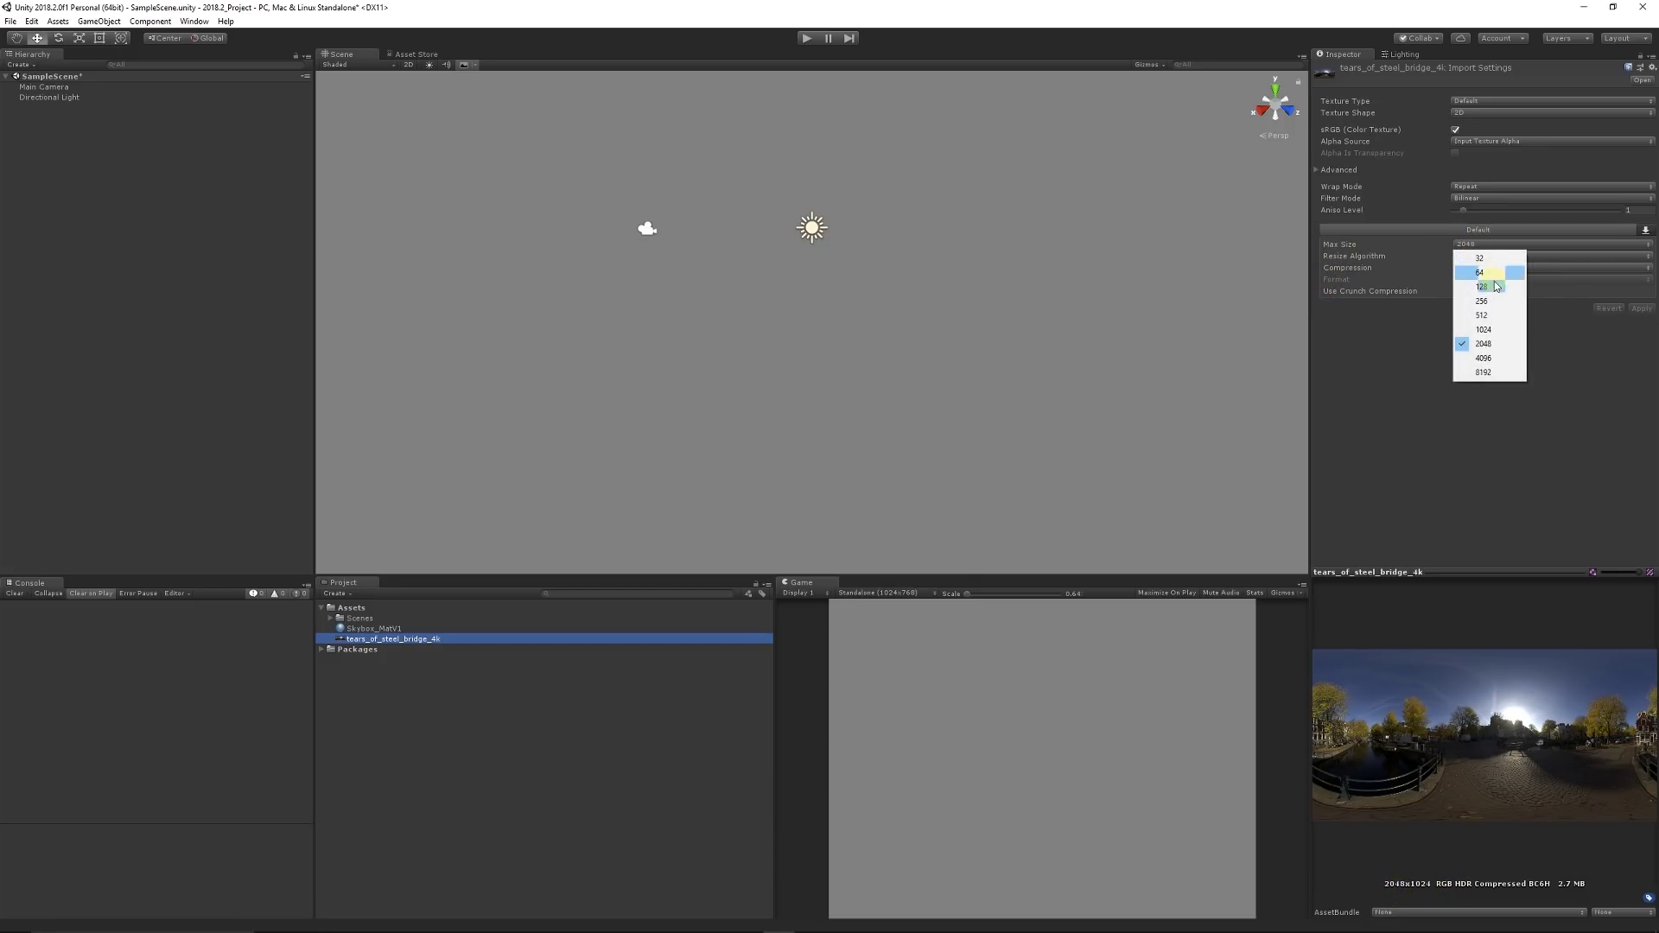
{"action": "left_click", "coordinate": [1484, 358]}
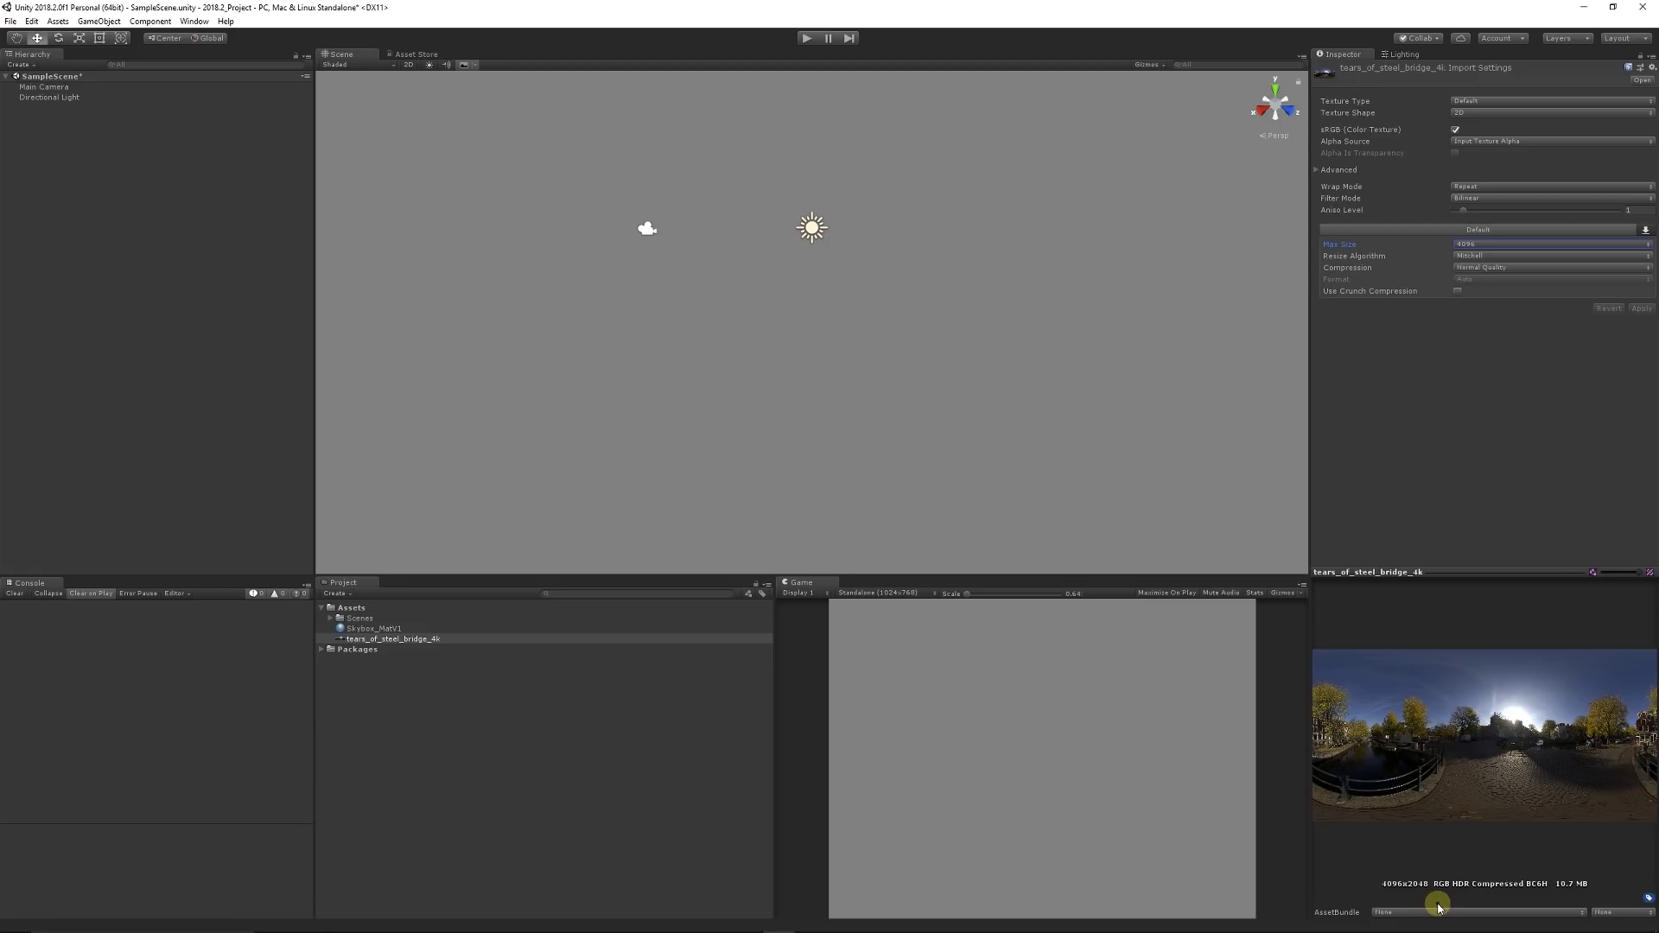
Step: Import tears_of_steel_bridge_4k as a Cube texture with Auto mapping and inspect the preview
{"action": "left_click", "coordinate": [1550, 113]}
{"action": "left_click", "coordinate": [1550, 130]}
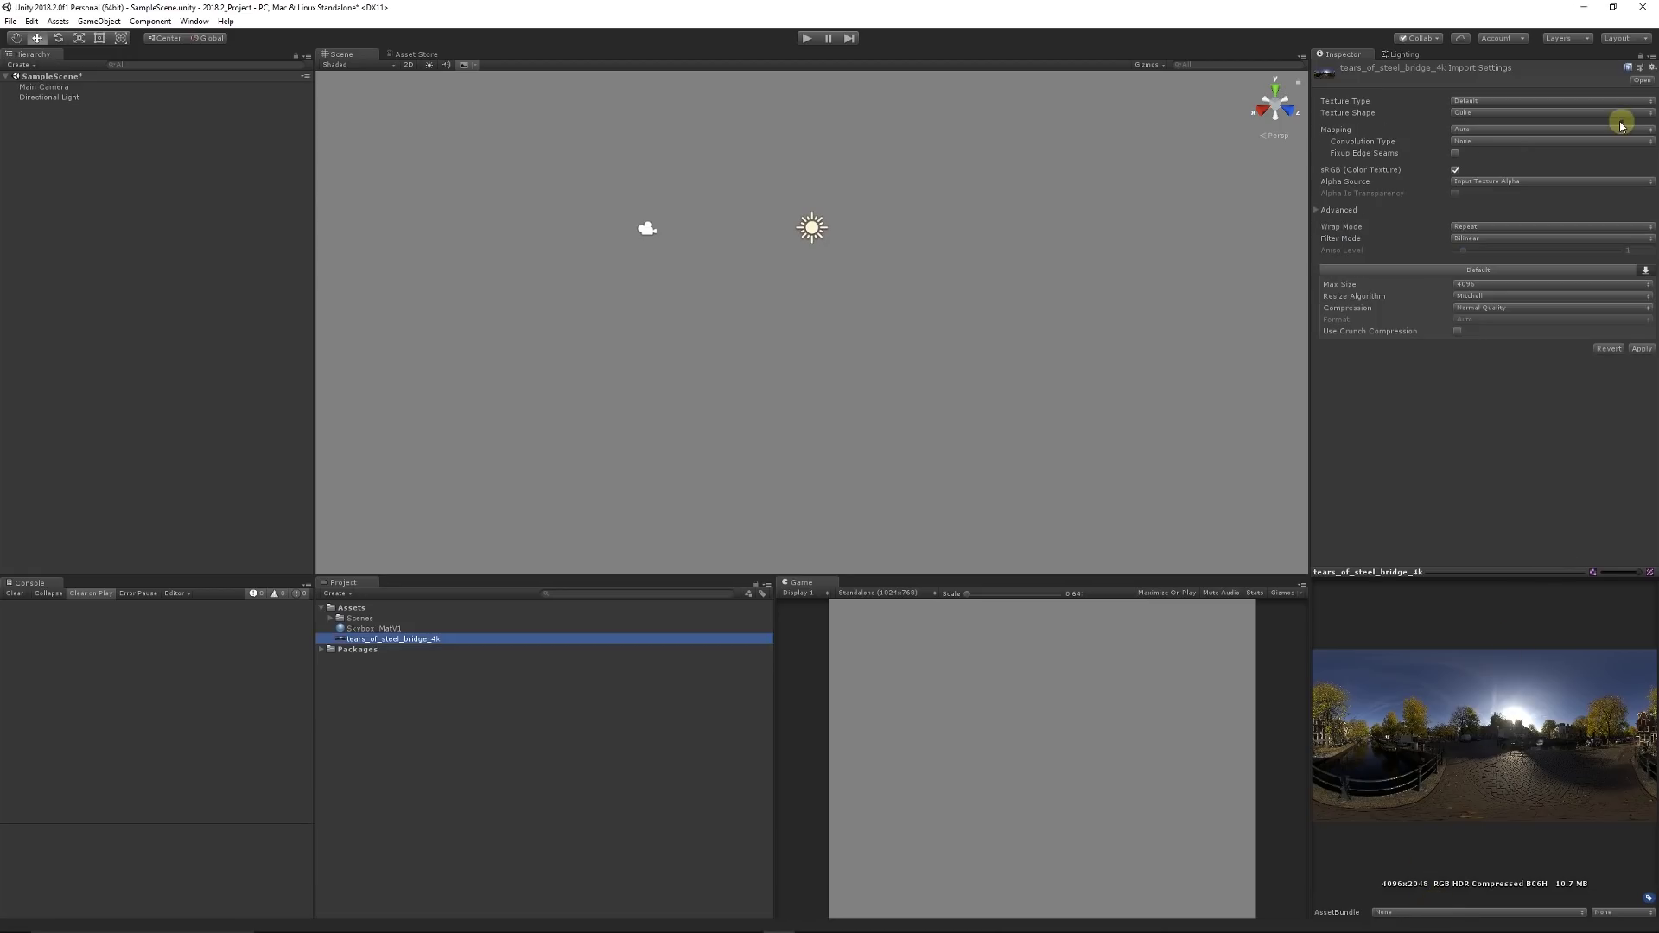
{"action": "left_click", "coordinate": [1480, 130]}
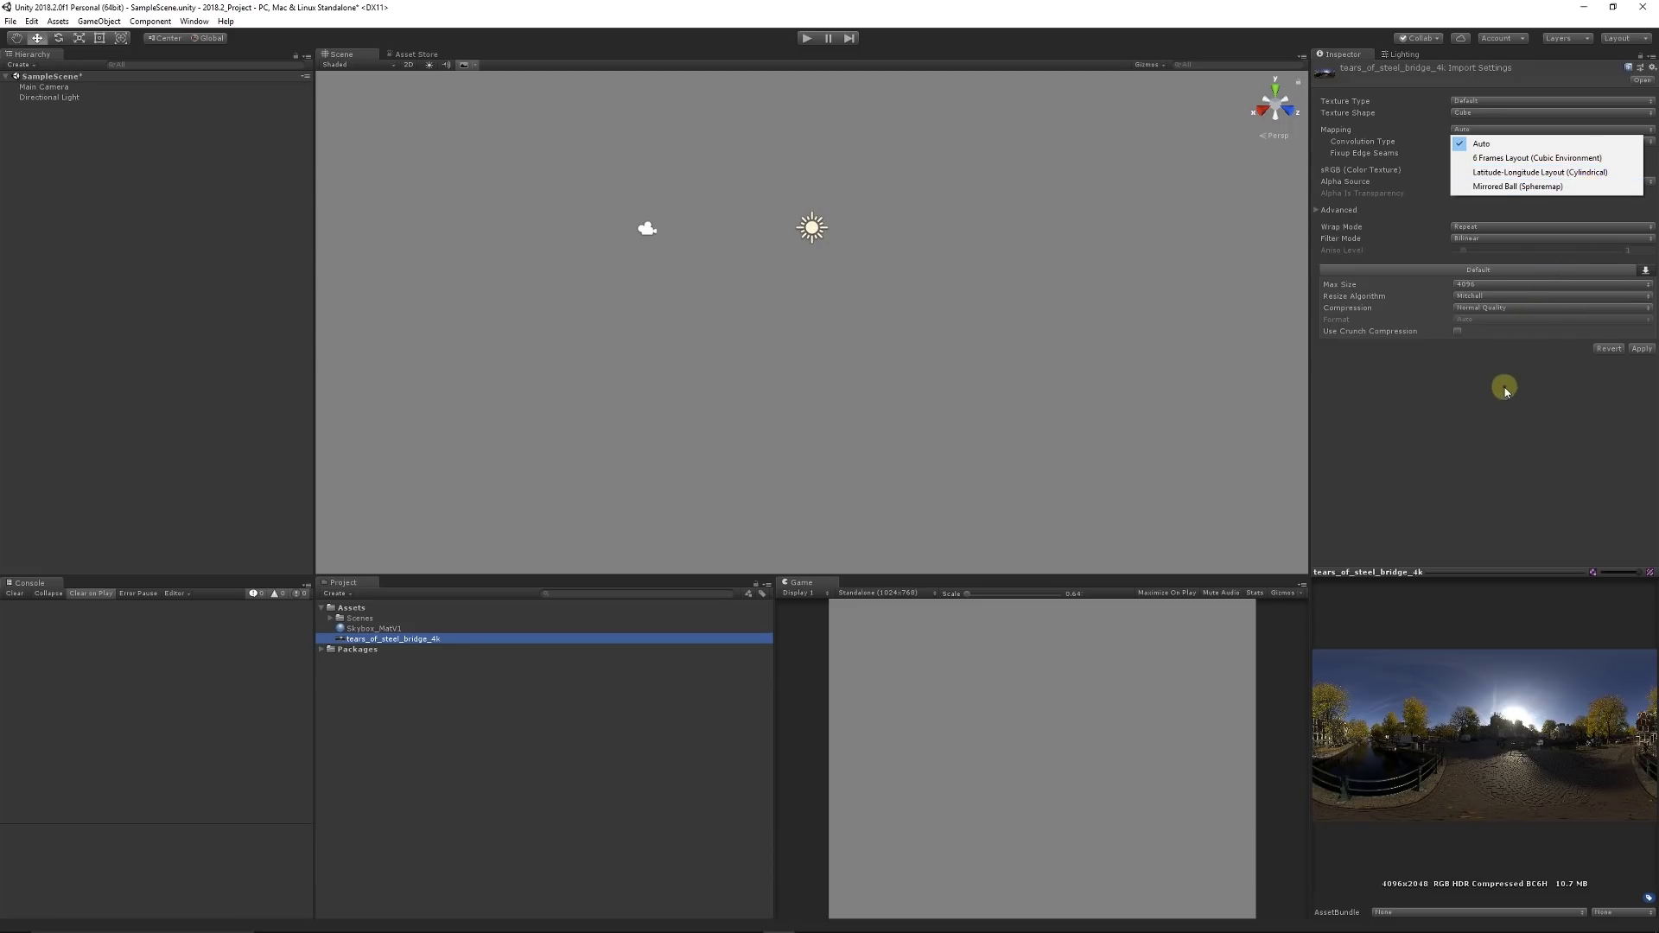
{"action": "left_click", "coordinate": [1584, 697]}
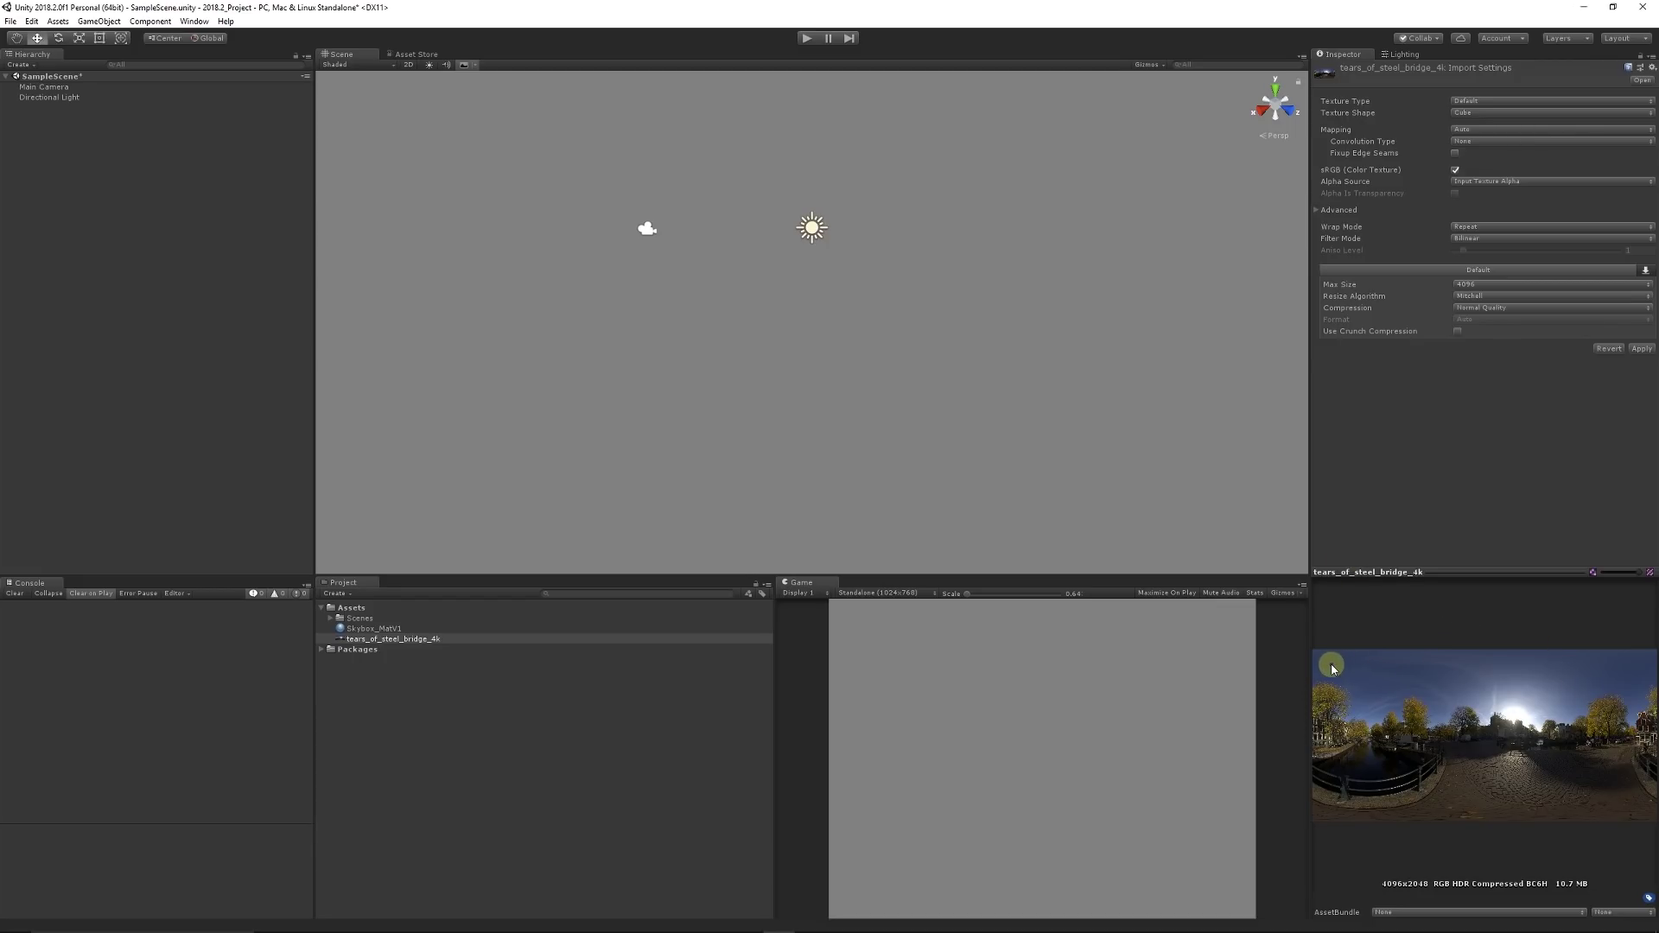
{"action": "left_click", "coordinate": [1638, 353]}
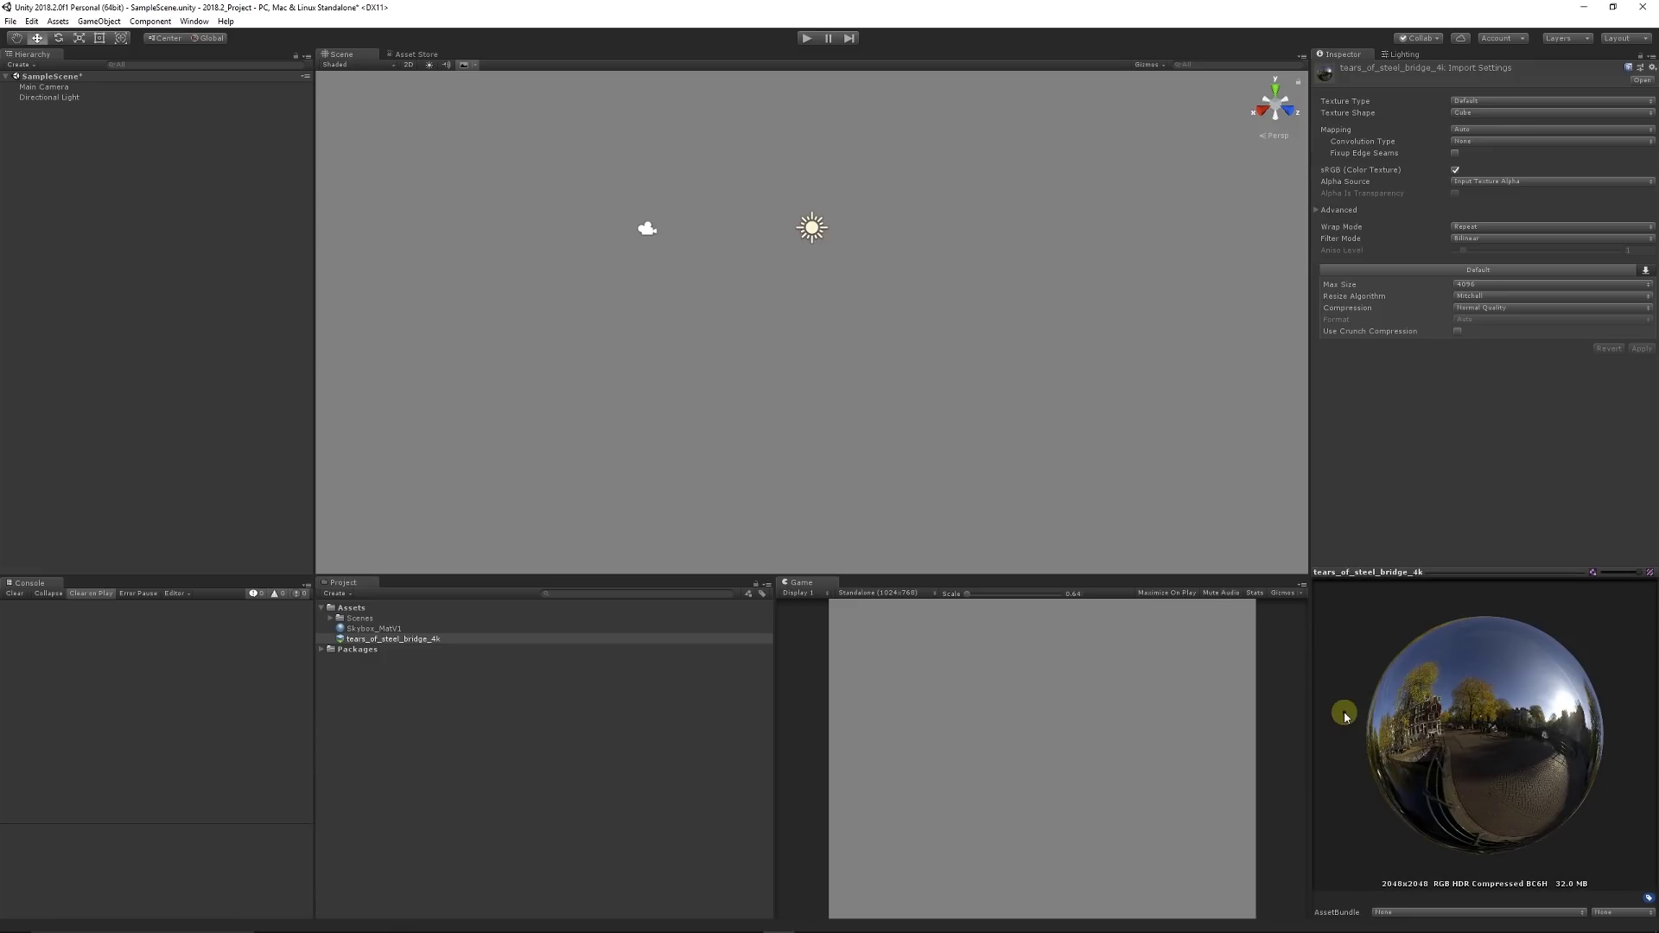
{"action": "left_click_drag", "start_coordinate": [1340, 711], "coordinate": [167, 807]}
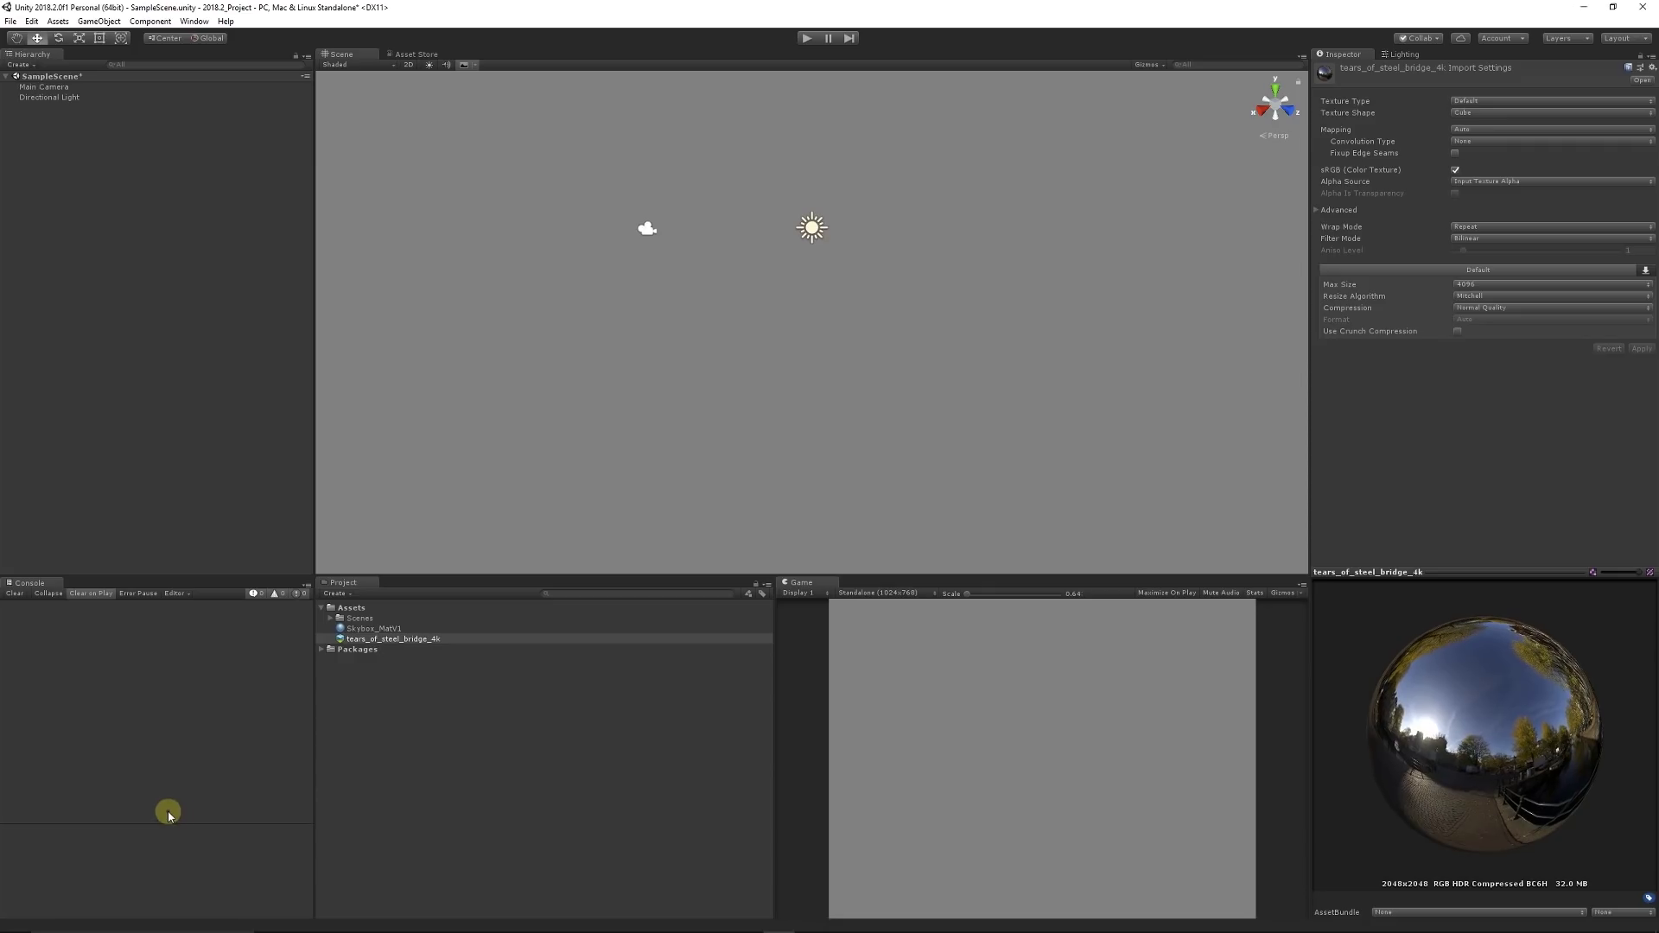
Step: Assign the Tears of Steel Bridge cubemap to Skybox_MatV1's Cubemap slot
{"action": "left_click", "coordinate": [379, 629]}
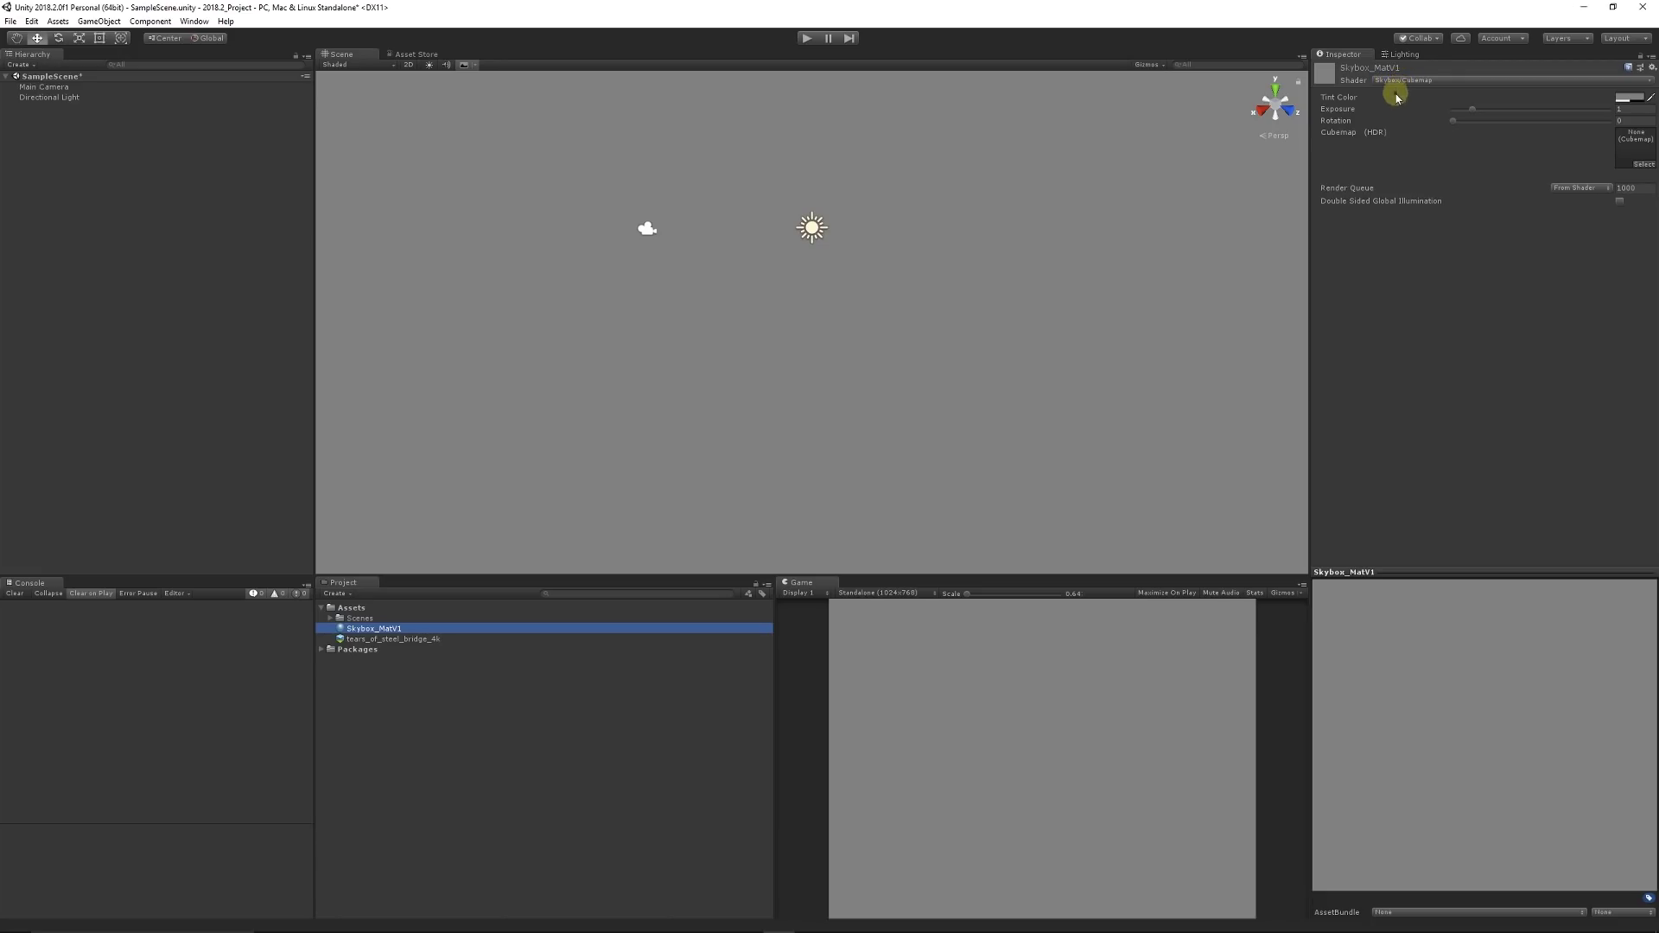
{"action": "left_click_drag", "start_coordinate": [404, 648], "coordinate": [1634, 145]}
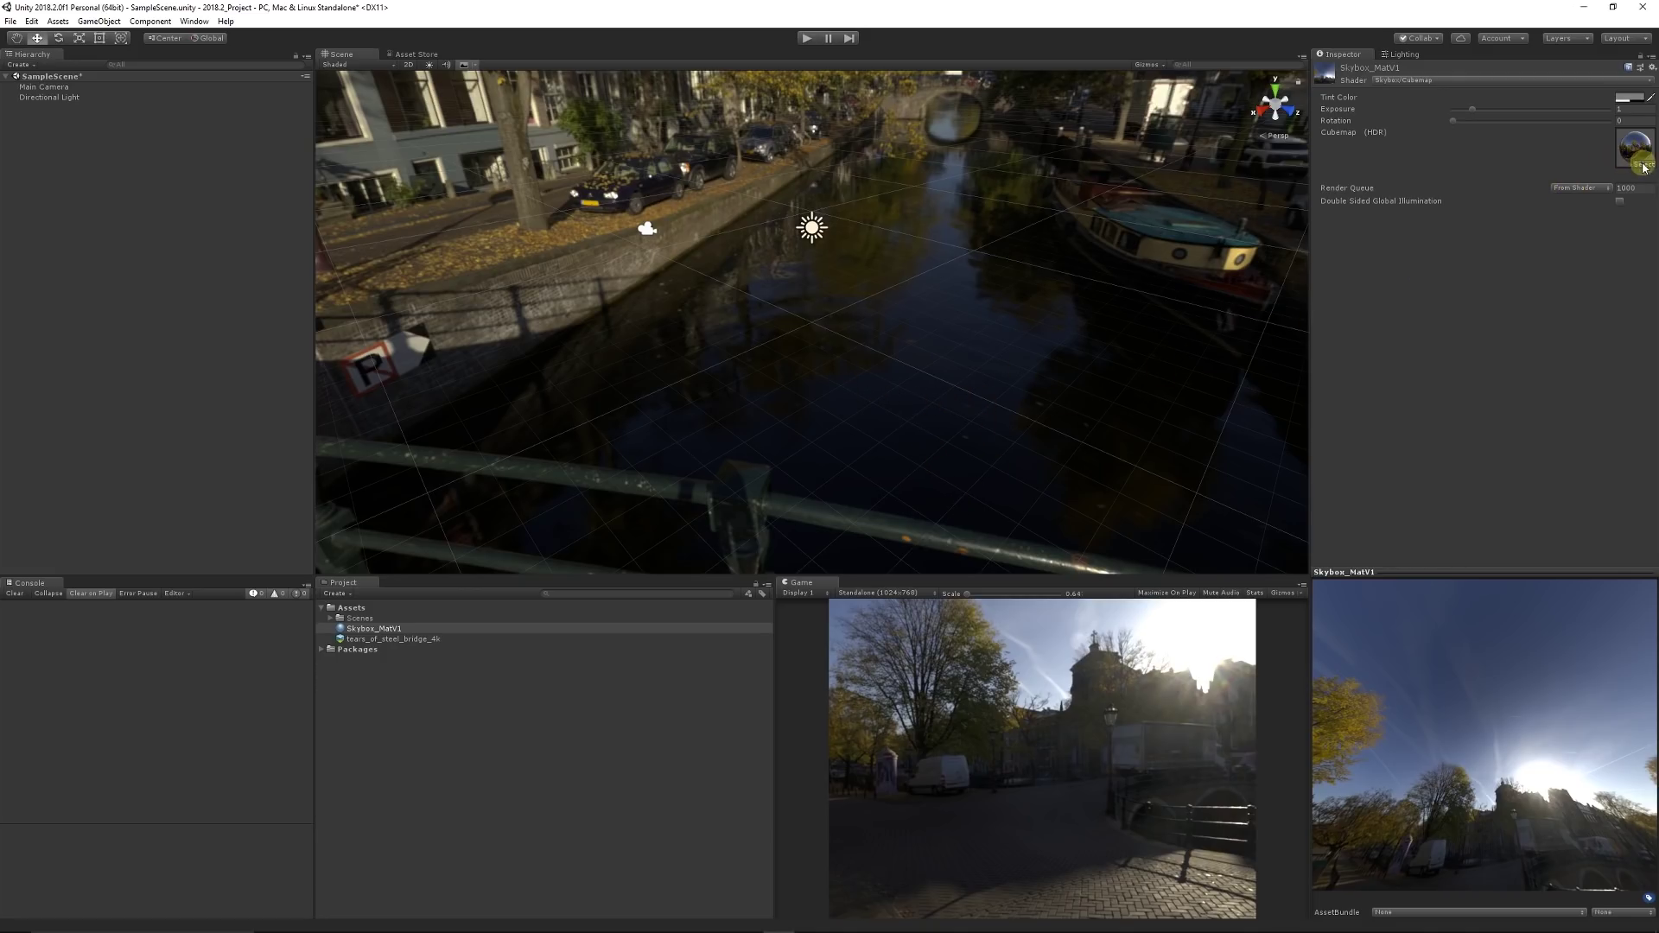
{"action": "scroll", "coordinate": [763, 292], "scroll_direction": "down", "scroll_amount": 2}
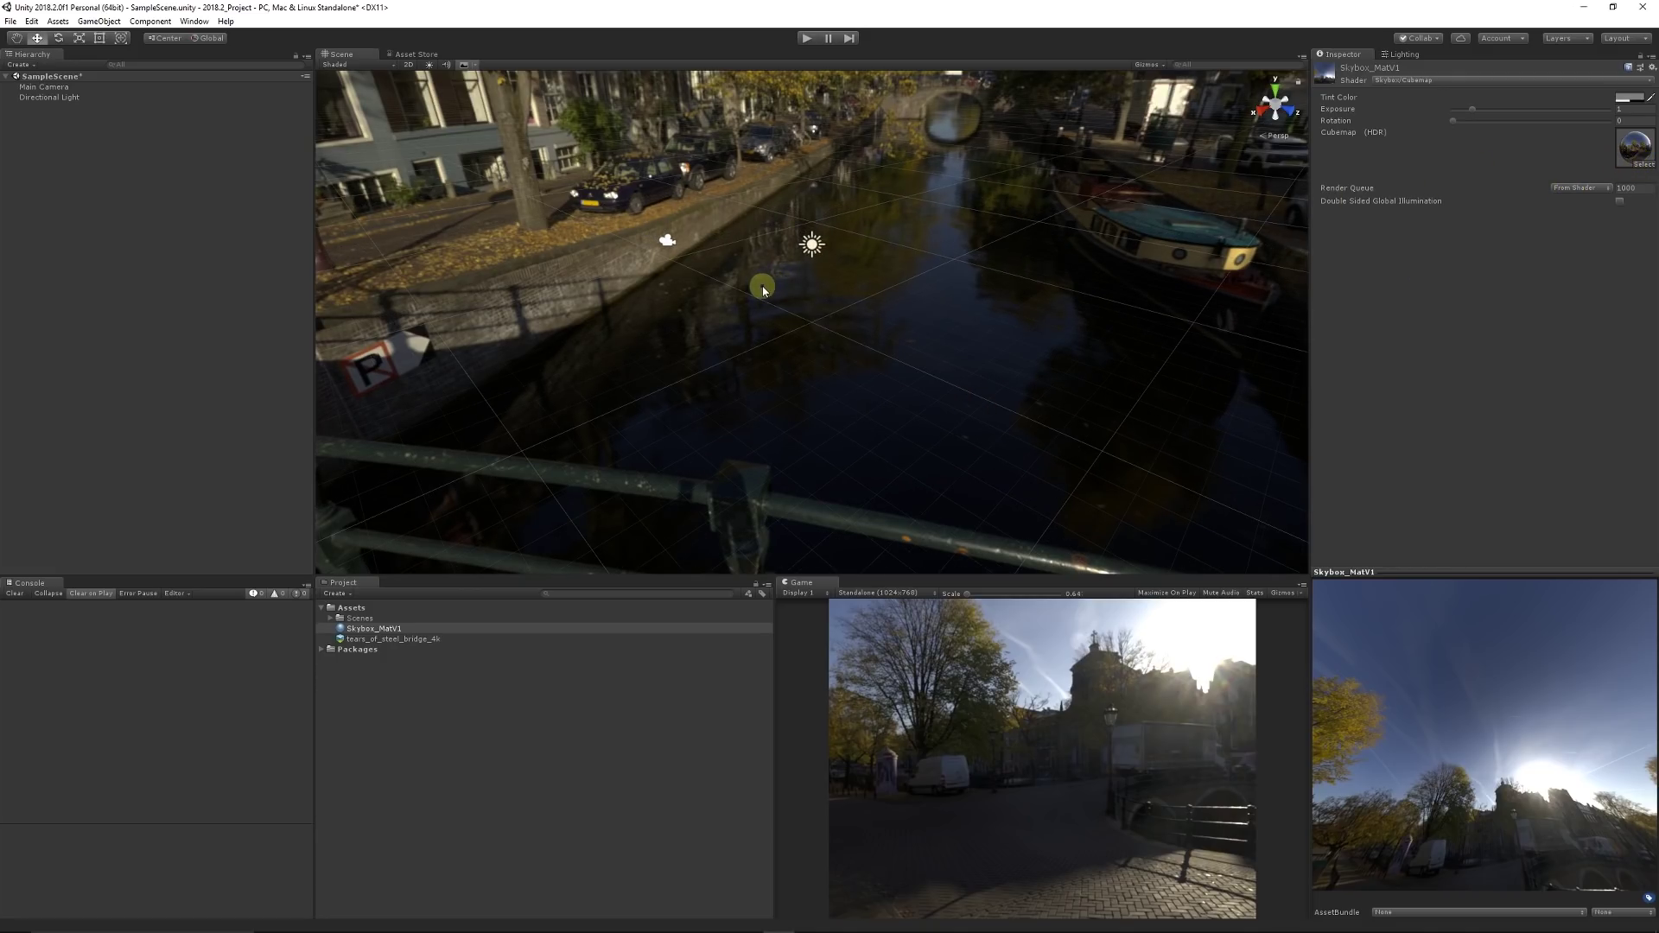
{"action": "left_click_drag", "start_coordinate": [764, 292], "coordinate": [471, 358], "text": "alt"}
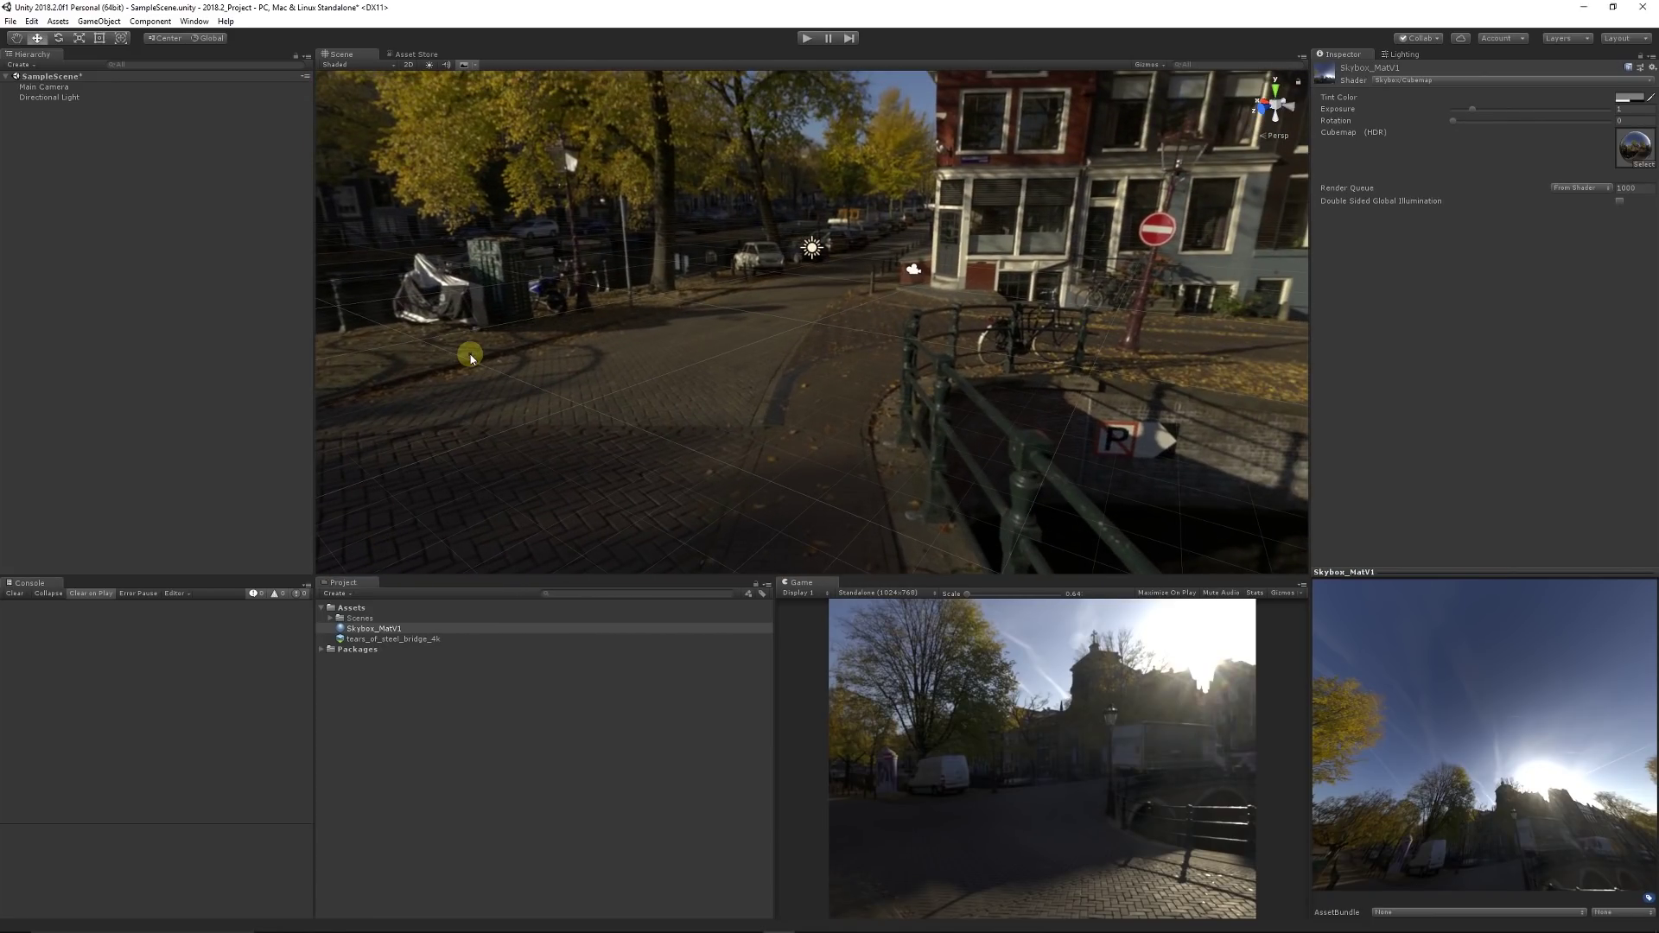
Step: Test a brighter exposure, revert it to 1, and rotate the skybox about 179°
{"action": "left_click_drag", "start_coordinate": [1471, 109], "coordinate": [1526, 123]}
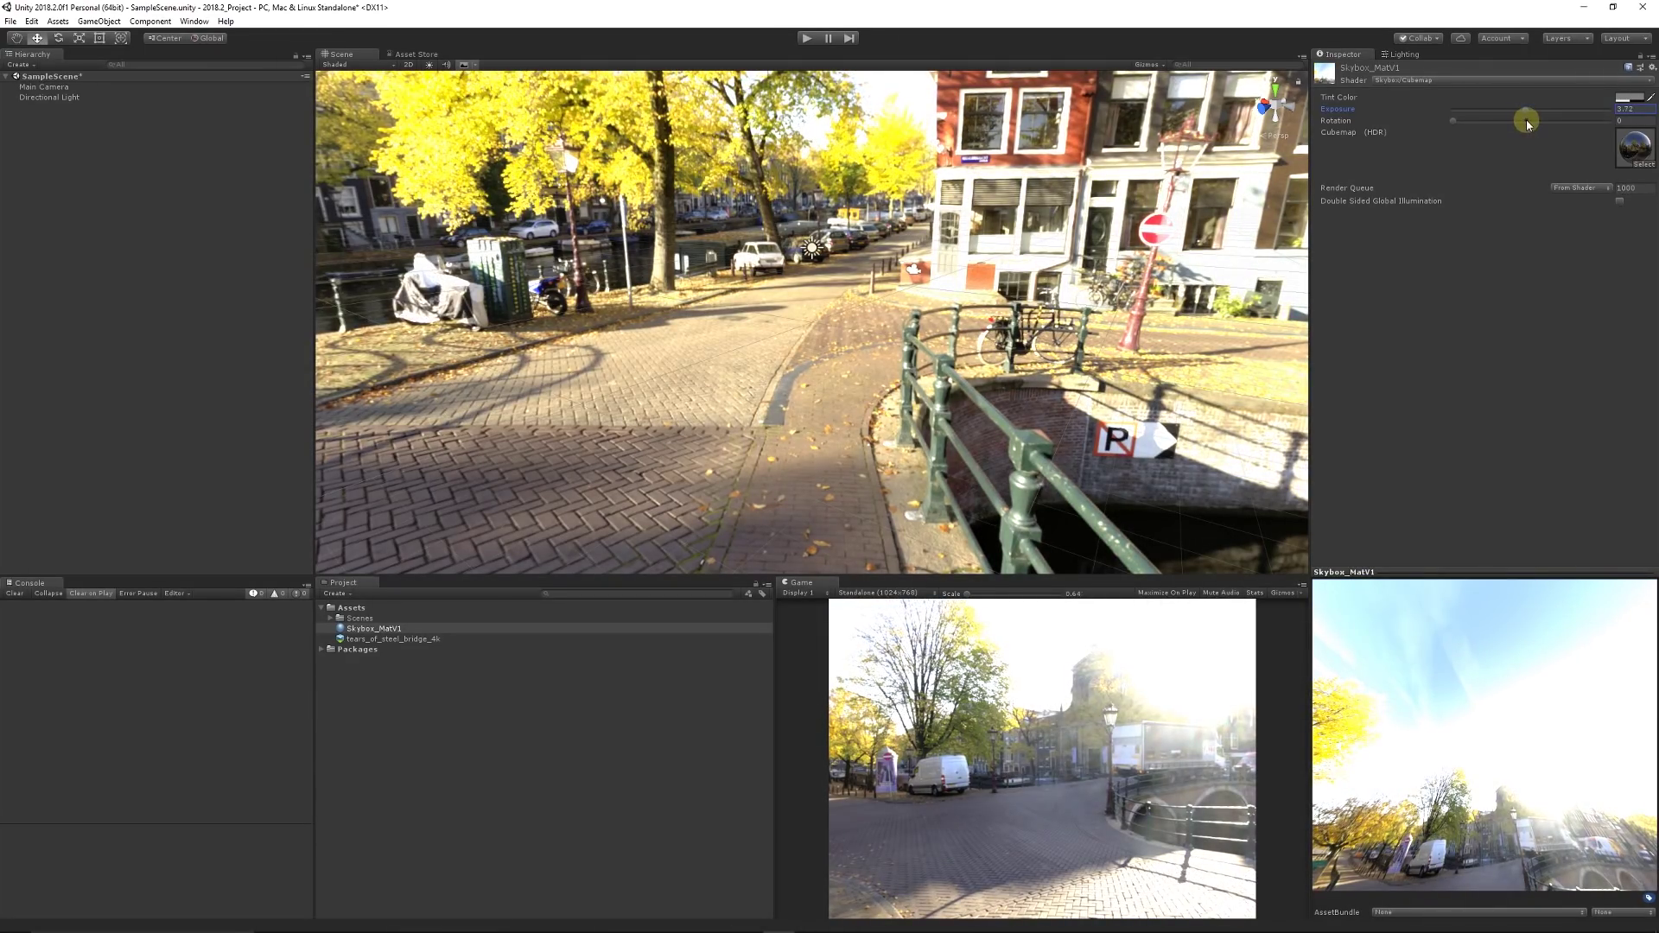
{"action": "key", "text": "ctrl+z"}
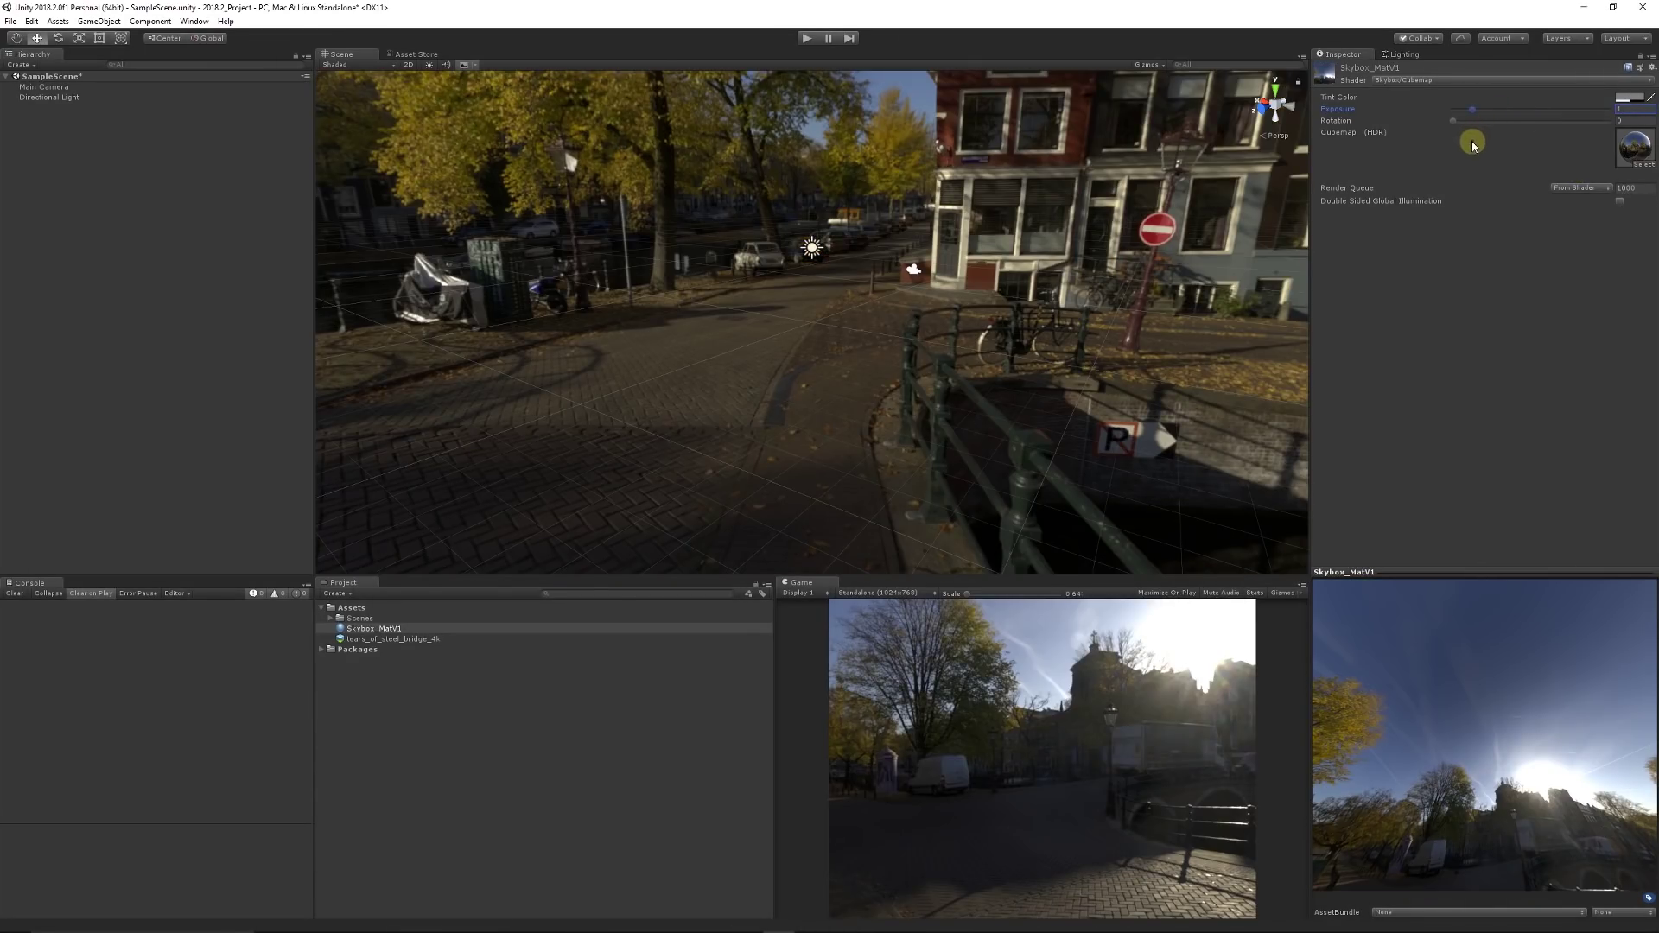
{"action": "left_click_drag", "start_coordinate": [1456, 125], "coordinate": [1531, 125]}
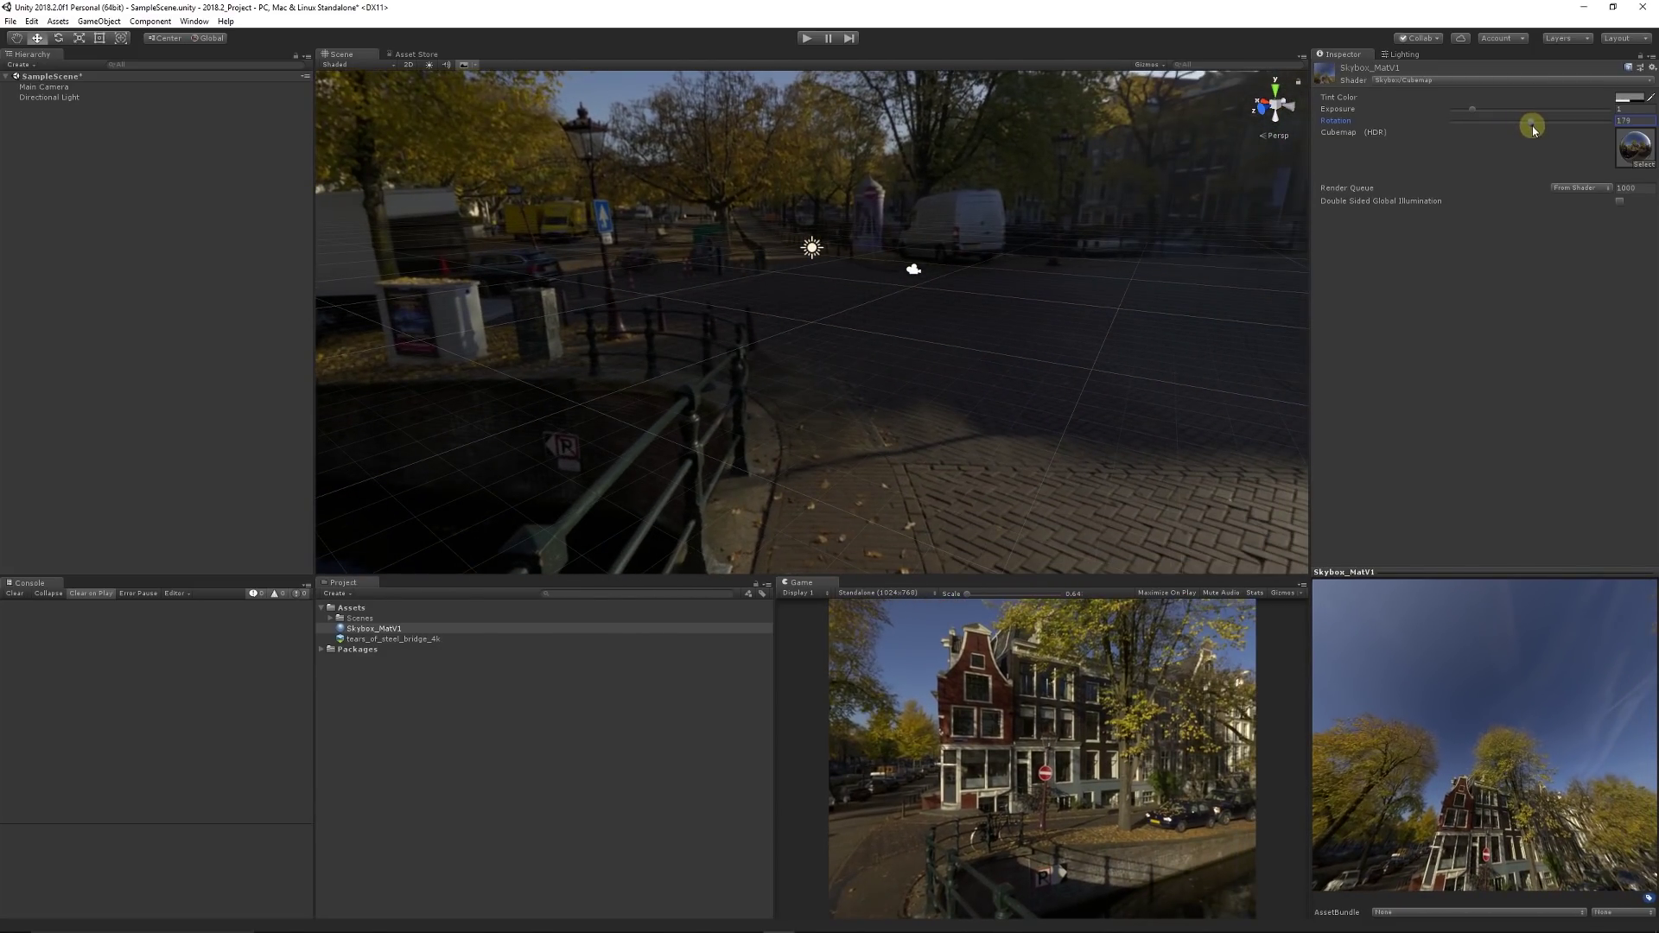
{"action": "scroll", "coordinate": [871, 308], "scroll_direction": "down", "scroll_amount": 2}
{"action": "middle_click_drag", "start_coordinate": [870, 211], "coordinate": [767, 429]}
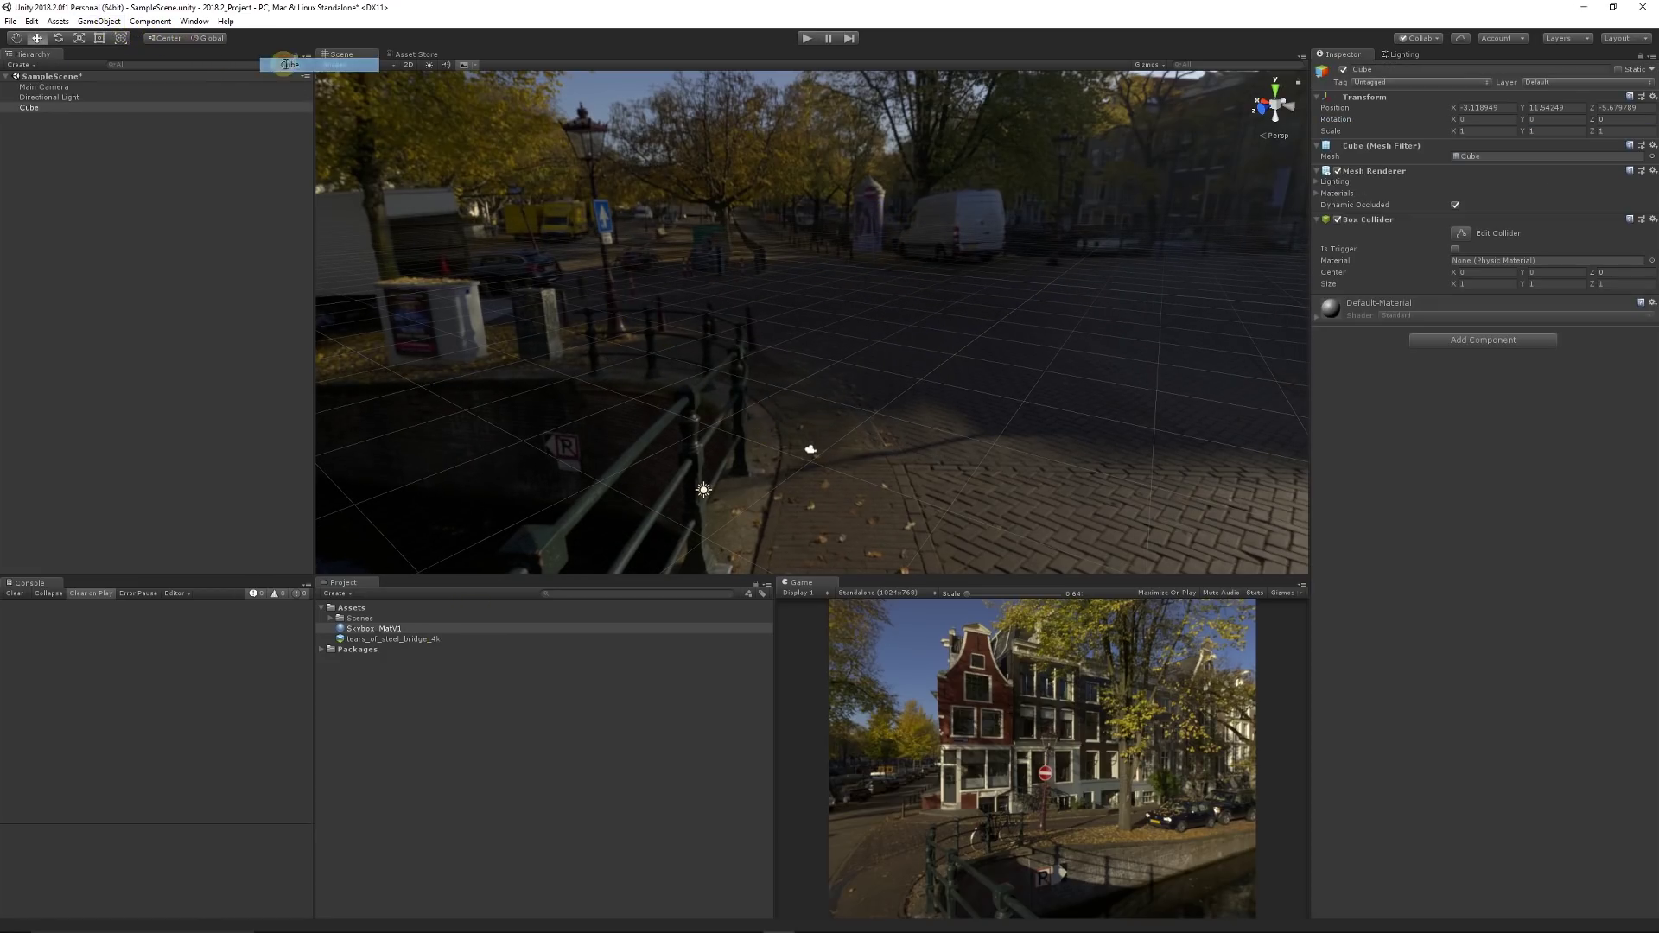
Step: Frame the cube and keep Skybox as the environment lighting source in Lighting settings
{"action": "key", "text": "f"}
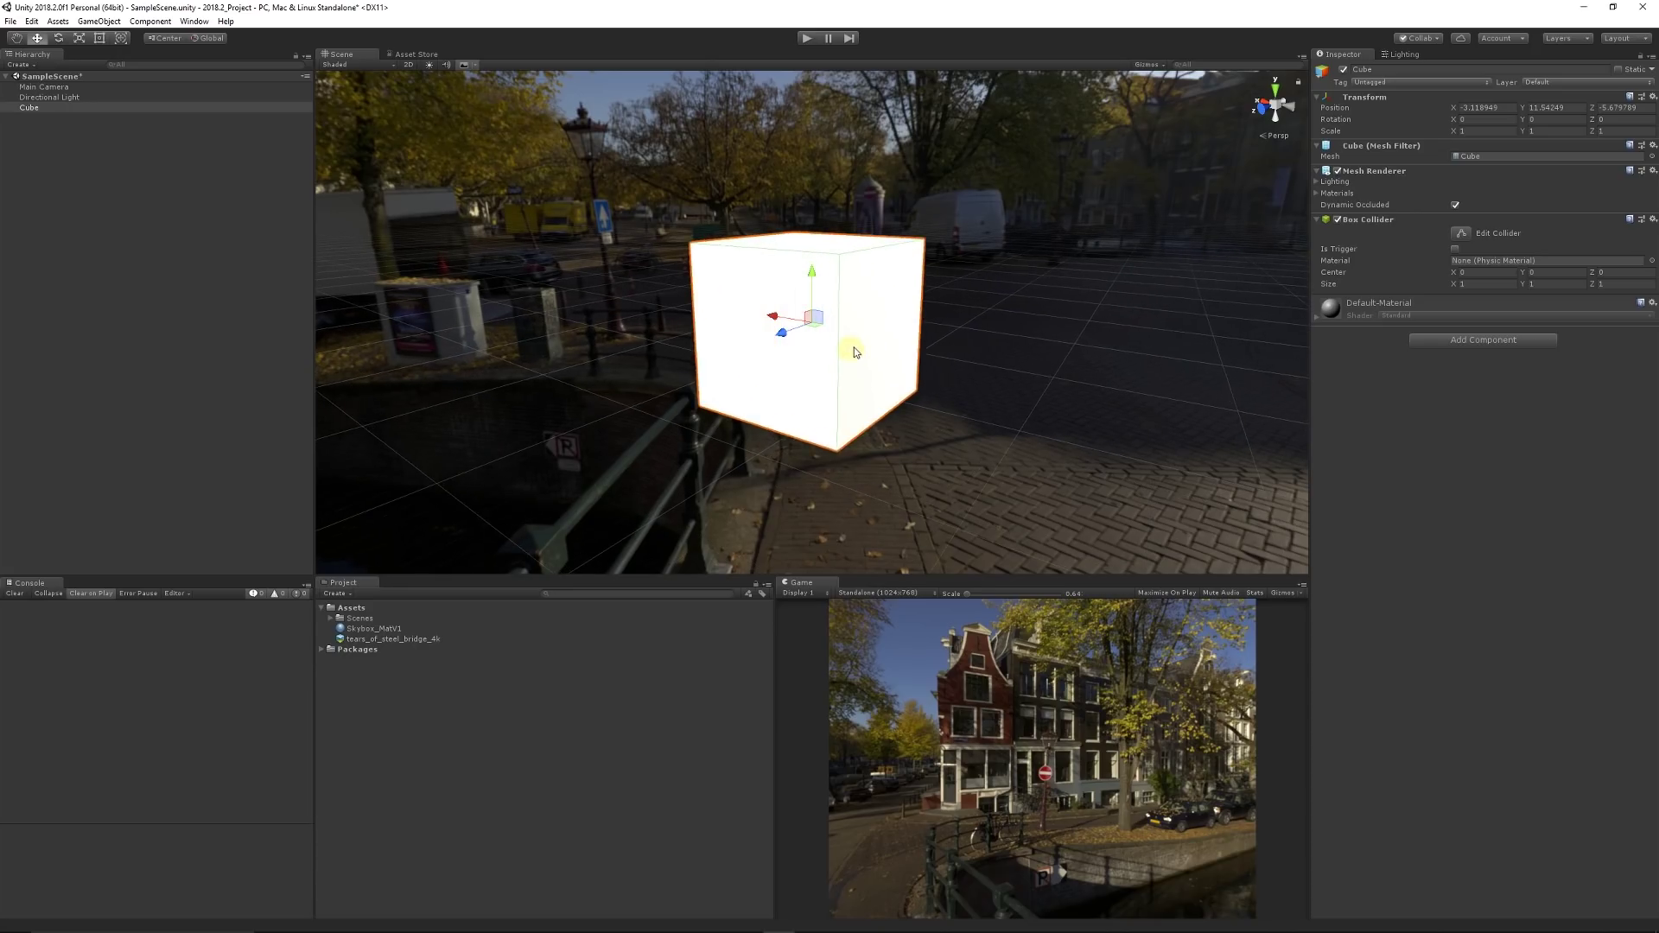
{"action": "scroll", "coordinate": [911, 322], "scroll_direction": "down", "scroll_amount": 3}
{"action": "mouse_move", "coordinate": [915, 322]}
{"action": "left_mouse_down", "text": "alt"}
{"action": "mouse_move", "coordinate": [926, 299]}
{"action": "mouse_move", "coordinate": [920, 334]}
{"action": "left_mouse_up", "text": "alt"}
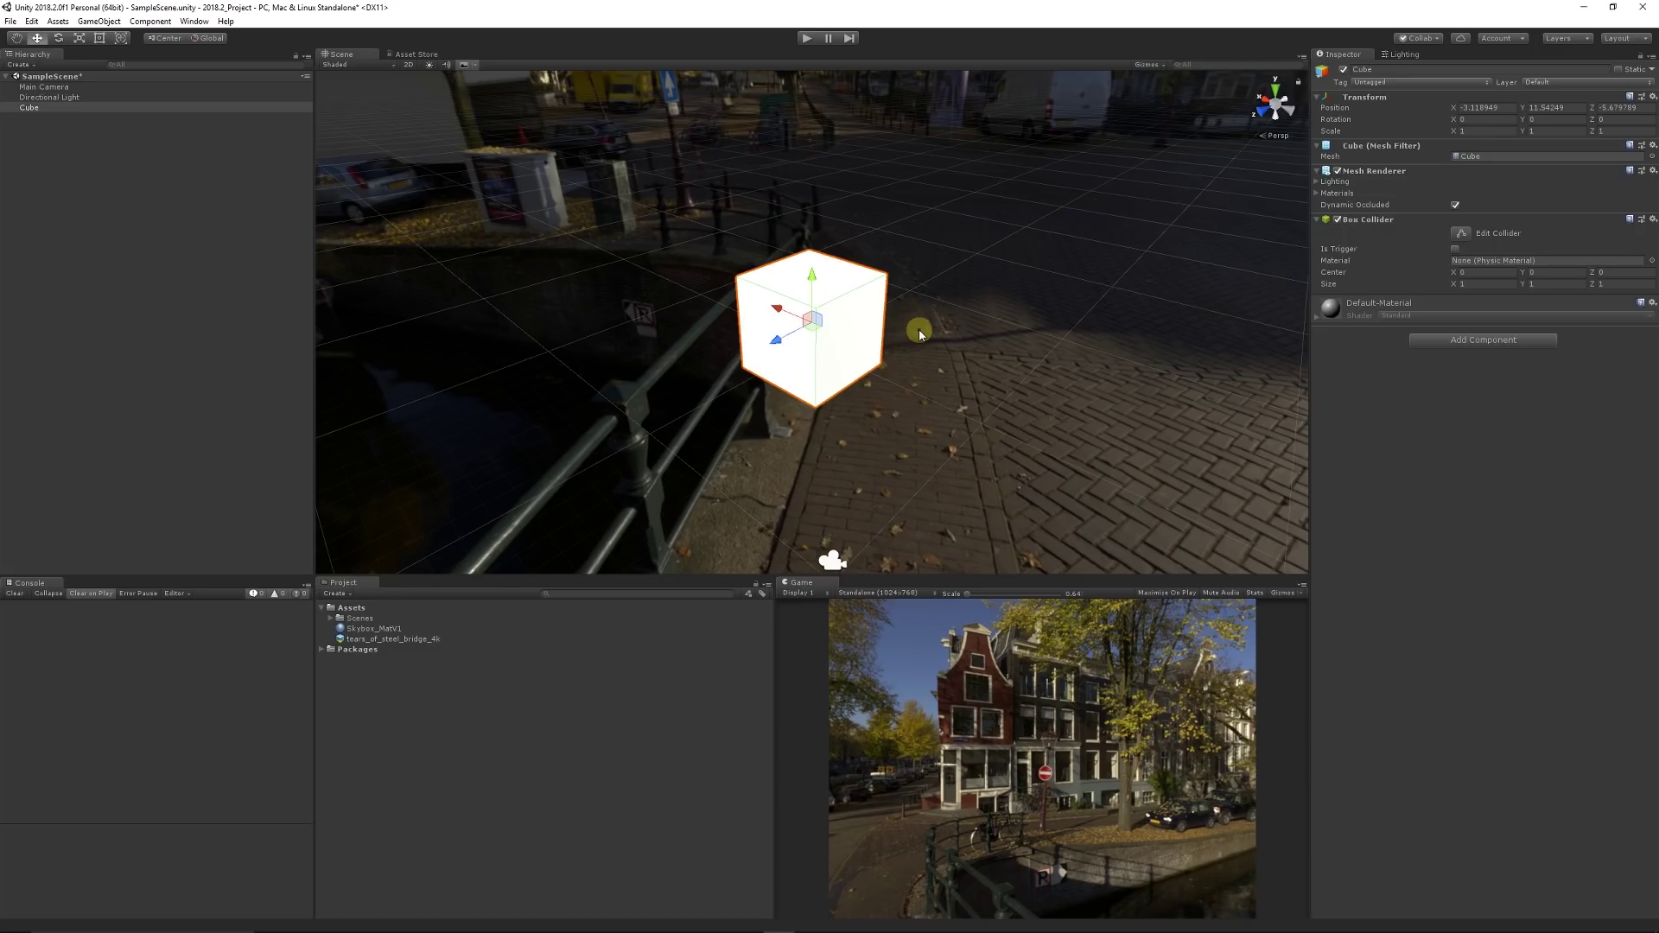
{"action": "left_click", "coordinate": [1392, 55]}
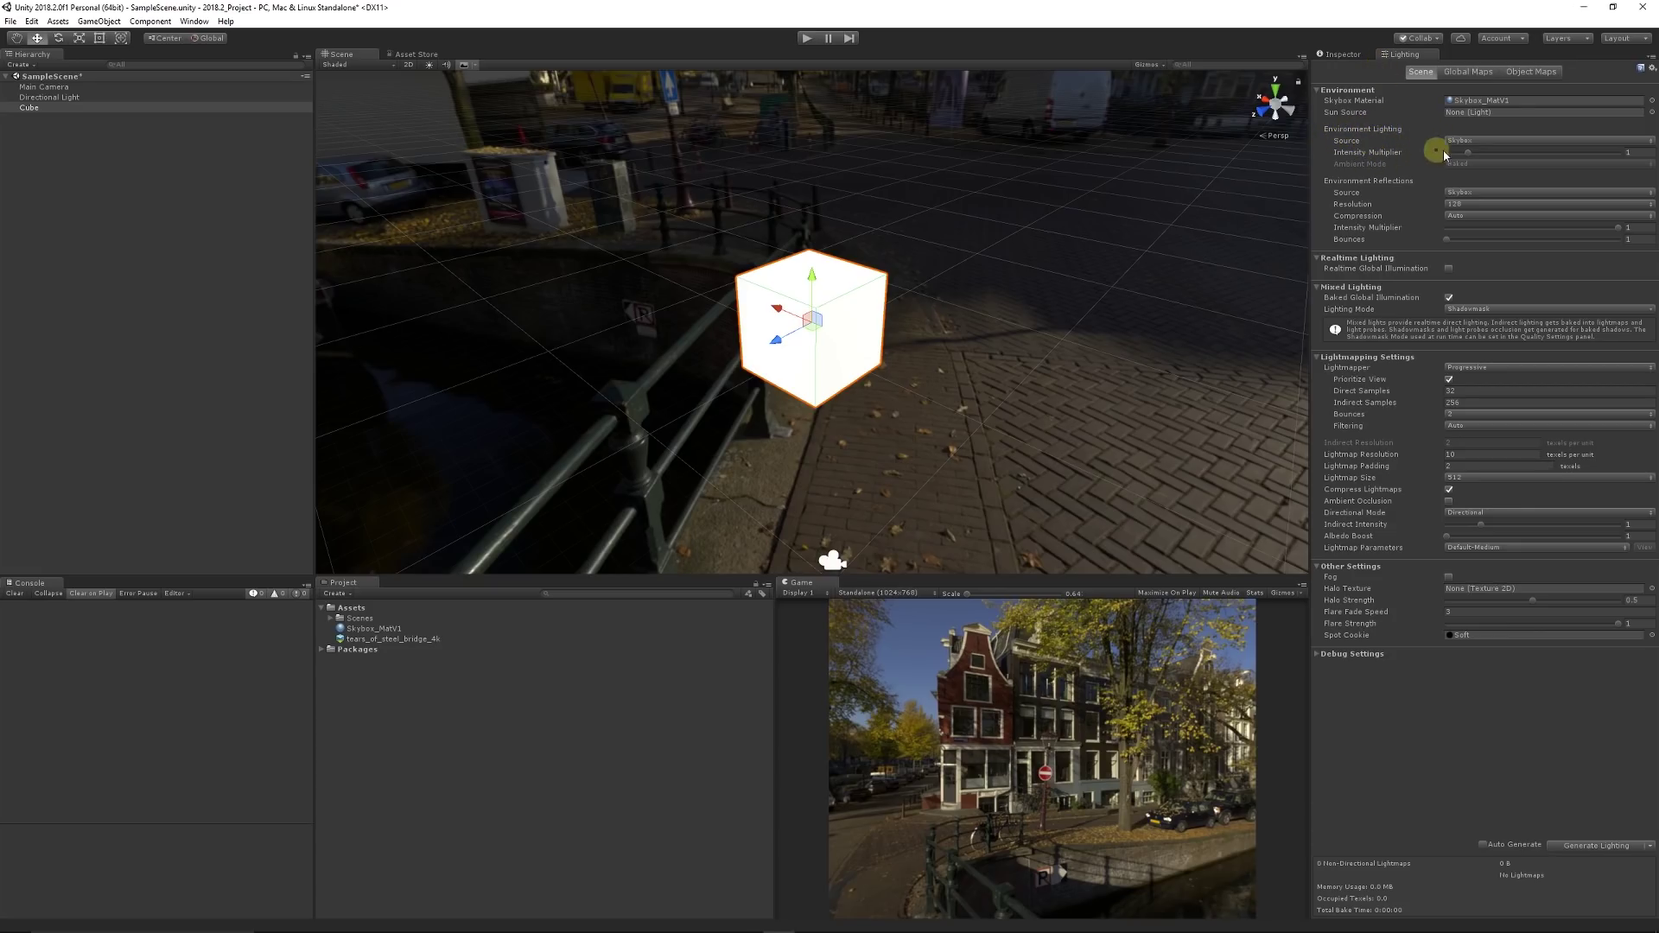
{"action": "left_click", "coordinate": [1466, 141]}
{"action": "left_click", "coordinate": [1400, 19]}
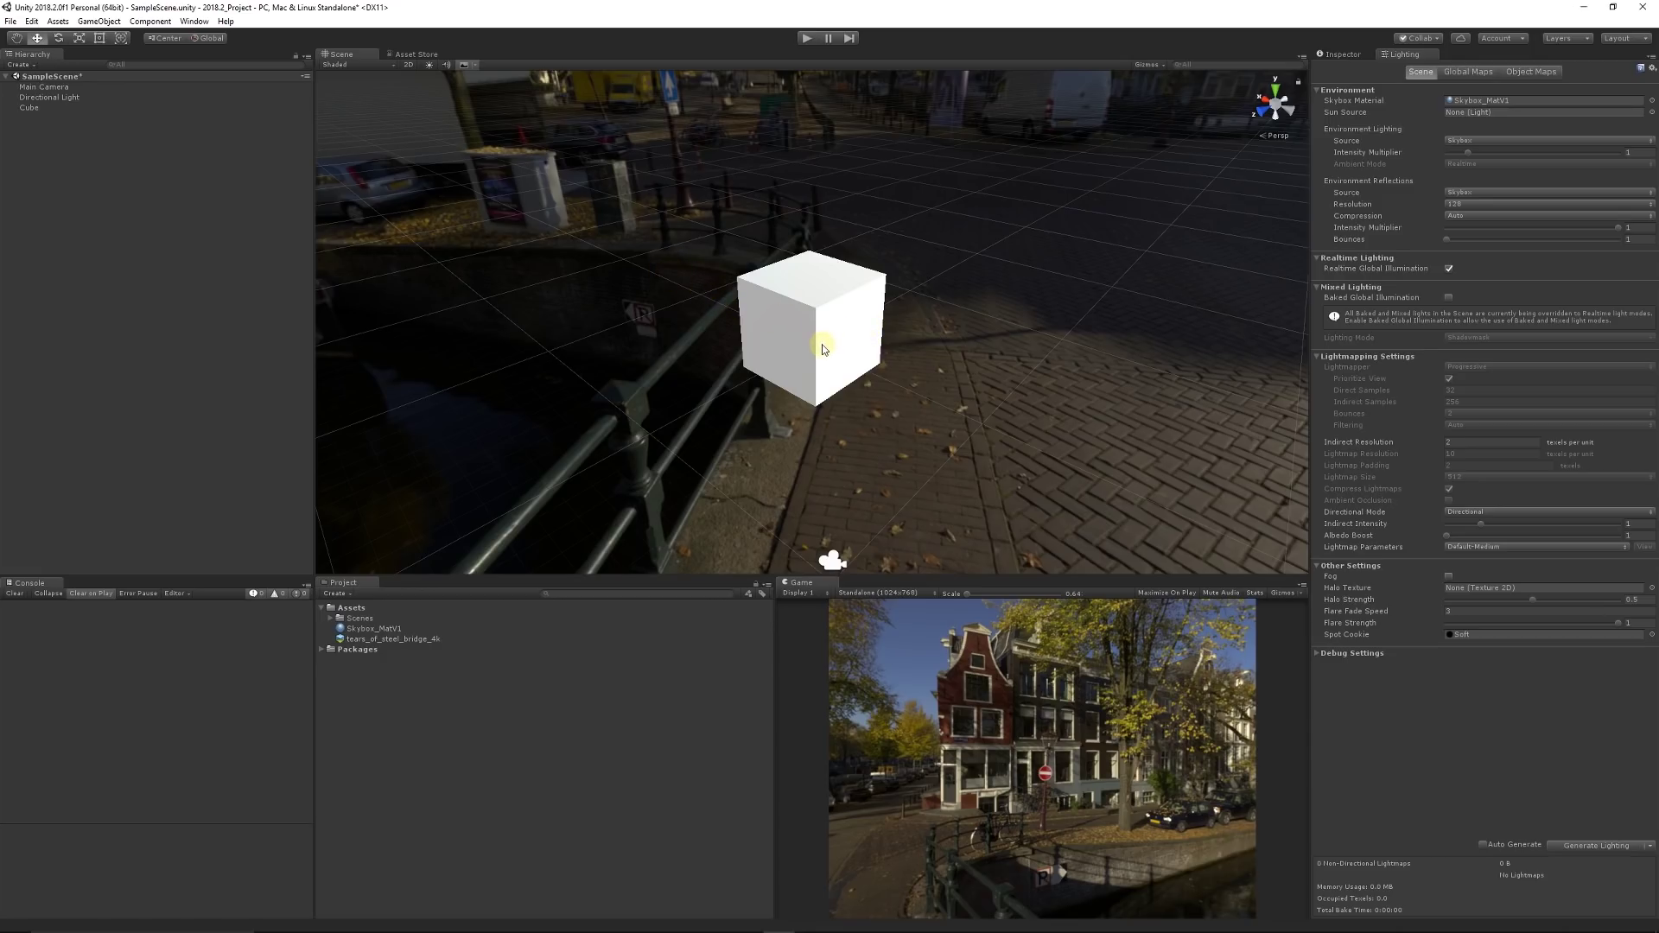
Step: Rotate Skybox_MatV1 to about 114° so the canal sits behind the cube
{"action": "double_click", "coordinate": [1469, 101]}
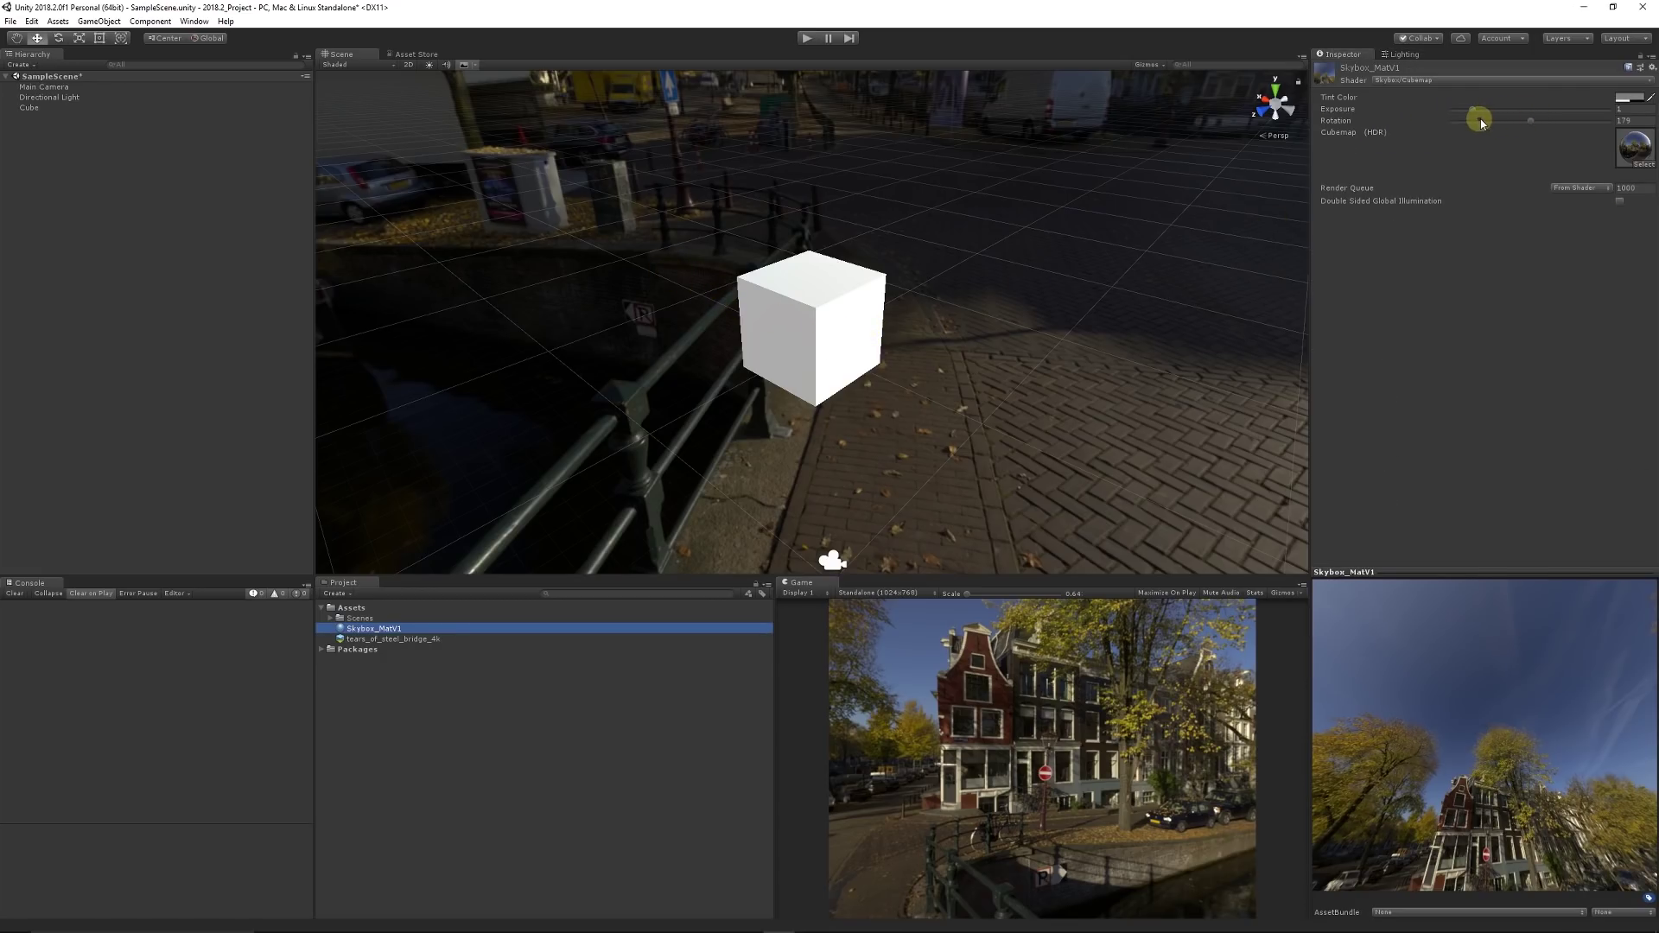
{"action": "left_click", "coordinate": [1530, 122]}
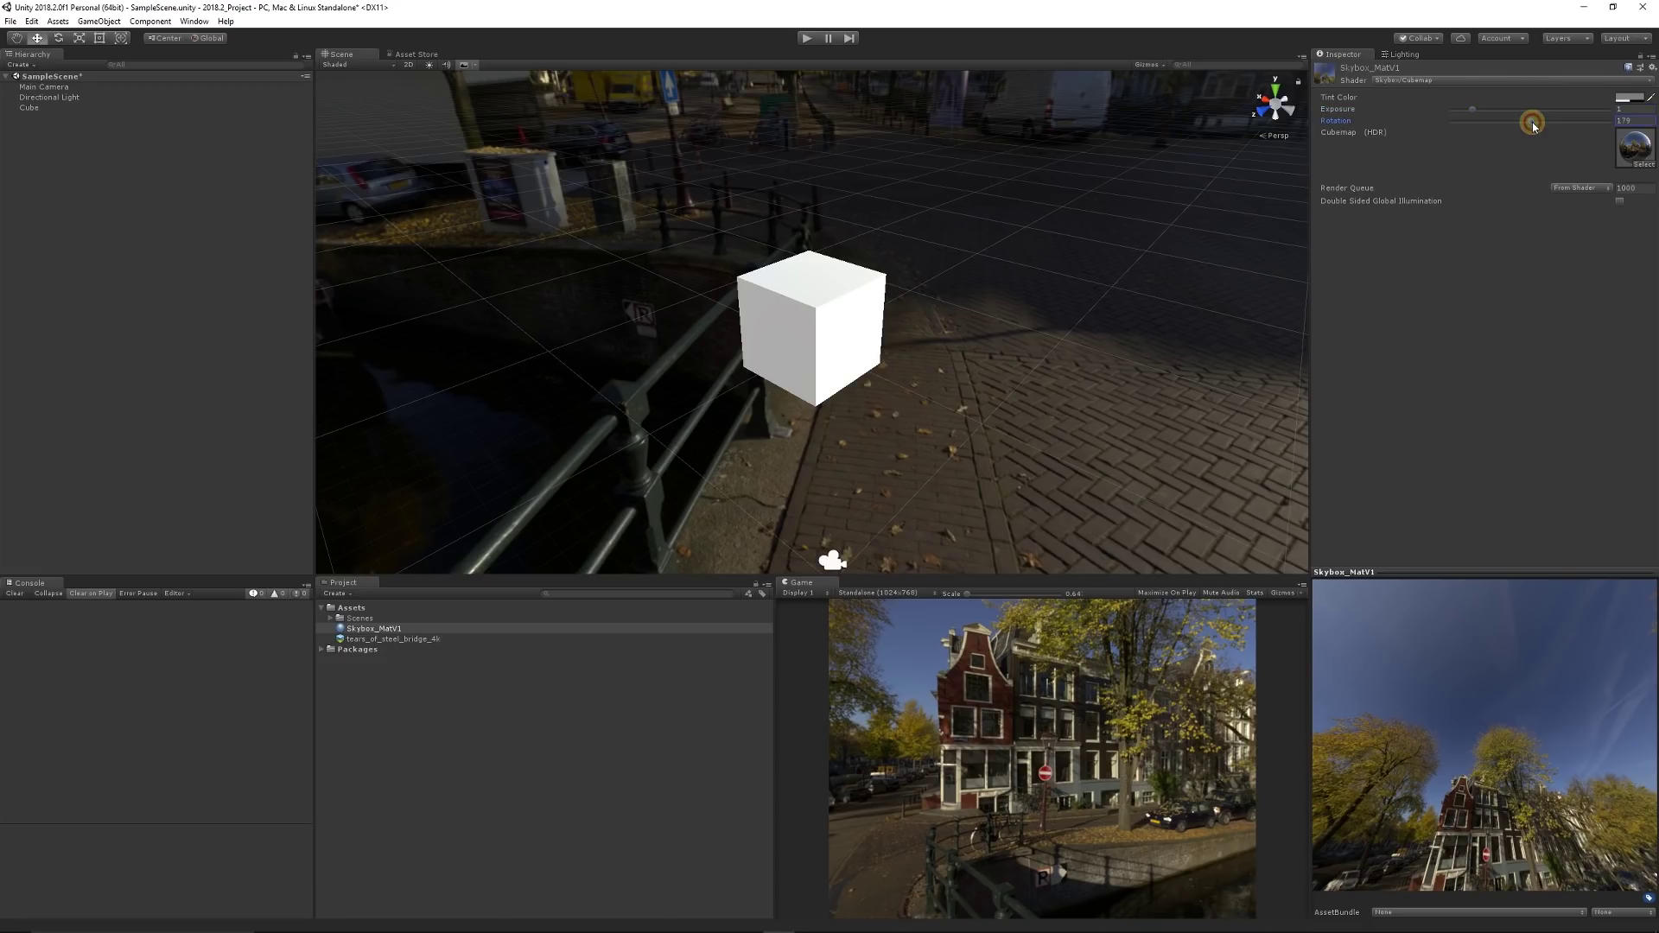
{"action": "mouse_move", "coordinate": [1532, 126]}
{"action": "left_mouse_down"}
{"action": "mouse_move", "coordinate": [1642, 121]}
{"action": "mouse_move", "coordinate": [1455, 143]}
{"action": "mouse_move", "coordinate": [1507, 133]}
{"action": "left_mouse_up"}
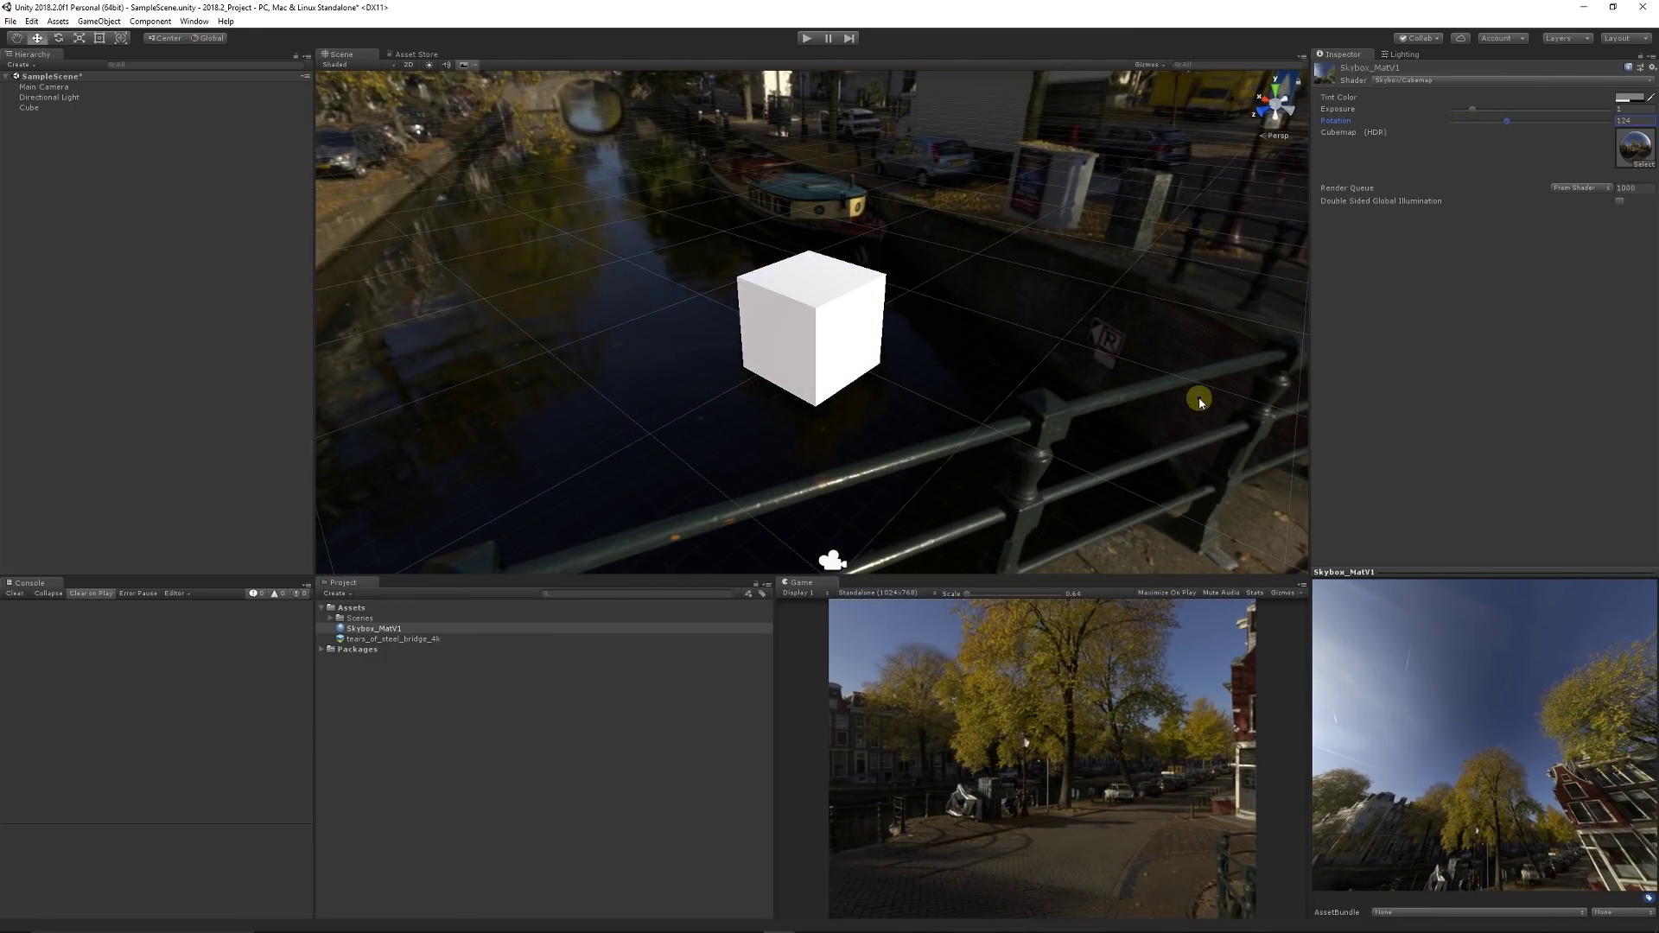